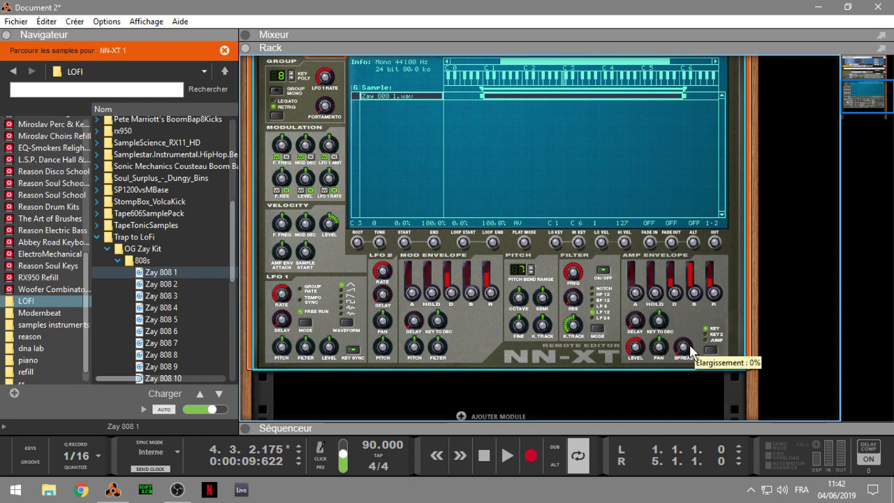
# - Turn the amp envelope's Spread down to 0%
pyautogui.moveTo(690, 352); pyautogui.dragTo(695, 388)
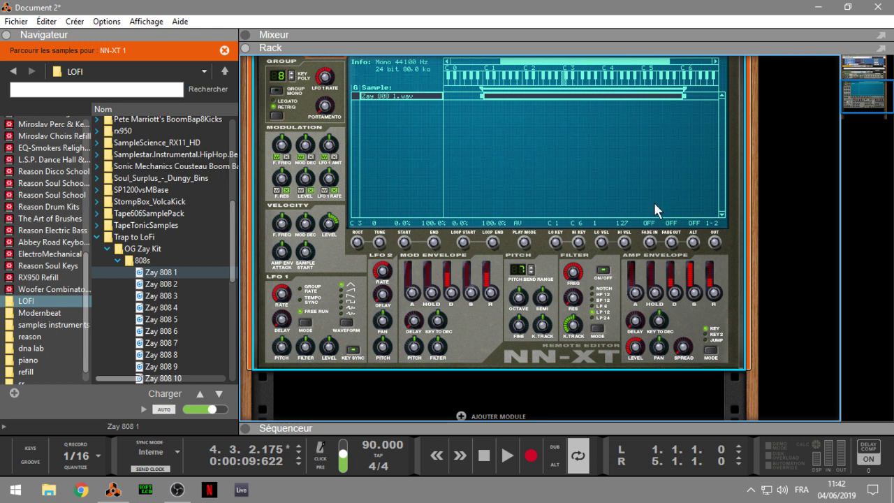
pyautogui.moveTo(864, 102); pyautogui.dragTo(857, 95)
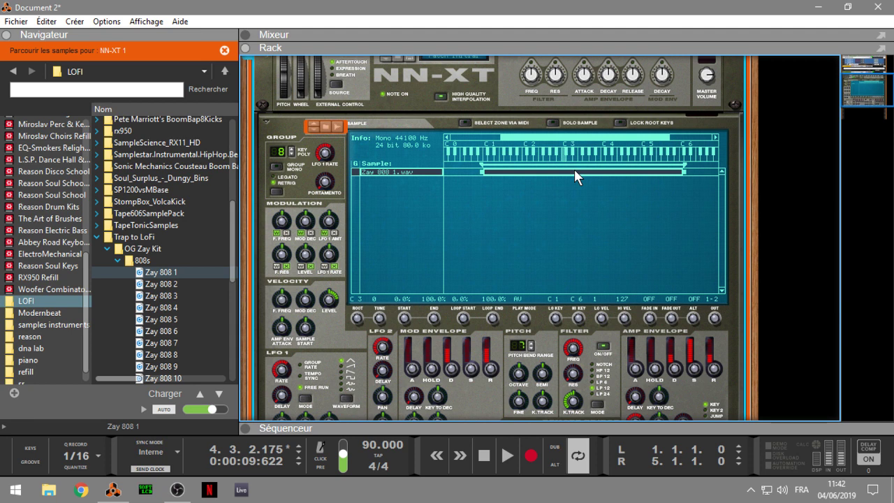
pyautogui.moveTo(847, 85); pyautogui.dragTo(855, 91)
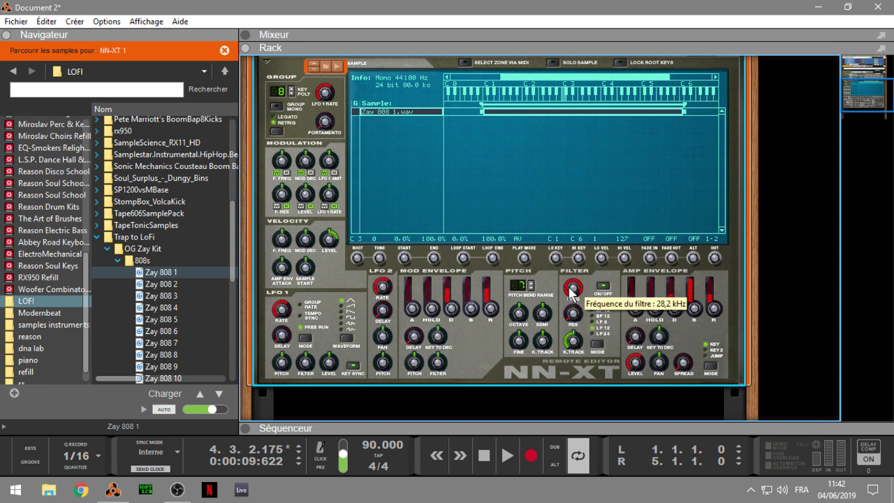
# - Try the LP 24 filter mode with different filter frequencies and a raised resonance
pyautogui.moveTo(569, 288); pyautogui.dragTo(574, 335)
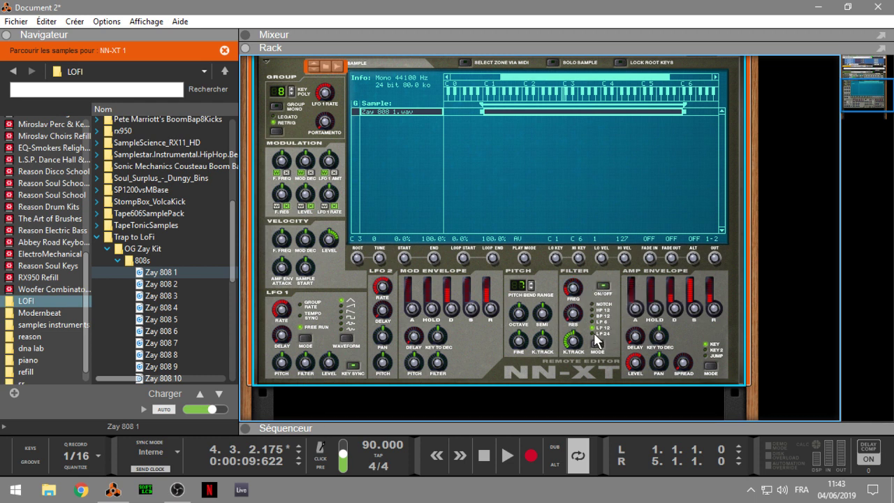
pyautogui.moveTo(577, 293); pyautogui.dragTo(575, 264)
pyautogui.moveTo(576, 315)
pyautogui.mouseDown()
pyautogui.moveTo(574, 301)
pyautogui.moveTo(579, 349)
pyautogui.moveTo(574, 293)
pyautogui.moveTo(576, 301)
pyautogui.mouseUp()
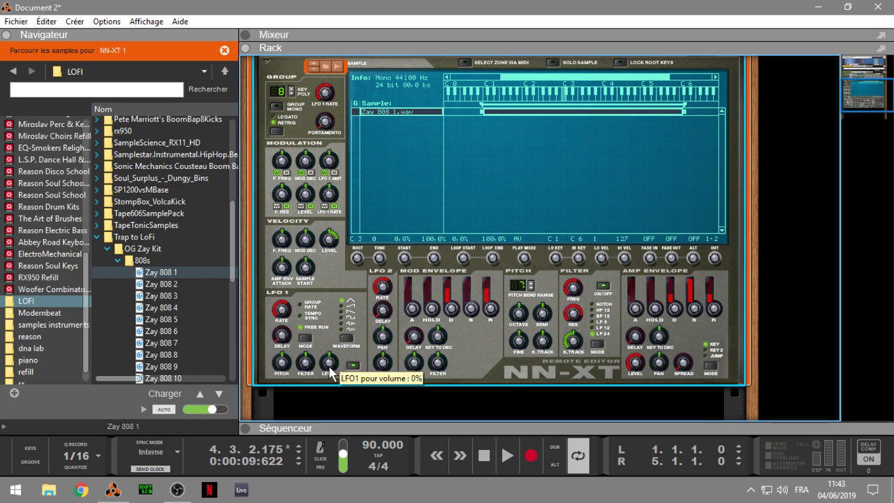
# - Modulate the level with LFO 1 in Tempo Sync mode and try different LFO rates around 1/4
pyautogui.moveTo(324, 369); pyautogui.dragTo(323, 342)
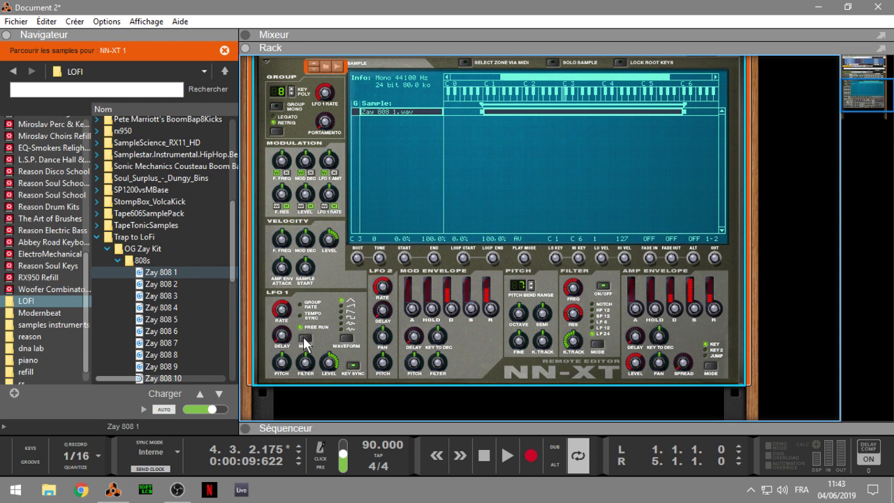
pyautogui.click(303, 336)
pyautogui.click(303, 336)
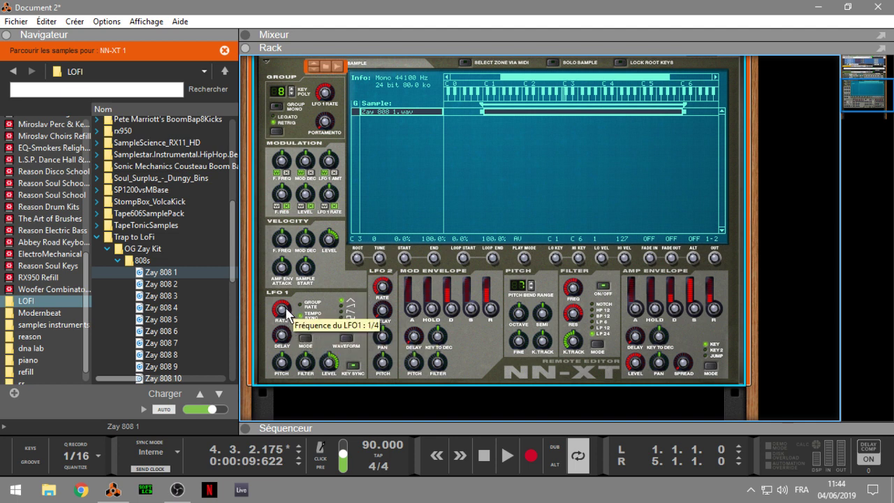
pyautogui.moveTo(286, 308)
pyautogui.mouseDown()
pyautogui.moveTo(283, 335)
pyautogui.moveTo(290, 302)
pyautogui.mouseUp()
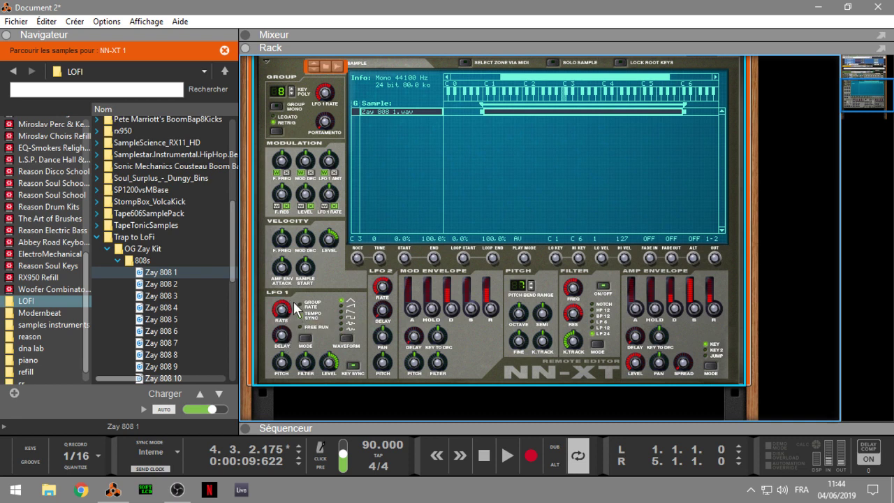
pyautogui.moveTo(287, 310); pyautogui.dragTo(285, 321)
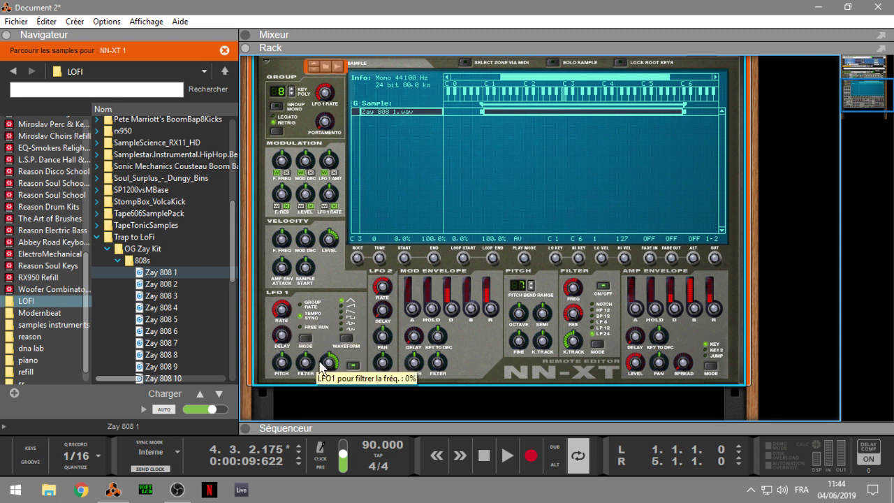
# - Switch LFO 1's modulation from level to filter frequency and try out its different waveforms
pyautogui.moveTo(329, 364); pyautogui.dragTo(309, 342)
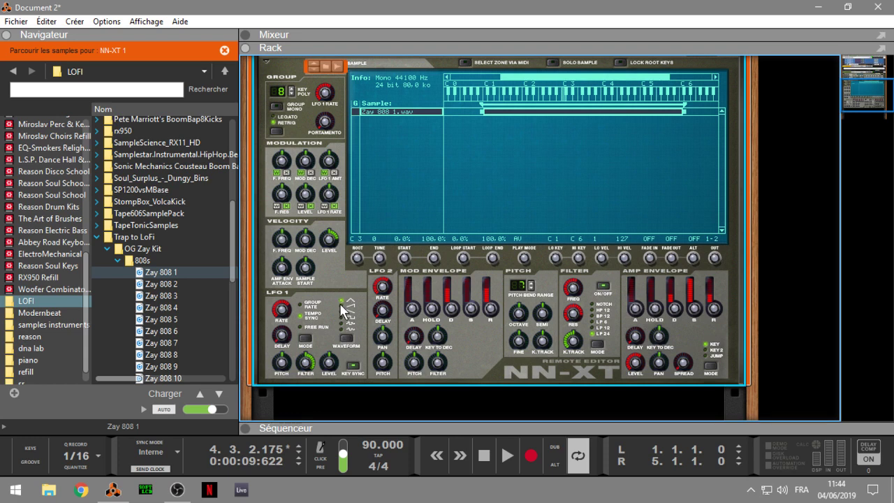
pyautogui.click(345, 339)
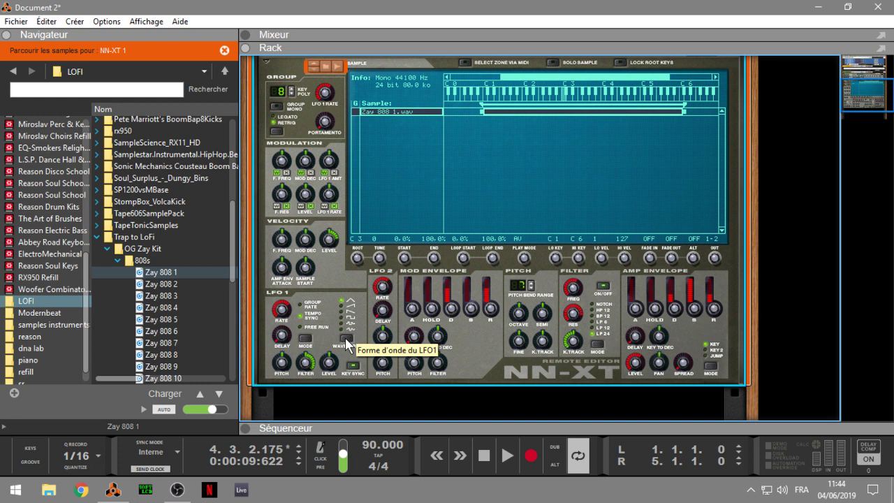
pyautogui.click(345, 338)
pyautogui.click(347, 339)
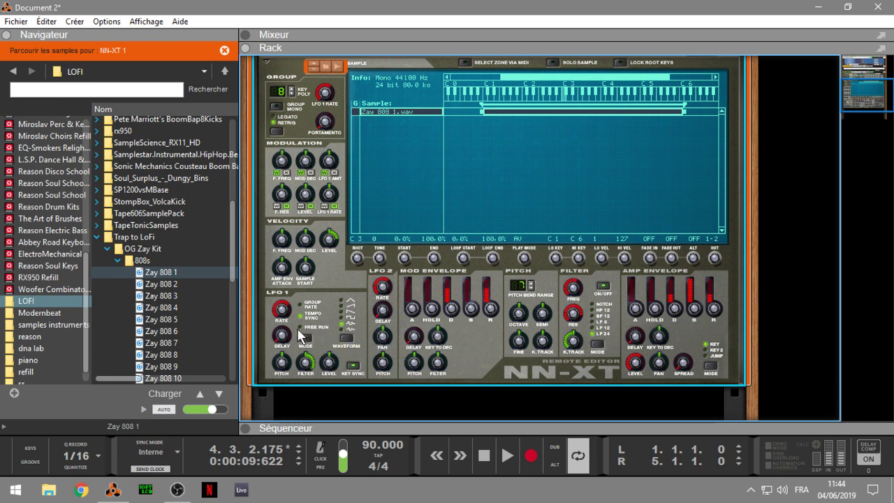
pyautogui.click(351, 344)
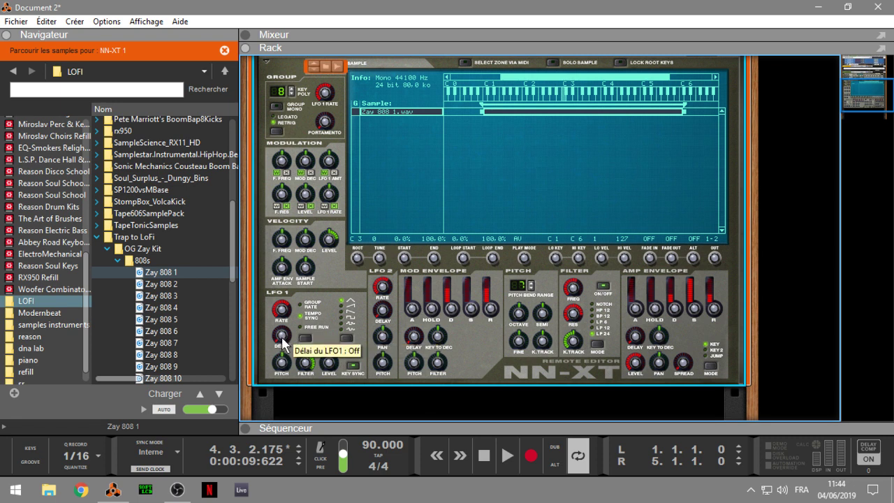
# - Try a delay of 55.2 ms and other delay amounts on LFO 1
pyautogui.moveTo(283, 341); pyautogui.dragTo(285, 333)
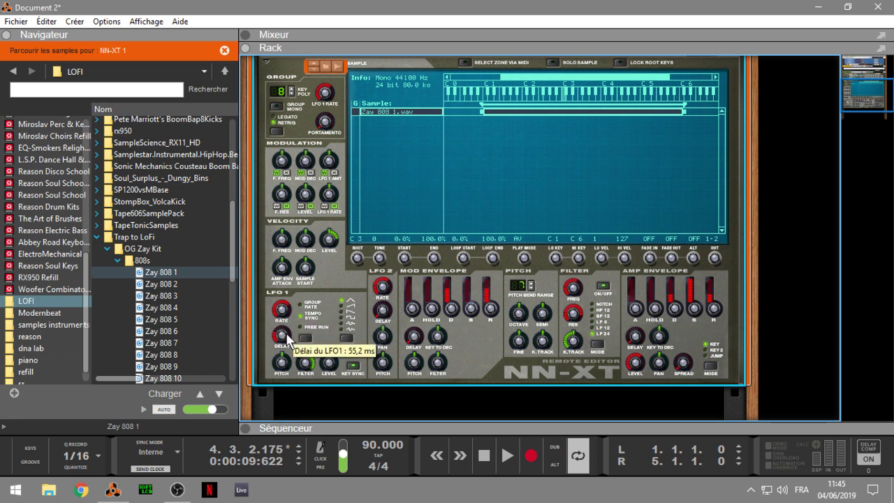
pyautogui.moveTo(282, 339); pyautogui.dragTo(287, 314)
pyautogui.moveTo(280, 357); pyautogui.dragTo(273, 390)
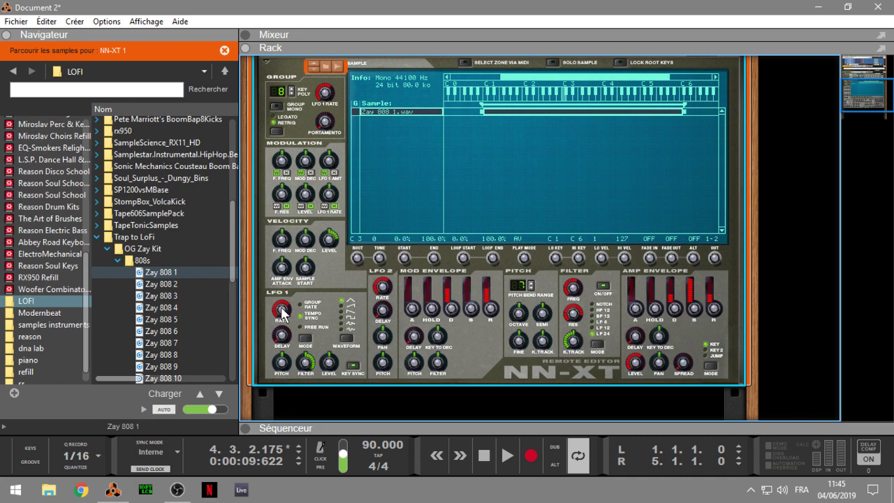
# - Reset the NN-XT module and load the Zay 808 1 sample into it again
pyautogui.rightClick(320, 279)
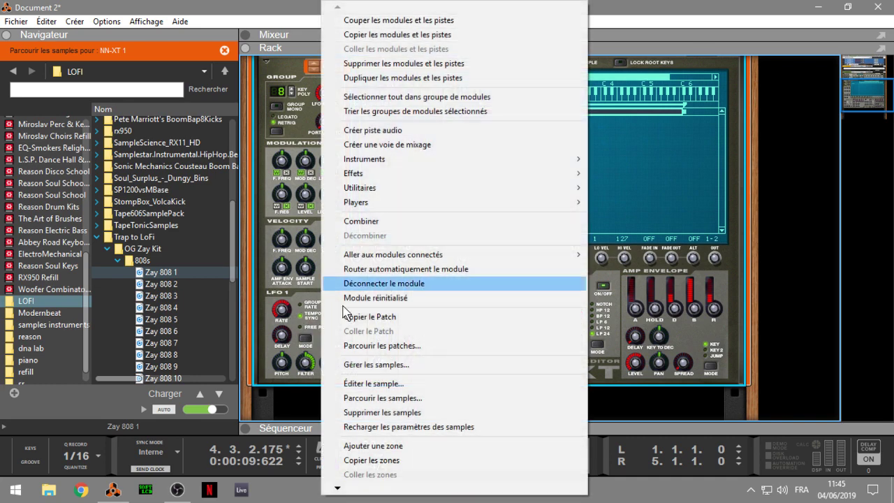
pyautogui.click(329, 296)
pyautogui.moveTo(150, 272); pyautogui.dragTo(530, 156)
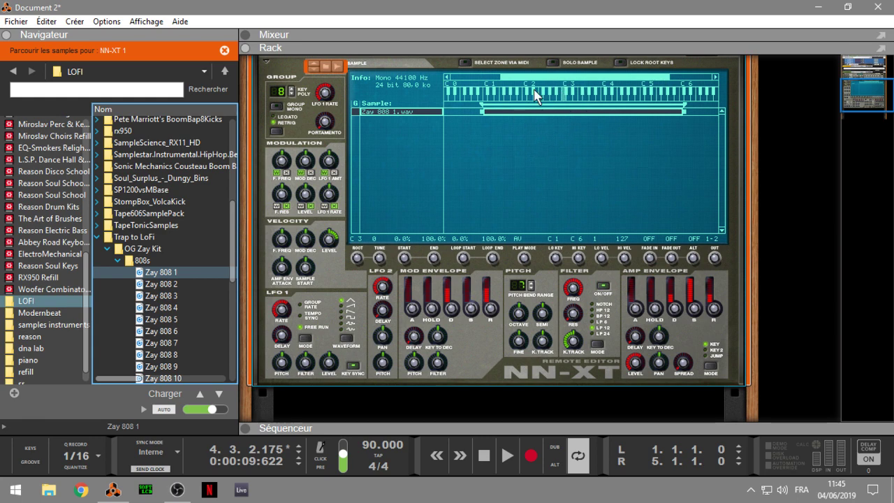
pyautogui.rightClick(536, 111)
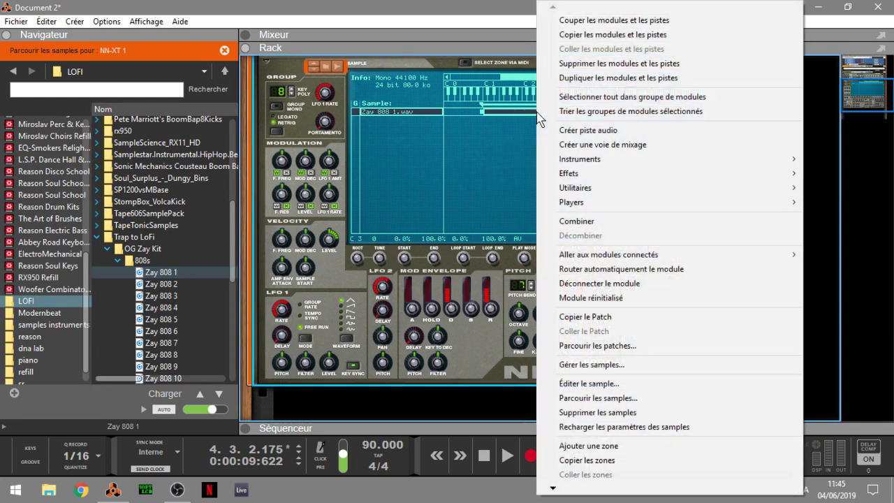
pyautogui.click(588, 384)
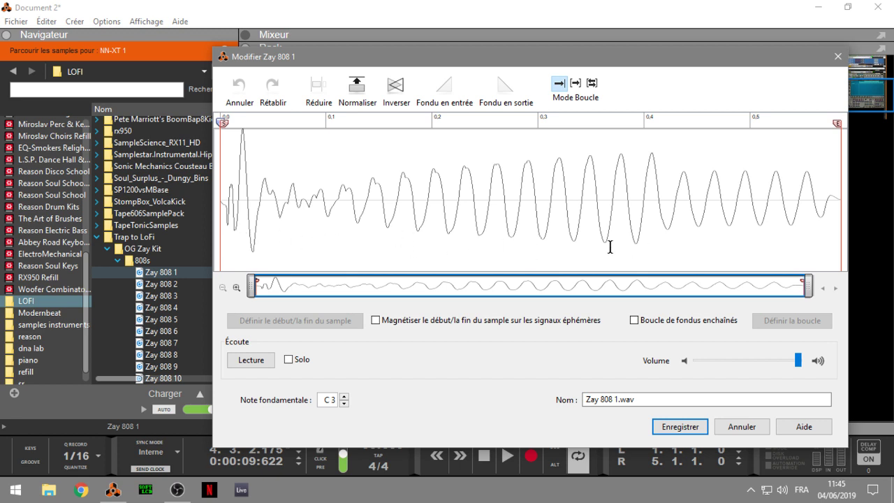
pyautogui.click(592, 85)
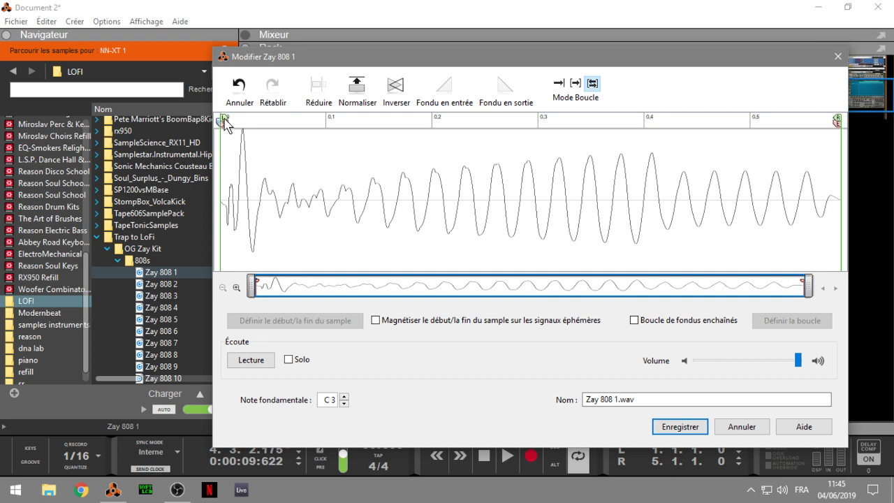
pyautogui.moveTo(225, 123); pyautogui.dragTo(649, 173)
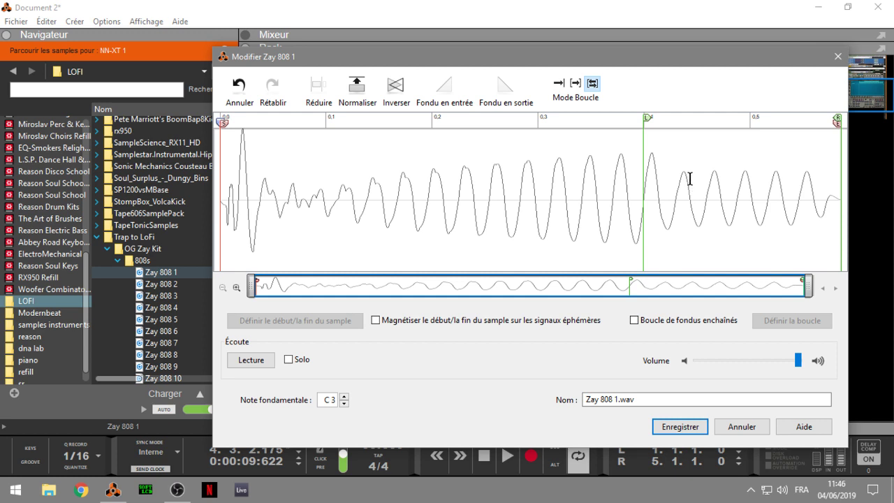
pyautogui.click(836, 58)
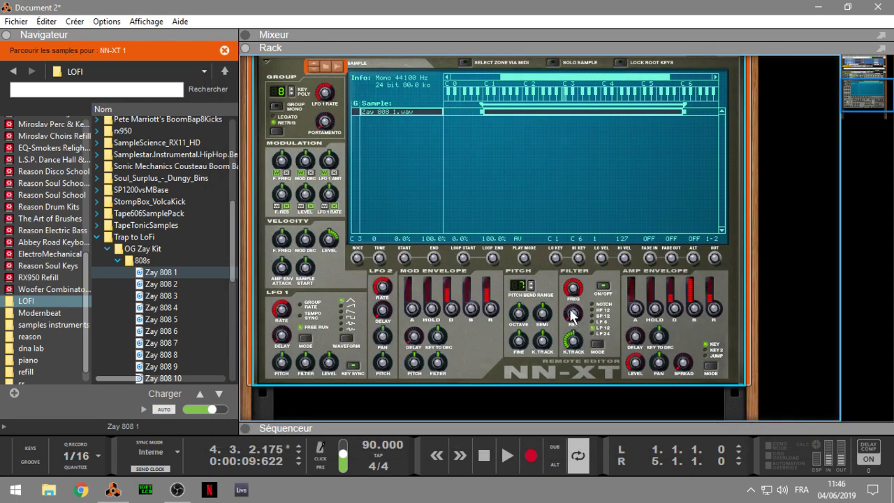
pyautogui.moveTo(573, 290); pyautogui.dragTo(573, 307)
# - Give the Zay 808 1 sample a forward-backward loop starting at about 0.4 s and running to its end, and save the edited sample
pyautogui.rightClick(514, 110)
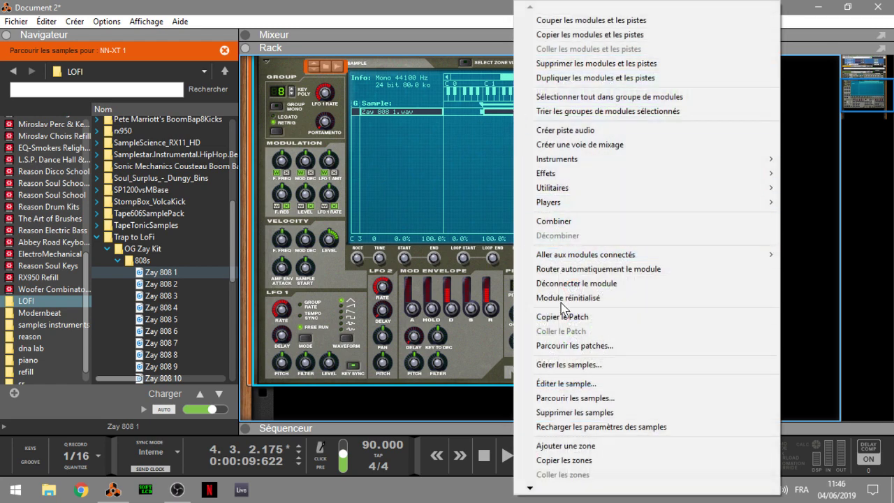
pyautogui.click(568, 385)
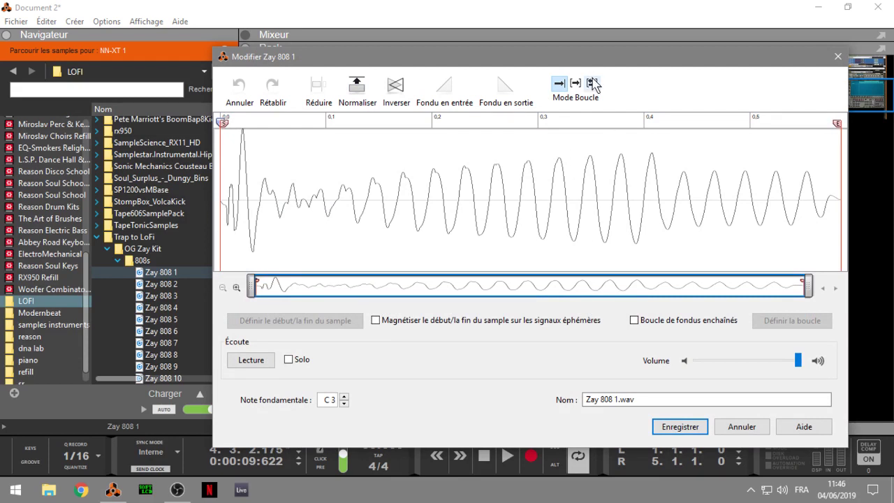
pyautogui.click(592, 83)
pyautogui.moveTo(223, 122)
pyautogui.mouseDown()
pyautogui.moveTo(340, 153)
pyautogui.moveTo(654, 202)
pyautogui.moveTo(648, 198)
pyautogui.mouseUp()
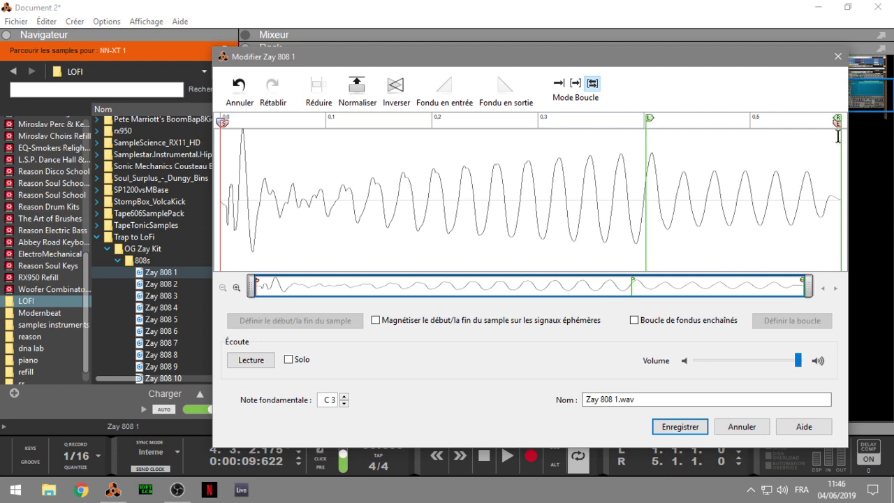
pyautogui.moveTo(649, 119); pyautogui.dragTo(648, 120)
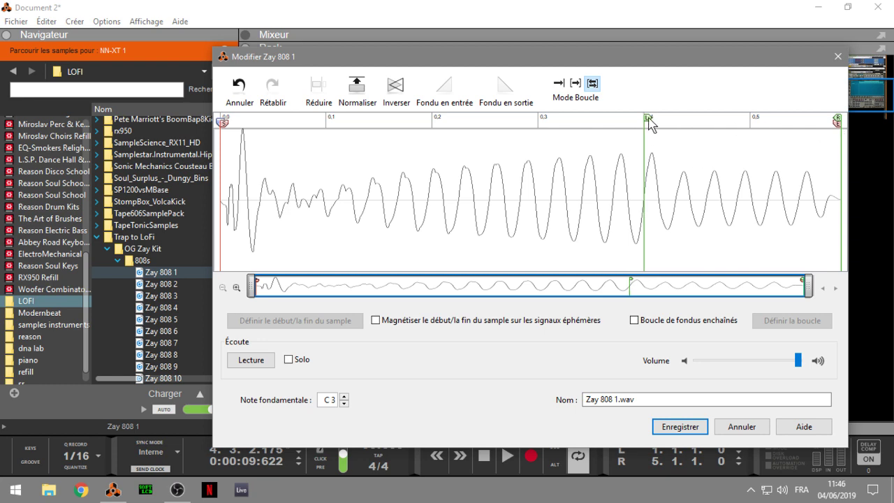
pyautogui.click(691, 426)
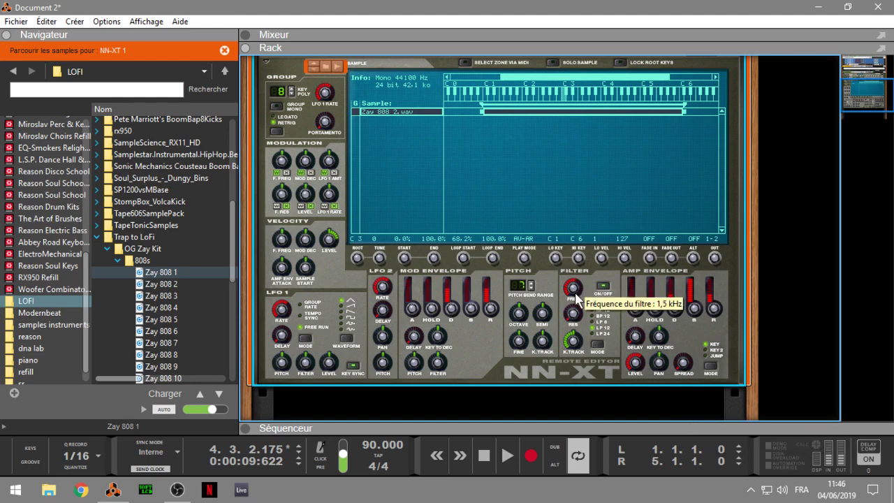
# - Lower the filter frequency with added resonance, and raise LFO 1's modulation of the filter frequency to 59%
pyautogui.moveTo(578, 305); pyautogui.dragTo(571, 279)
pyautogui.moveTo(575, 314)
pyautogui.mouseDown()
pyautogui.moveTo(571, 280)
pyautogui.moveTo(574, 316)
pyautogui.mouseUp()
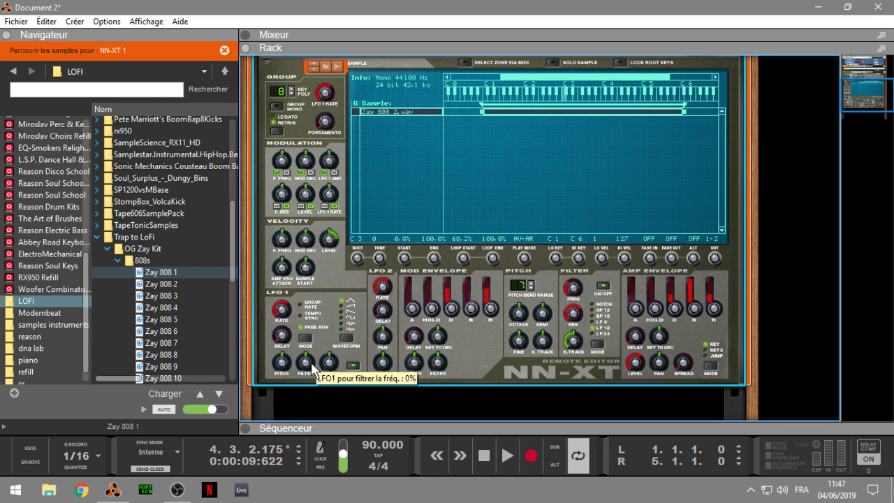
pyautogui.moveTo(307, 366); pyautogui.dragTo(307, 353)
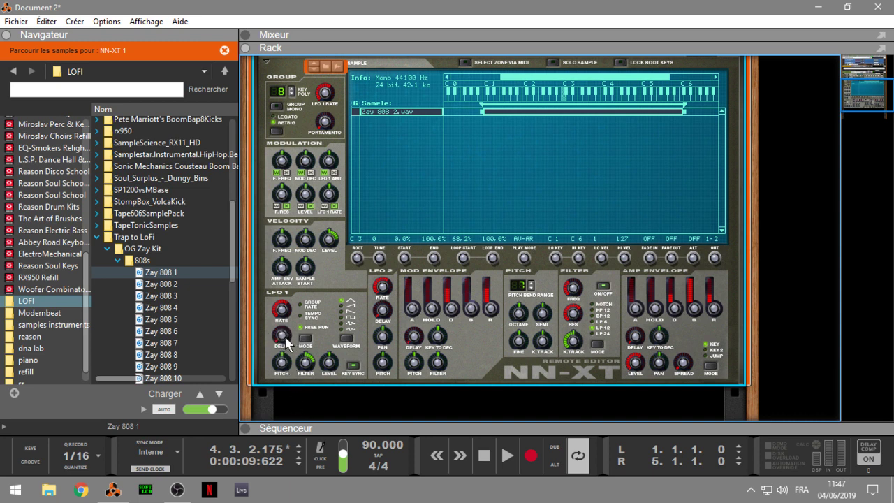
# - Lengthen LFO 1's delay past 44.7 ms
pyautogui.moveTo(283, 336); pyautogui.dragTo(280, 328)
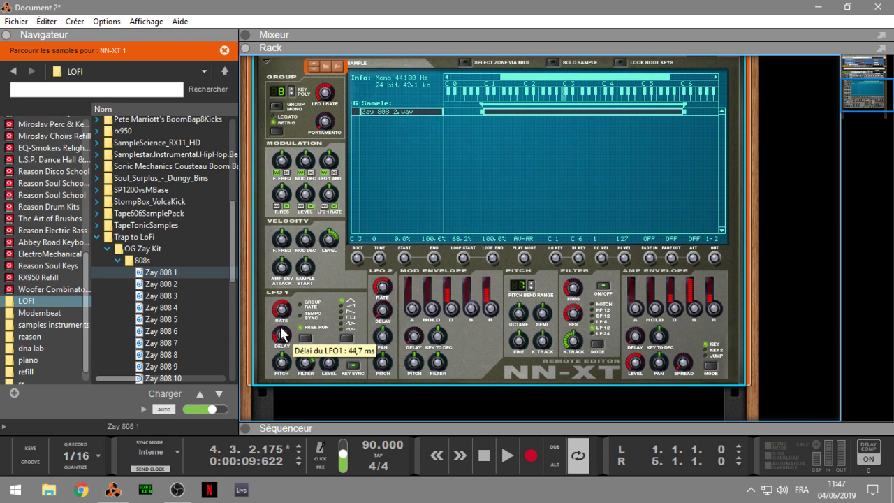
pyautogui.scroll(5, 282, 336)
pyautogui.scroll(3, 283, 336)
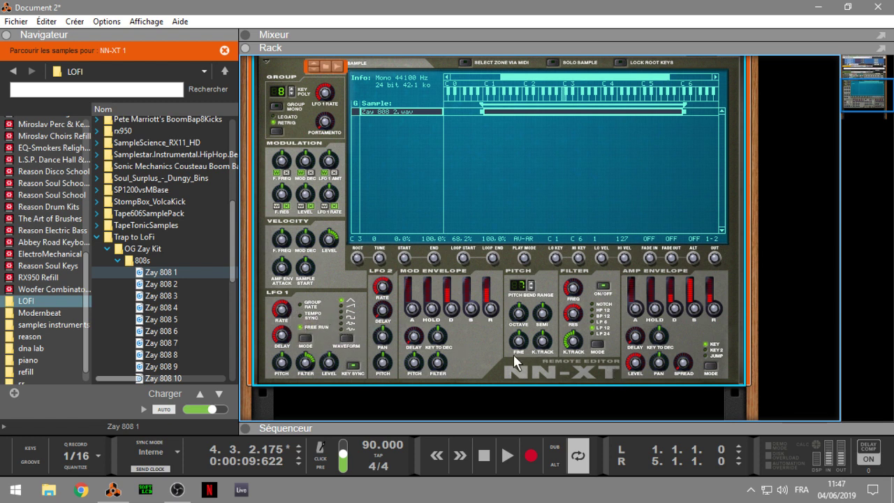
# - Switch LFO 1 to Tempo Sync mode and slow its rate down slightly
pyautogui.click(305, 342)
pyautogui.click(305, 342)
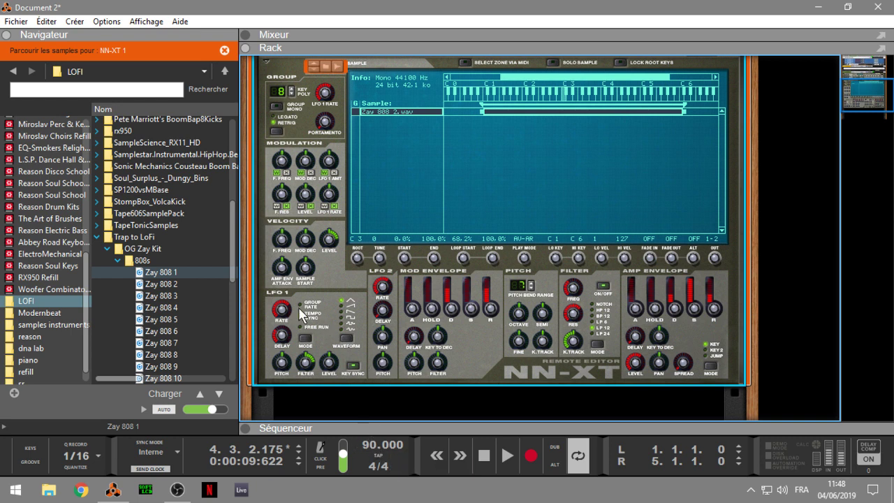
pyautogui.moveTo(282, 310)
pyautogui.scroll(-1, 282, 310)
pyautogui.scroll(-1, 282, 310)
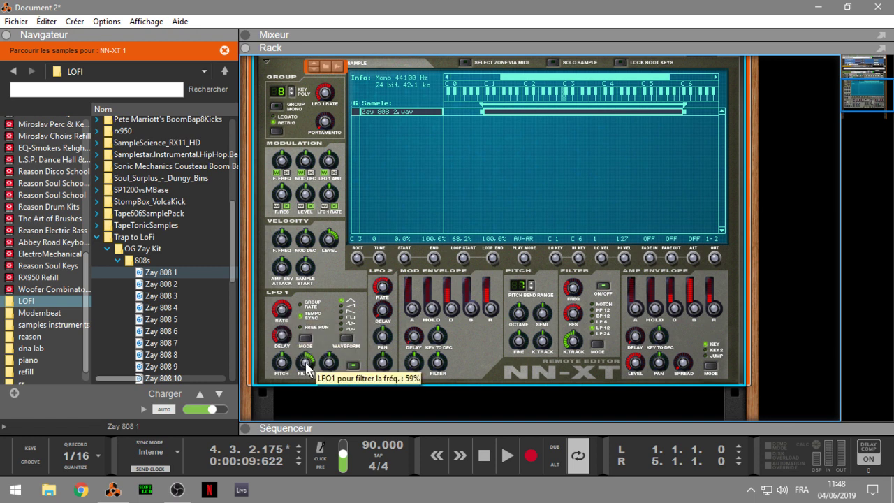
# - Move LFO 1's modulation from the filter to the level, and adjust the amp envelope's level
pyautogui.moveTo(330, 364); pyautogui.dragTo(332, 342)
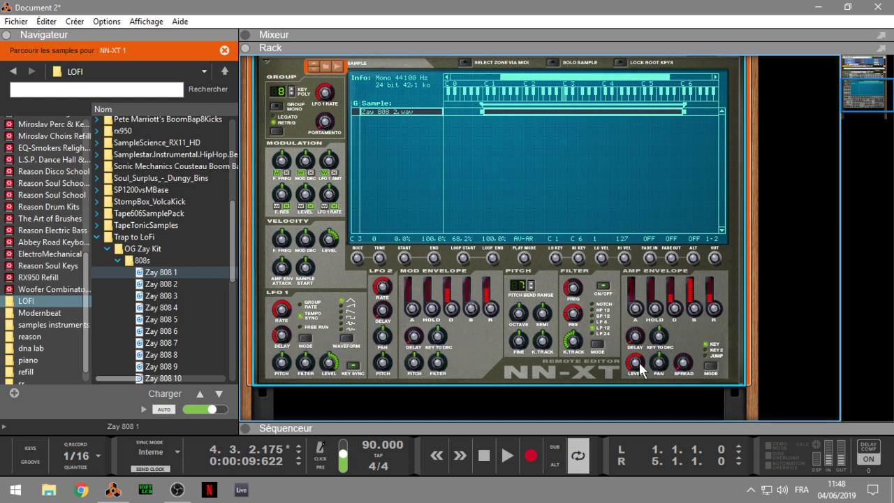
pyautogui.moveTo(635, 370); pyautogui.dragTo(635, 362)
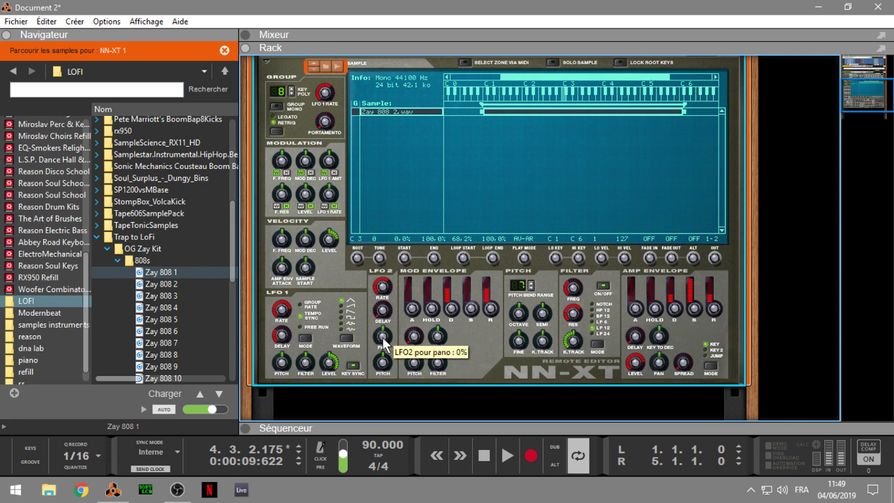
# - Try out LFO 2's modulation of the pan and of the pitch, returning each amount to zero
pyautogui.moveTo(383, 344); pyautogui.dragTo(376, 318)
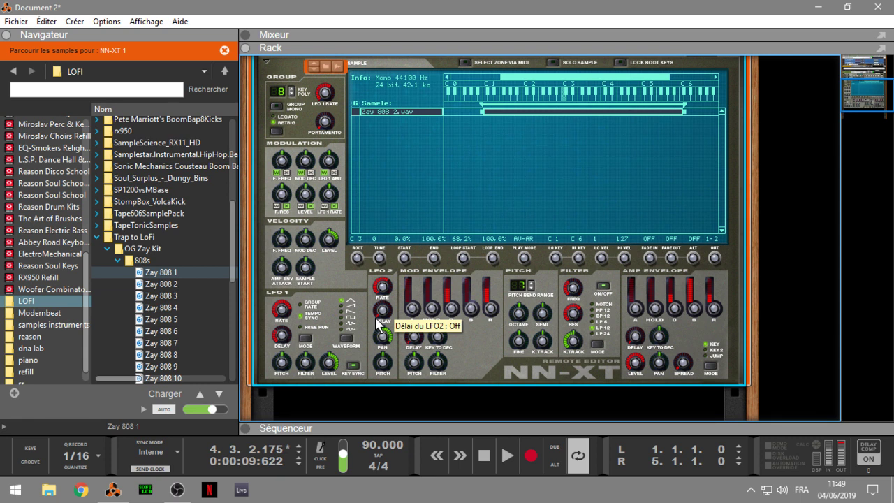
pyautogui.moveTo(381, 332); pyautogui.dragTo(381, 370)
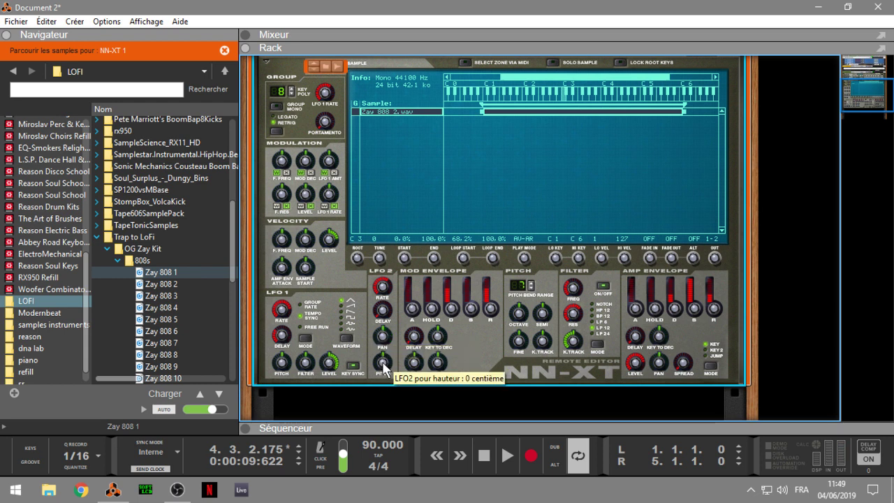
pyautogui.moveTo(383, 368); pyautogui.dragTo(383, 357)
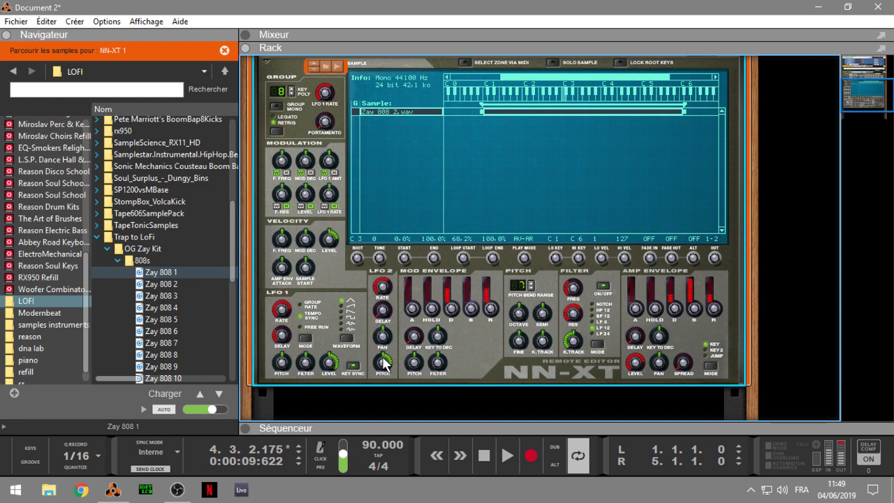
pyautogui.moveTo(382, 357); pyautogui.dragTo(381, 377)
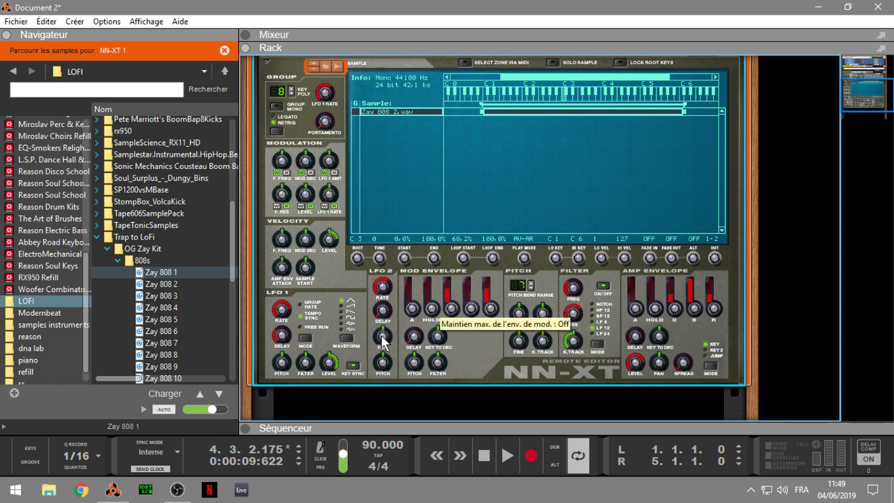
# - Try mod envelope attack times of 18.8 ms and 50.04 s, lower the attack again, and adjust the envelope's sustain
pyautogui.moveTo(414, 311); pyautogui.dragTo(413, 298)
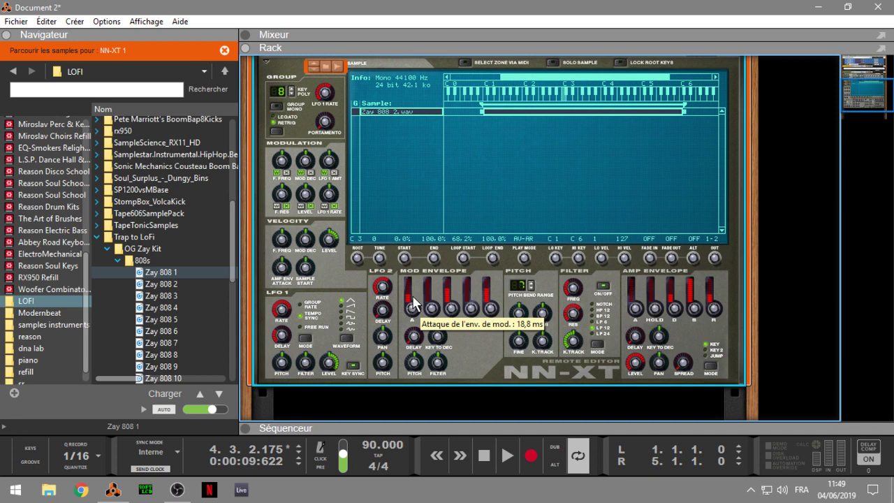
pyautogui.moveTo(413, 305)
pyautogui.mouseDown()
pyautogui.moveTo(417, 335)
pyautogui.moveTo(411, 296)
pyautogui.mouseUp()
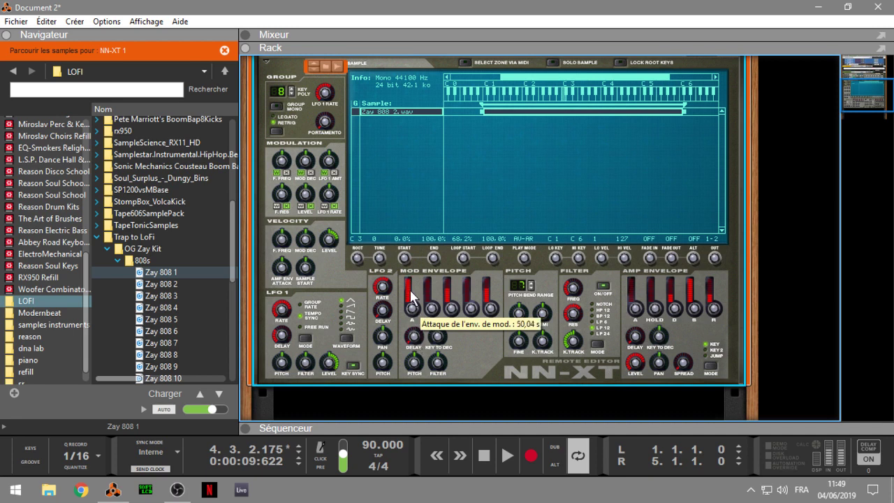
pyautogui.moveTo(414, 315); pyautogui.dragTo(415, 345)
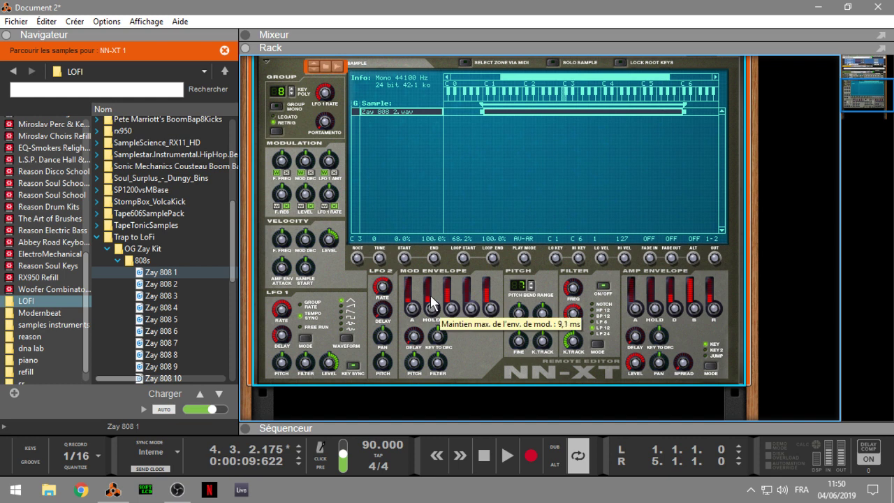
pyautogui.moveTo(470, 310); pyautogui.dragTo(468, 289)
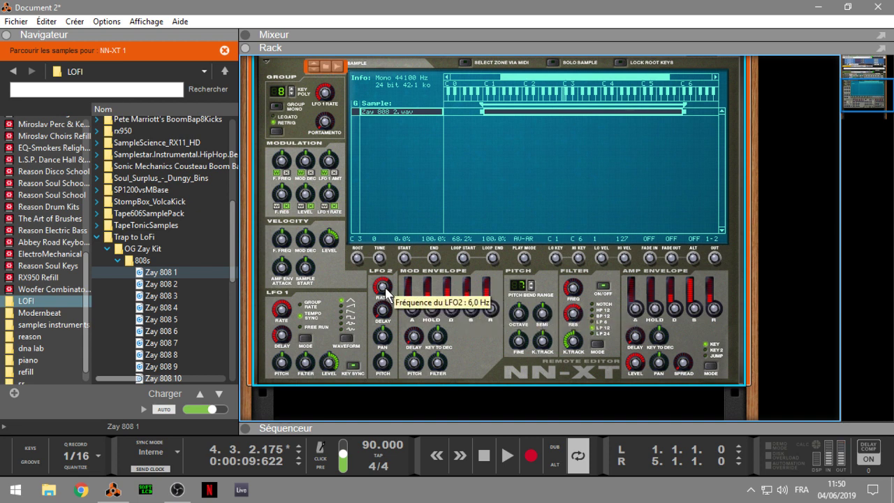
# - Raise LFO 2's modulation of the pan and slow its rate to 1.7 Hz
pyautogui.scroll(-10, 386, 292)
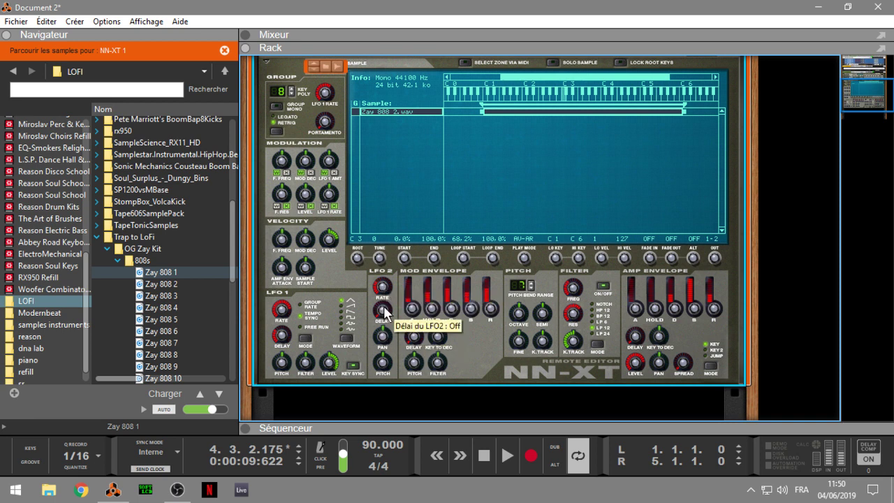
pyautogui.moveTo(383, 335); pyautogui.dragTo(382, 296)
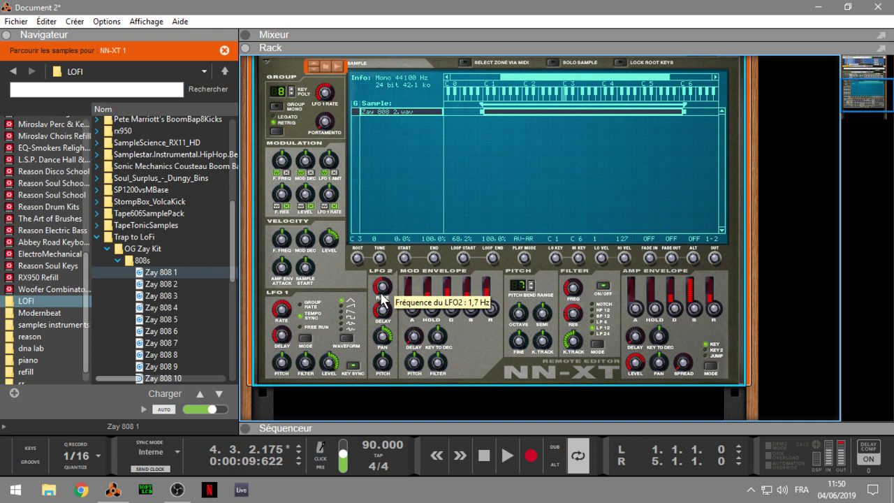
pyautogui.moveTo(383, 311); pyautogui.dragTo(384, 316)
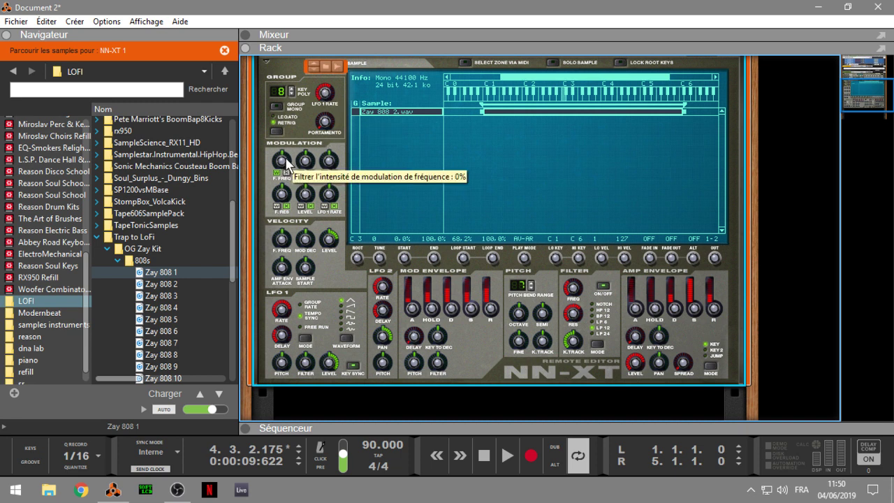
# - Raise the mod wheel's control of the filter frequency, and put the group in Legato mode with adjusted portamento
pyautogui.moveTo(287, 162); pyautogui.dragTo(289, 143)
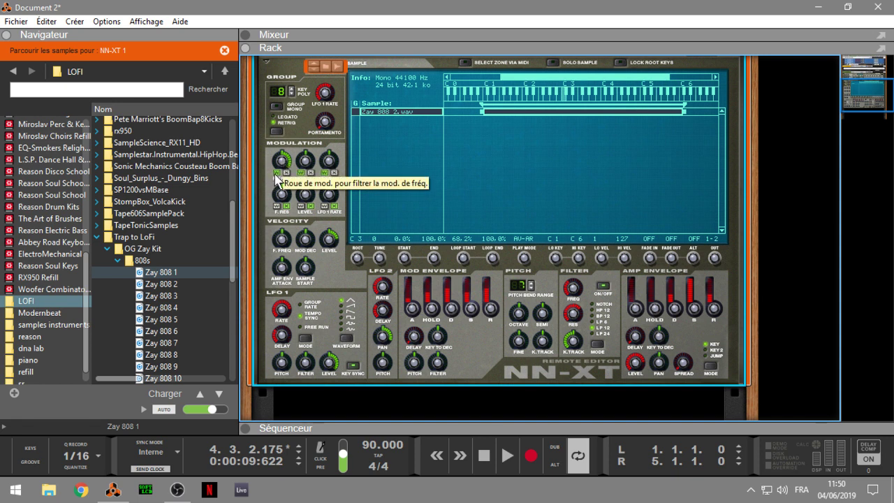
pyautogui.moveTo(841, 96); pyautogui.dragTo(798, 77)
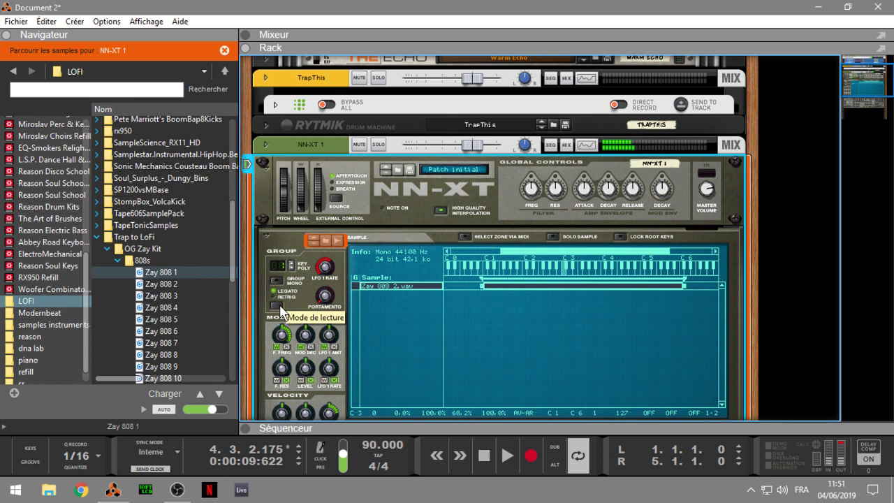
pyautogui.moveTo(327, 299); pyautogui.dragTo(329, 292)
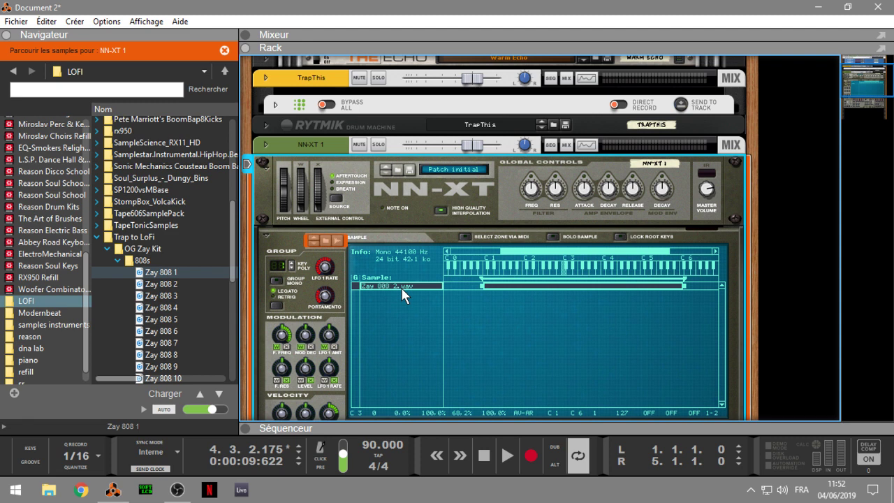
# - Delete the Zay 808 2 sample from the sampler and collapse the 808s folder in the sample browser
pyautogui.press('Delete')
pyautogui.moveTo(233, 227); pyautogui.dragTo(237, 273)
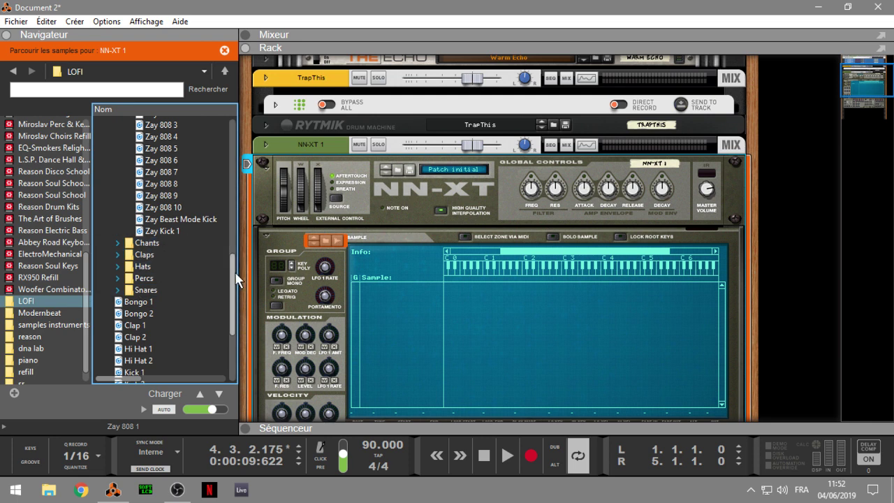
pyautogui.scroll(4, 234, 235)
pyautogui.scroll(-1, 233, 235)
pyautogui.click(142, 204)
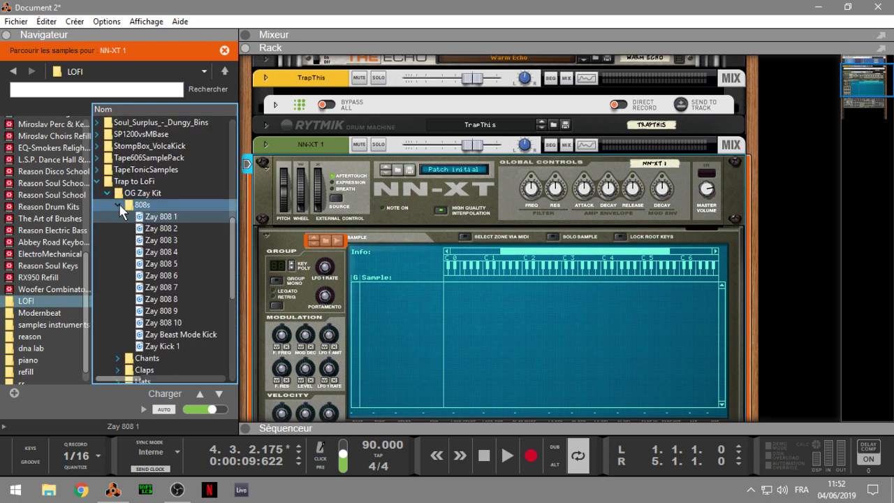
pyautogui.click(119, 204)
# - Load Zay Clap 1 from the OG Zay Kit's Claps folder into the NN-XT
pyautogui.click(118, 218)
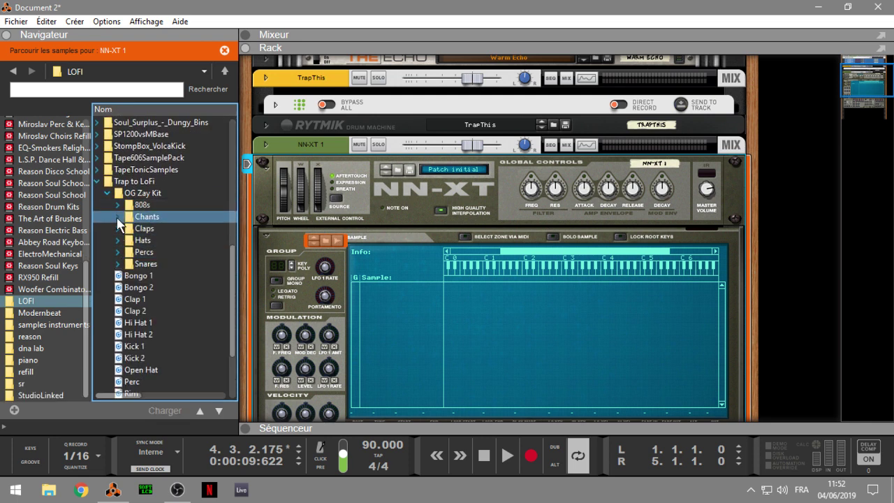
pyautogui.click(118, 218)
pyautogui.click(118, 218)
pyautogui.click(120, 232)
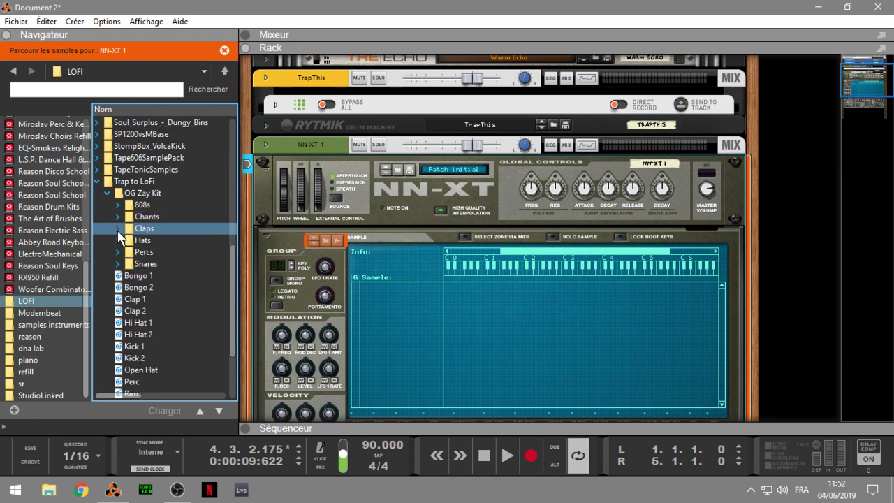
pyautogui.click(119, 231)
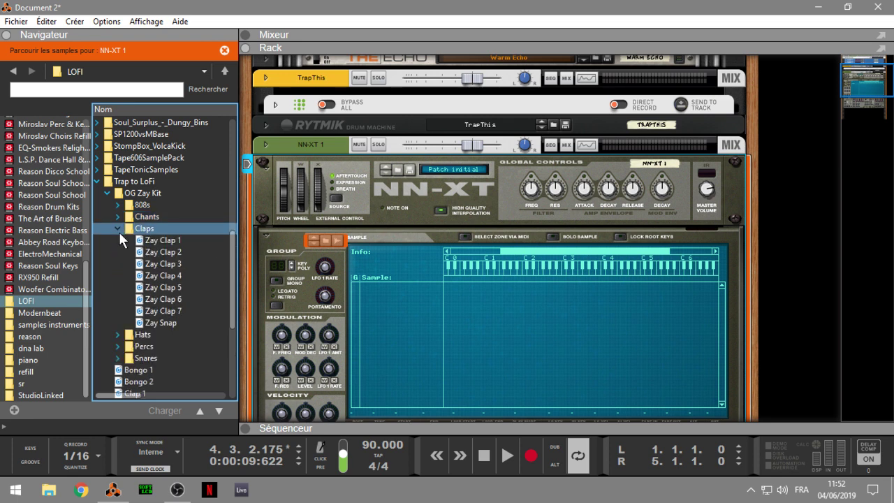
pyautogui.click(171, 243)
pyautogui.moveTo(171, 244); pyautogui.dragTo(518, 315)
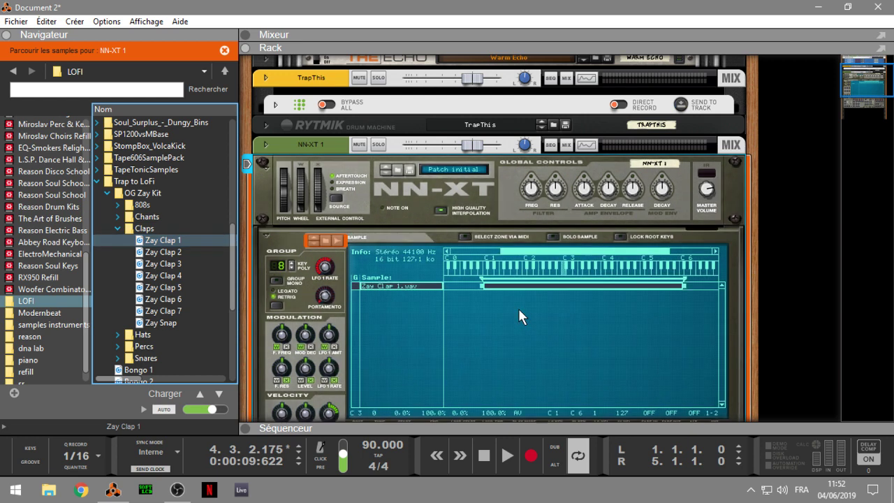
# - Load Zay Hi-Hat 1 from the Hats folder in place of the selected clap sample
pyautogui.click(118, 228)
pyautogui.click(119, 239)
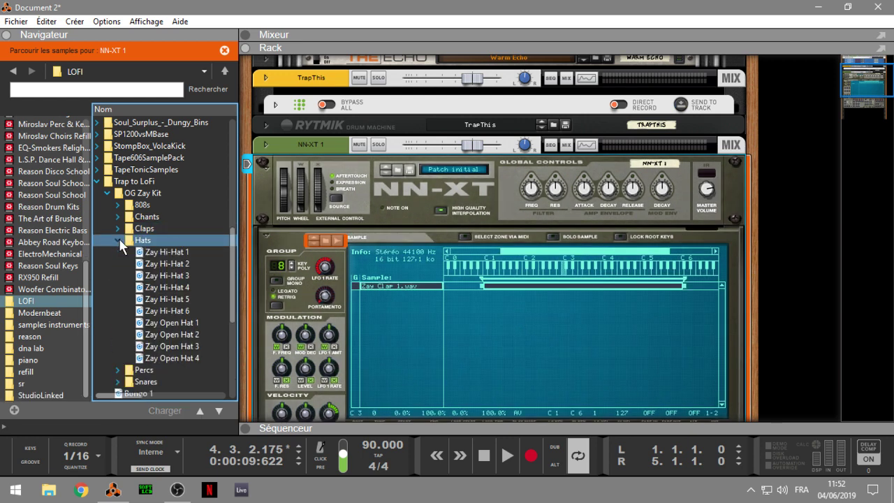
pyautogui.click(164, 255)
pyautogui.moveTo(162, 255); pyautogui.dragTo(516, 342)
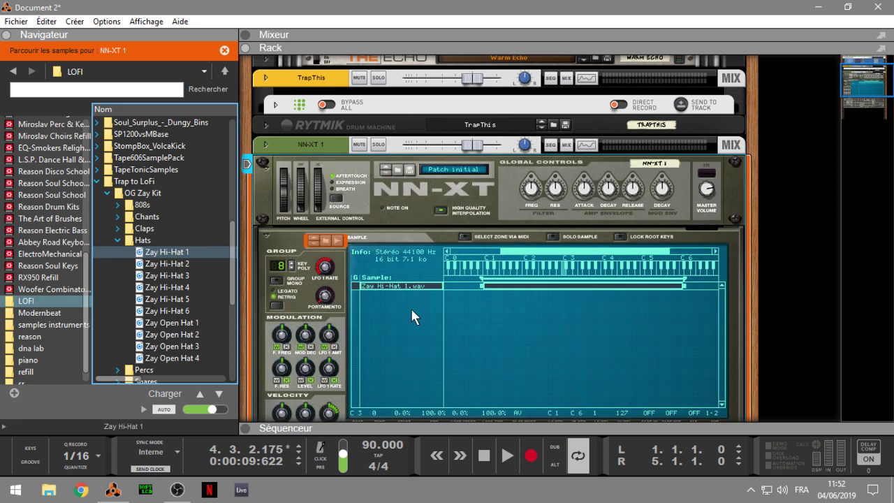
# - Deselect the hi-hat zone and add Zay Clap 1 from the Claps folder as a separate zone
pyautogui.click(168, 257)
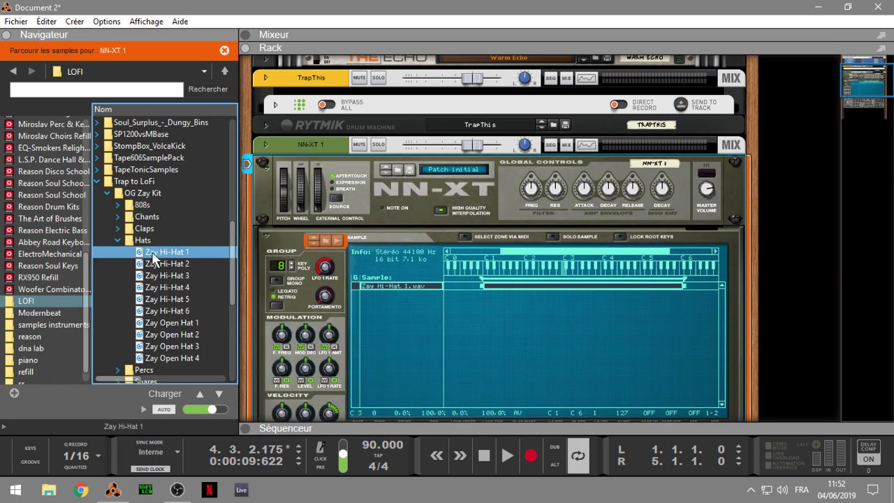
pyautogui.click(273, 264)
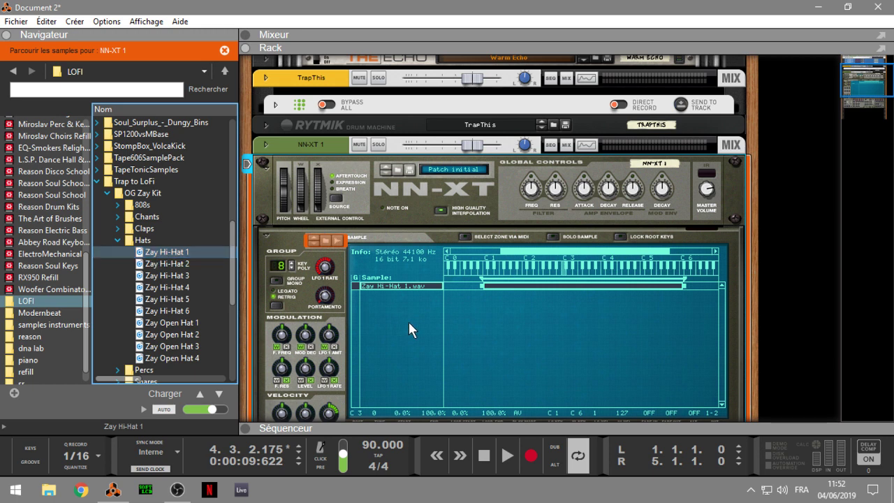
pyautogui.click(407, 320)
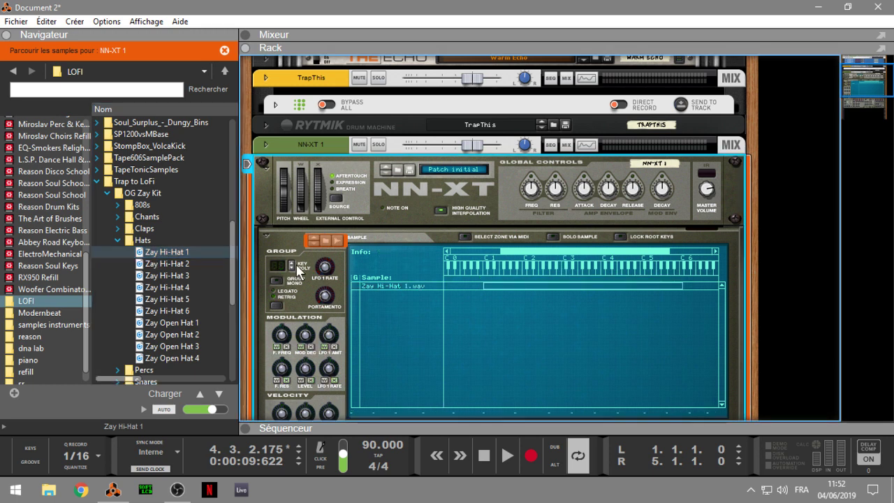
pyautogui.click(123, 230)
pyautogui.moveTo(162, 240); pyautogui.dragTo(445, 286)
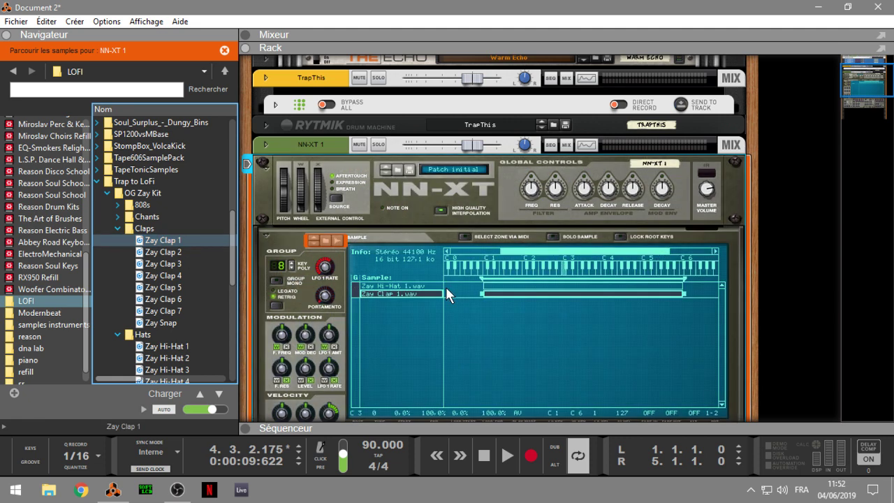
pyautogui.click(405, 284)
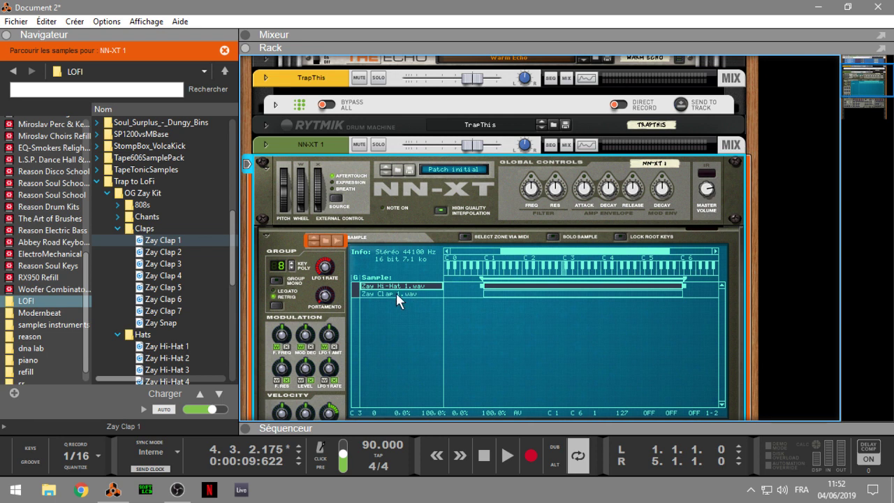
pyautogui.click(396, 294)
# - Deselect all zones and add Zay Signature Crash from the Percs folder as another zone
pyautogui.moveTo(236, 276); pyautogui.dragTo(238, 310)
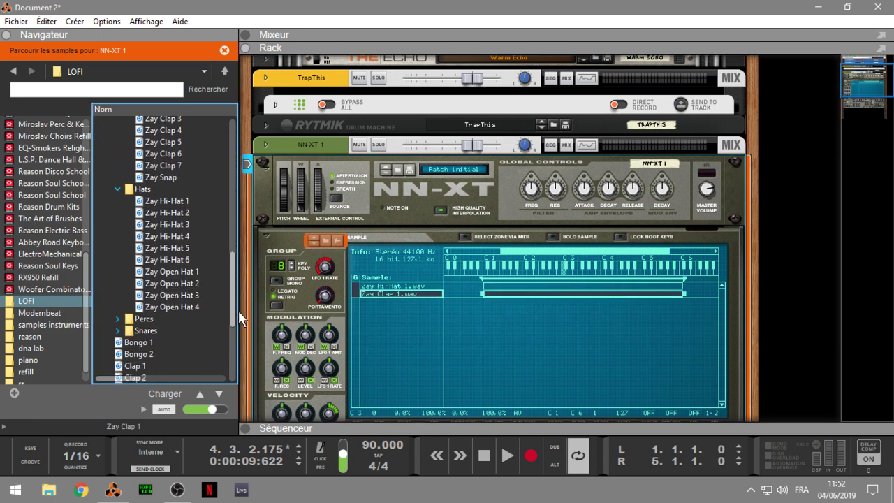
pyautogui.click(118, 320)
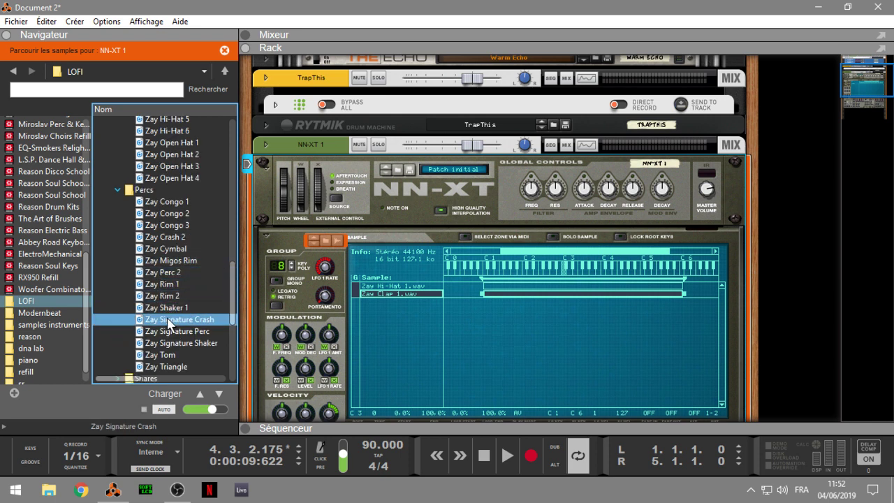
pyautogui.click(425, 312)
pyautogui.moveTo(194, 325)
pyautogui.mouseDown()
pyautogui.moveTo(501, 348)
pyautogui.moveTo(442, 345)
pyautogui.mouseUp()
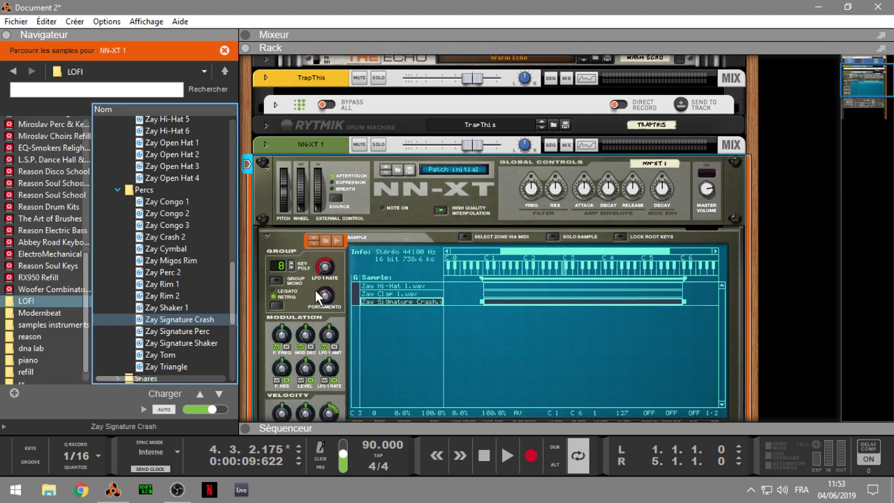
# - Add Zay Beast Mode Kick from the 808s folder as another zone below the crash
pyautogui.moveTo(233, 295); pyautogui.dragTo(238, 204)
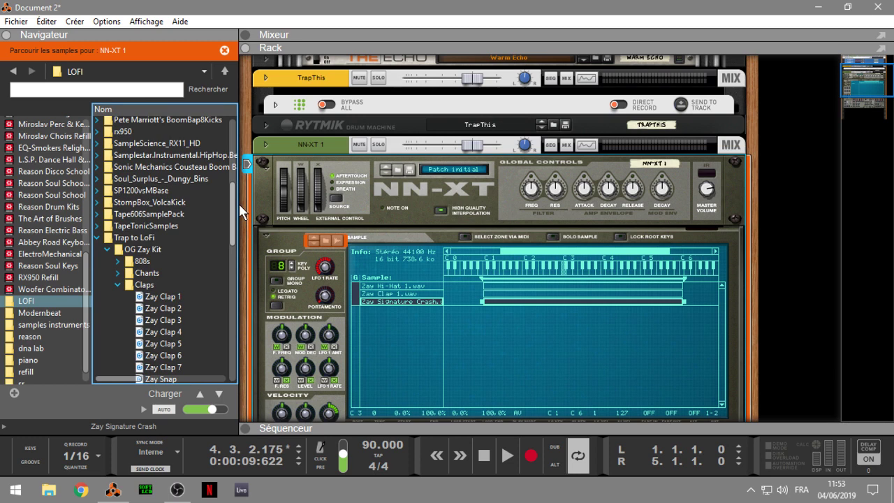
pyautogui.scroll(-1, 140, 238)
pyautogui.click(125, 234)
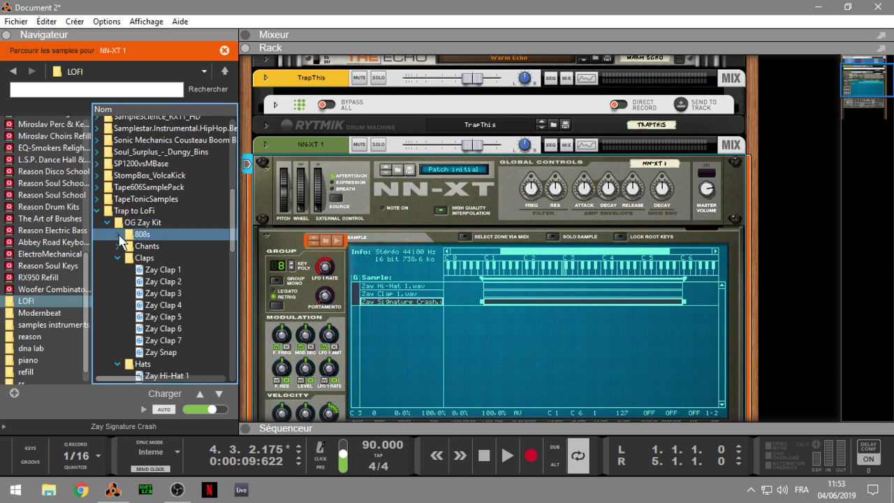
pyautogui.click(118, 235)
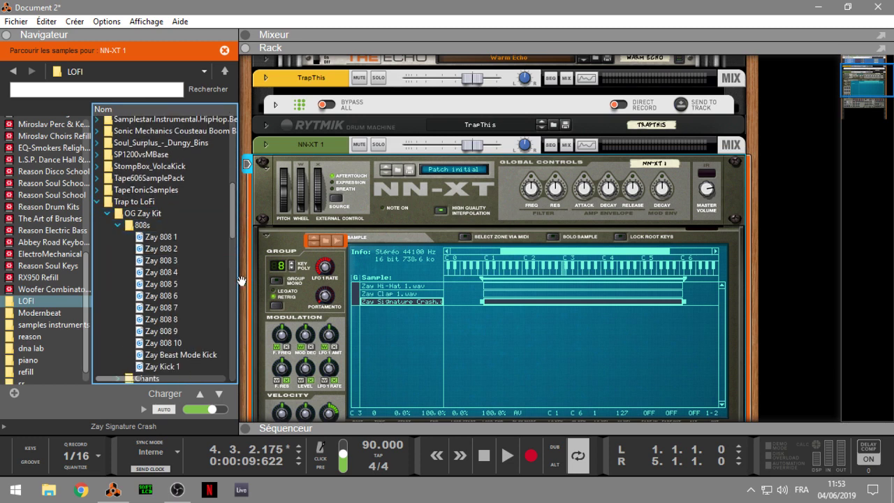
pyautogui.click(192, 355)
pyautogui.moveTo(194, 363); pyautogui.dragTo(435, 290)
pyautogui.click(152, 357)
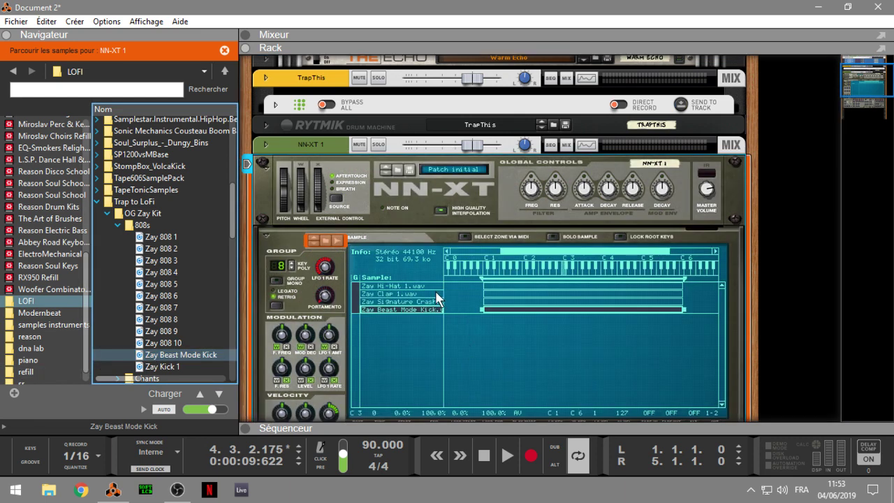
# - Deselect all zones and add Zay Kick 1 from the 808s folder as another zone below Beast Mode Kick
pyautogui.click(370, 354)
pyautogui.click(164, 366)
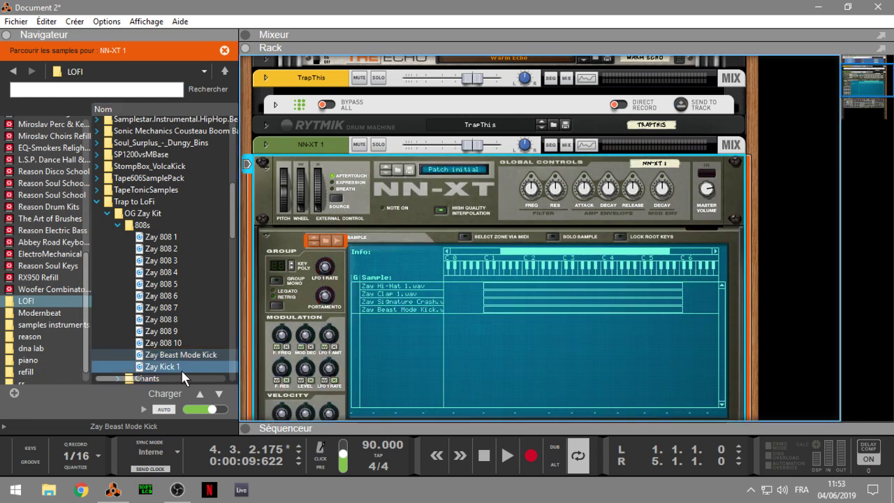
pyautogui.moveTo(164, 368); pyautogui.dragTo(458, 359)
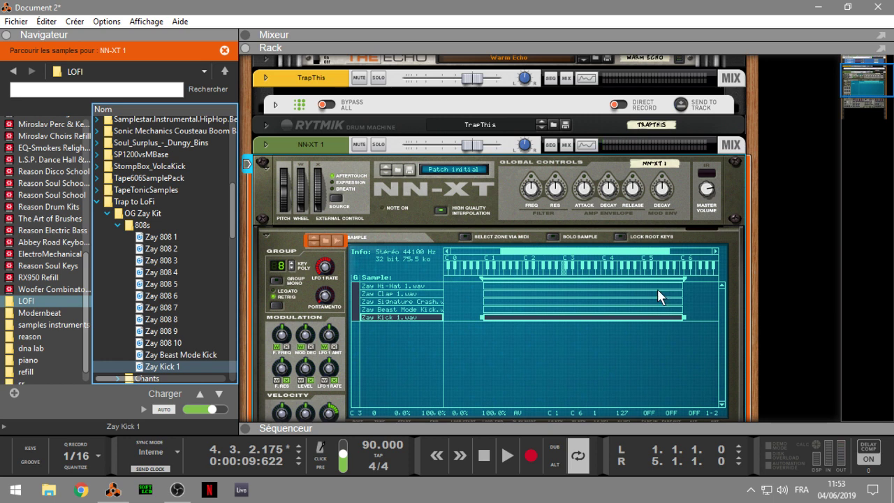
# - Select all five sample zones, map them chromatically from C1, and enable zone selection via MIDI
pyautogui.moveTo(560, 329); pyautogui.dragTo(563, 280)
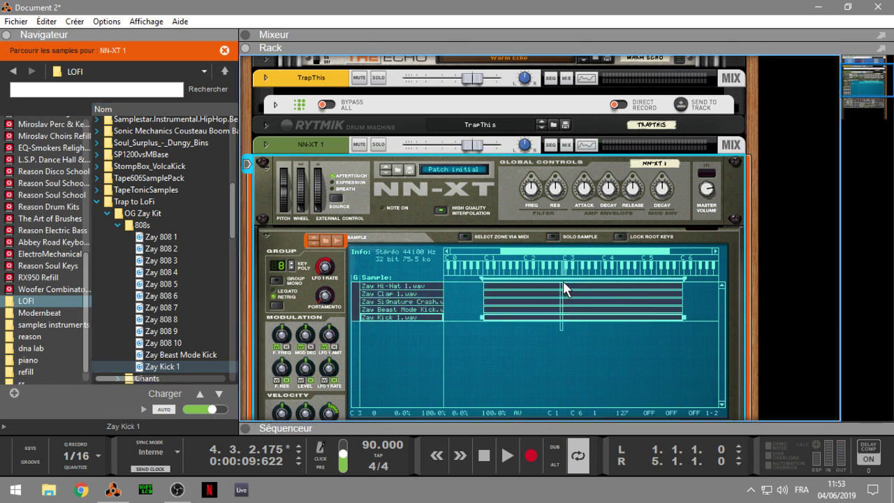
pyautogui.rightClick(598, 285)
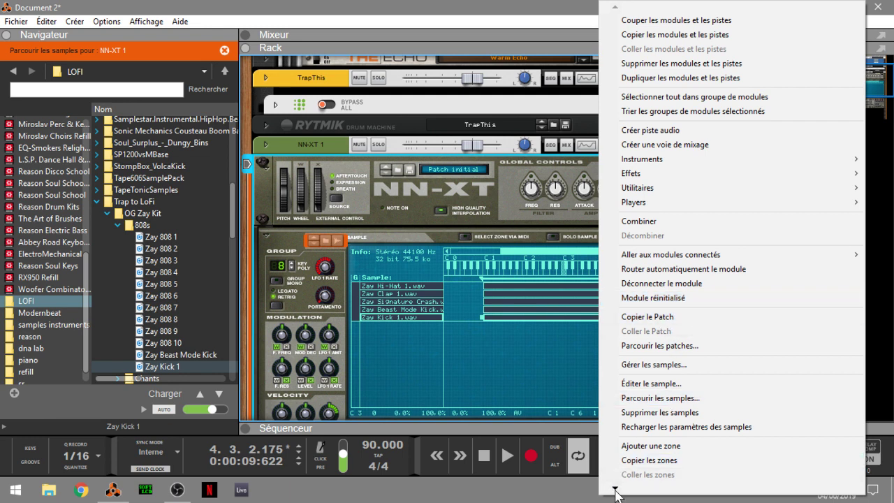
pyautogui.moveTo(615, 492)
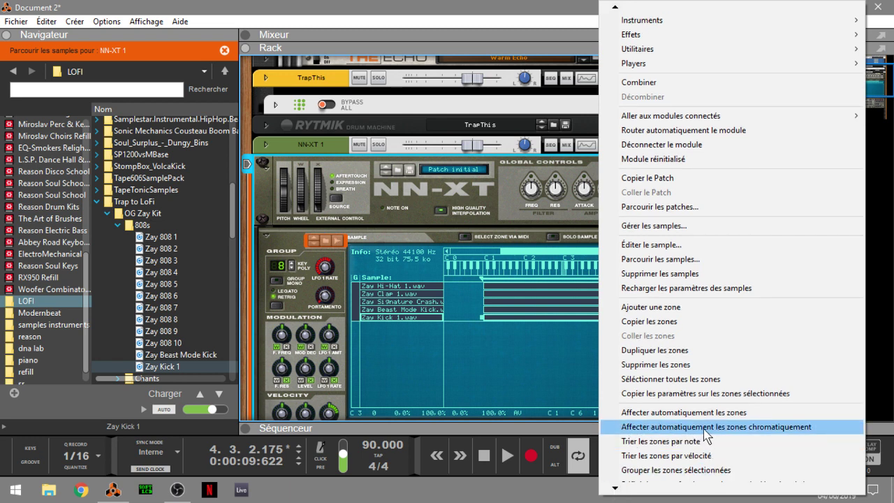
pyautogui.click(781, 436)
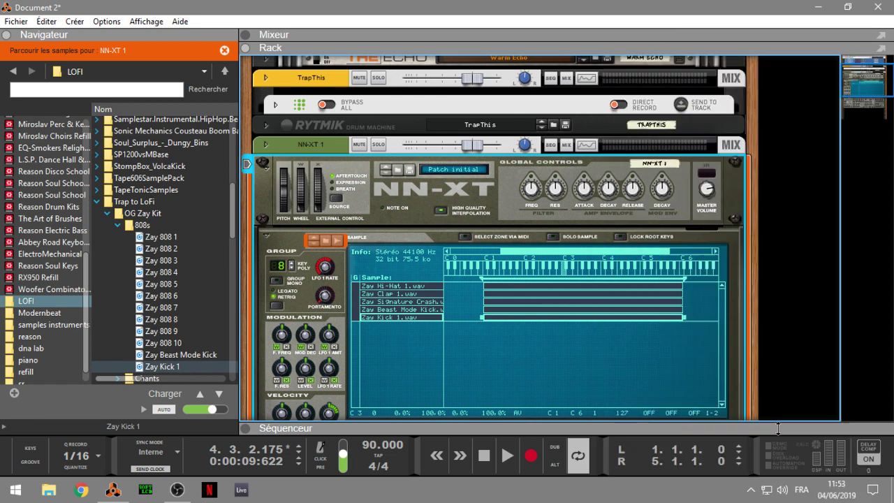
pyautogui.click(483, 272)
pyautogui.click(484, 272)
pyautogui.click(483, 276)
pyautogui.click(483, 276)
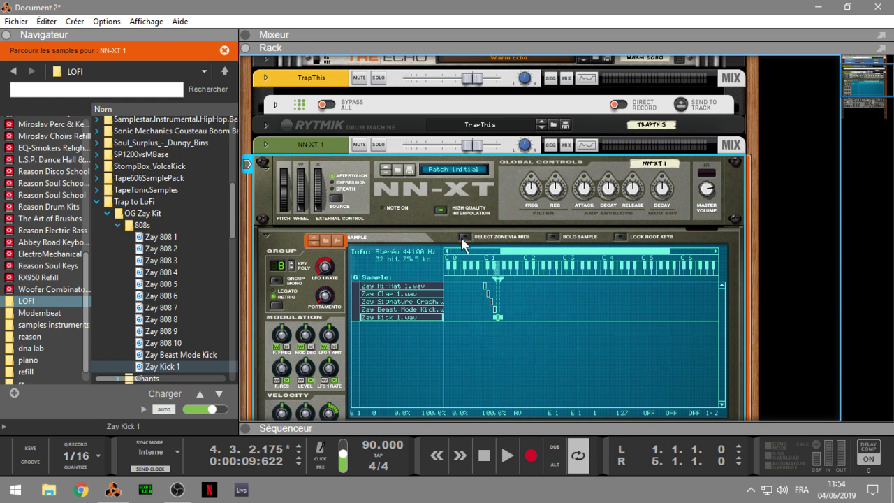
pyautogui.click(472, 342)
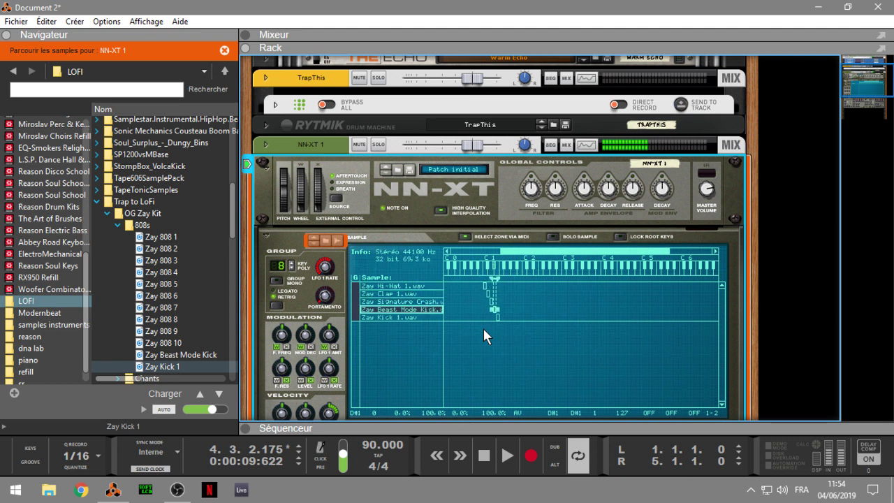
# - Open the Zay Hi-Hat 1 zone's sample in the sample editor and play it back
pyautogui.click(405, 285)
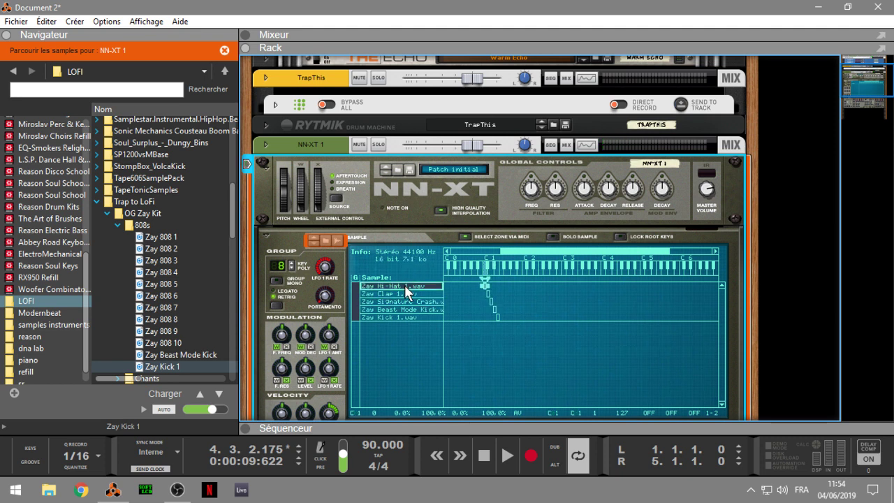
pyautogui.rightClick(485, 285)
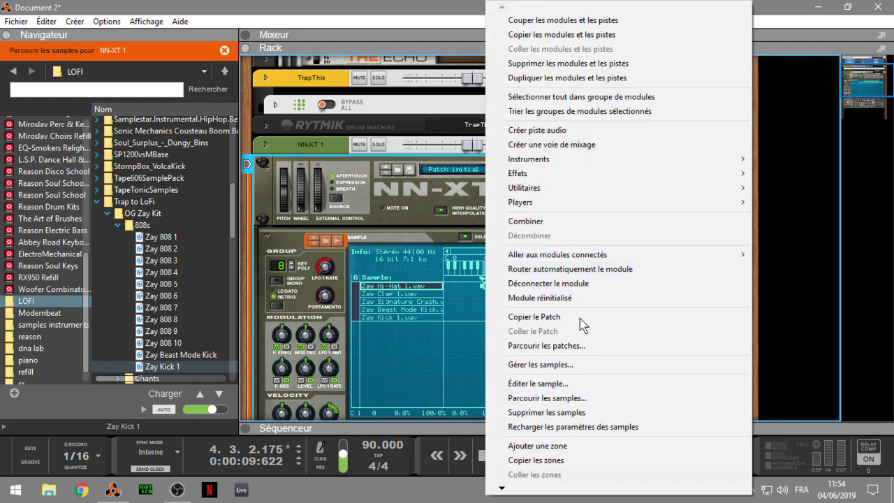
pyautogui.click(549, 382)
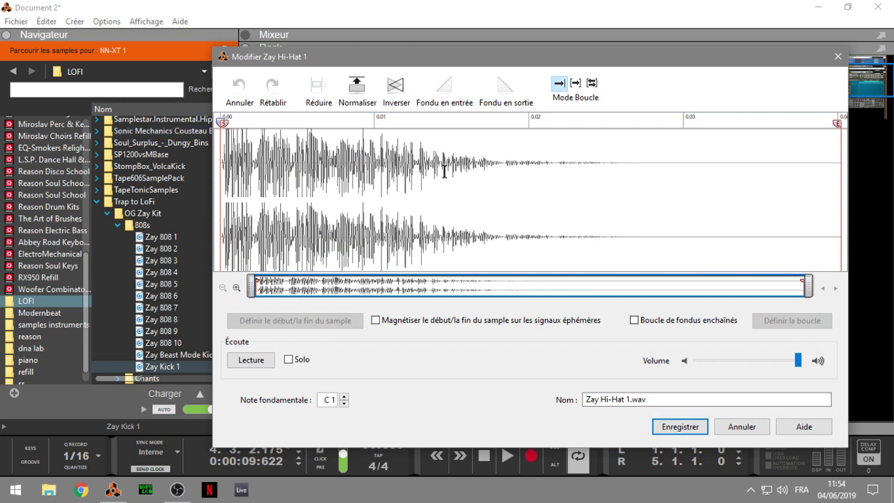
pyautogui.moveTo(669, 64); pyautogui.dragTo(695, 38)
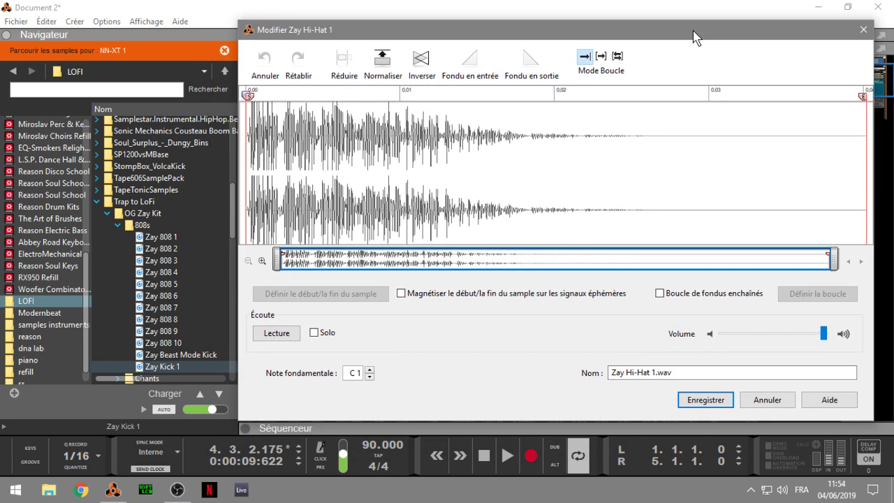
pyautogui.click(278, 333)
# - Save the hi-hat sample from the editor under the name Zay Hi-Hat 1.wav
pyautogui.click(659, 294)
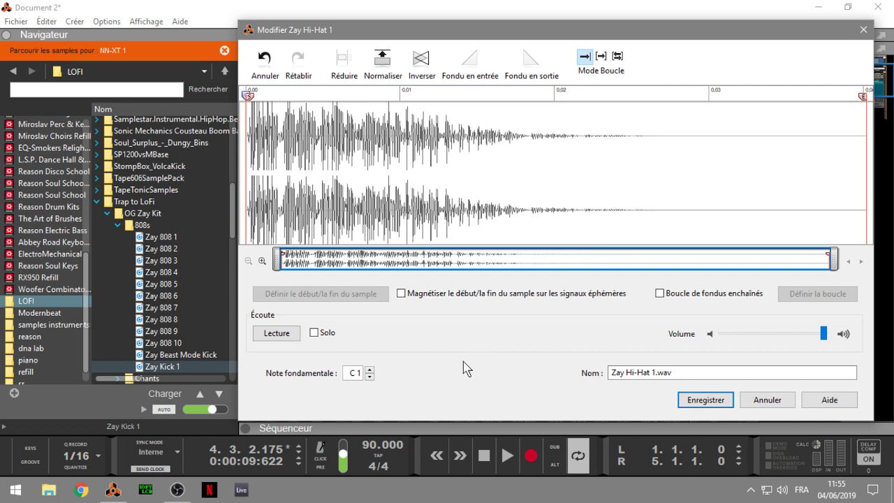
pyautogui.click(632, 373)
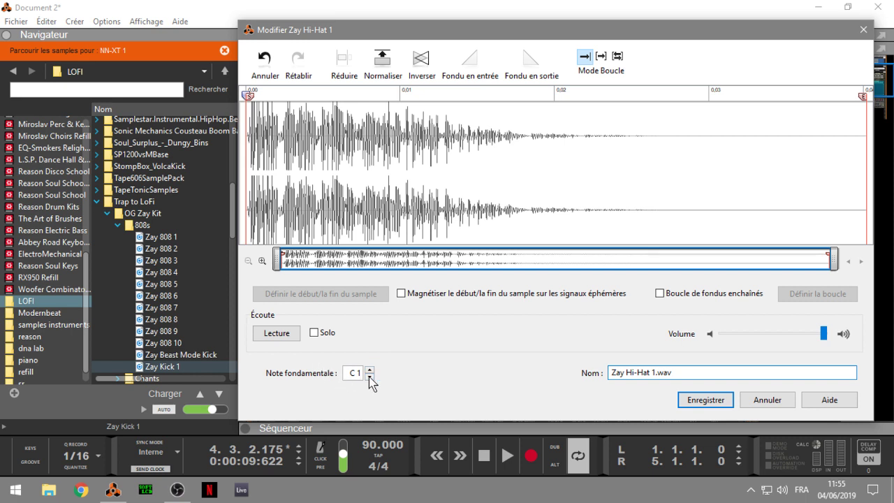
pyautogui.click(707, 399)
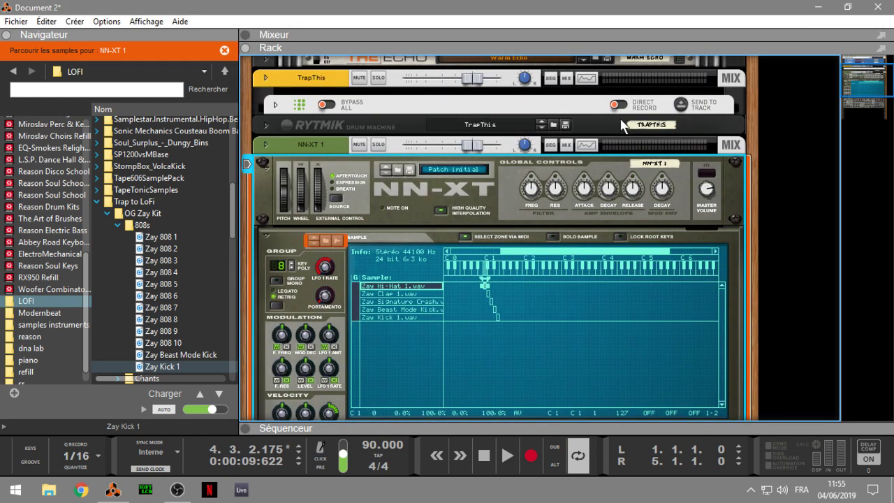
# - Reopen the hi-hat sample in the sample editor to examine its waveform and options, and close it without saving
pyautogui.moveTo(862, 75); pyautogui.dragTo(859, 84)
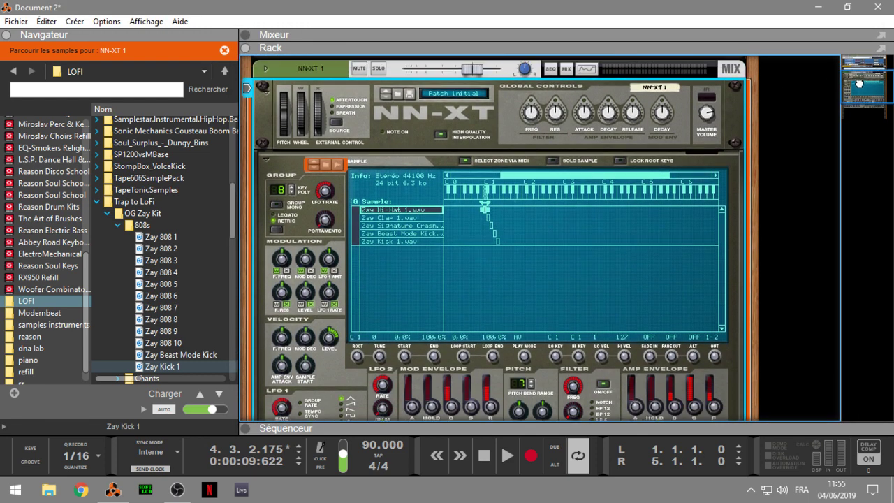
pyautogui.rightClick(419, 208)
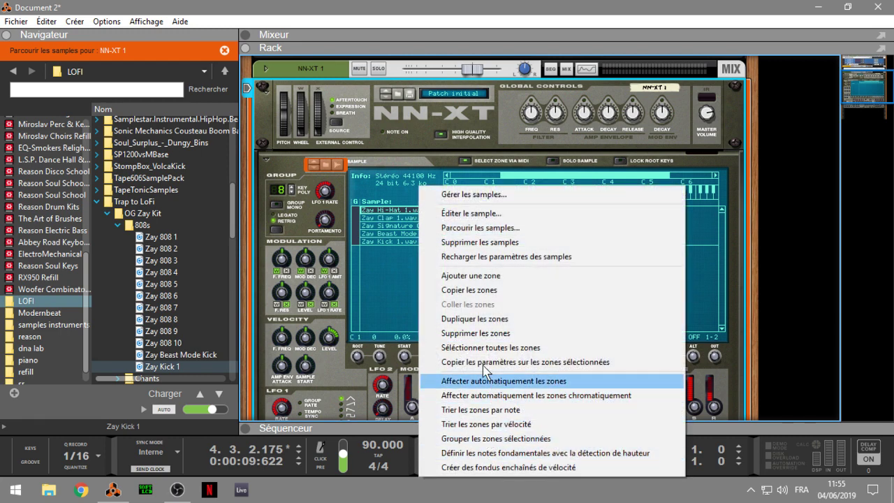
pyautogui.click(387, 212)
pyautogui.rightClick(388, 212)
pyautogui.click(429, 215)
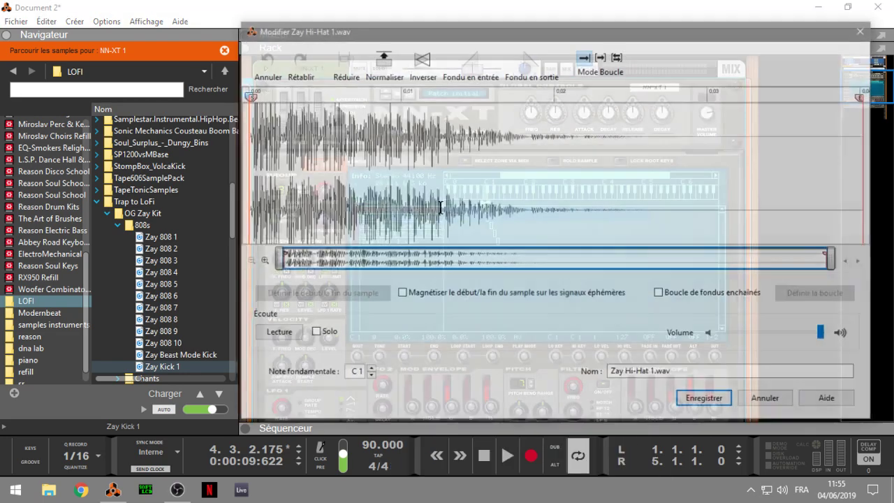
pyautogui.moveTo(561, 30); pyautogui.dragTo(492, 9)
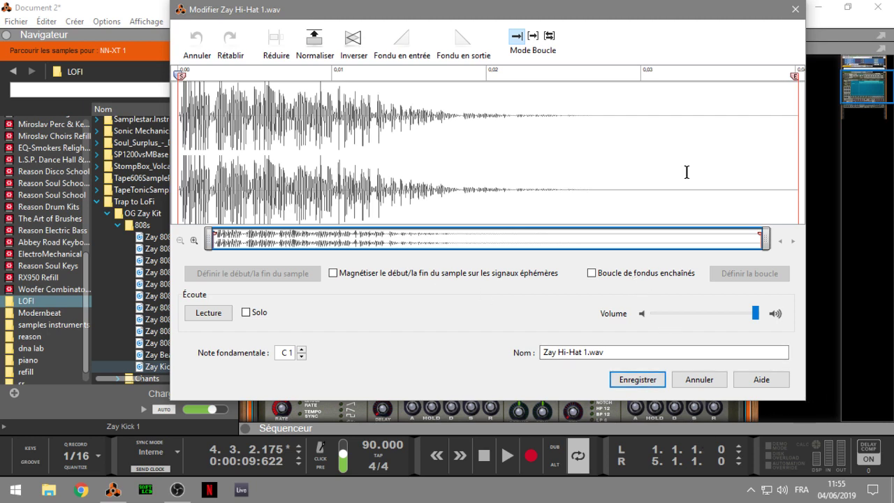
pyautogui.click(794, 9)
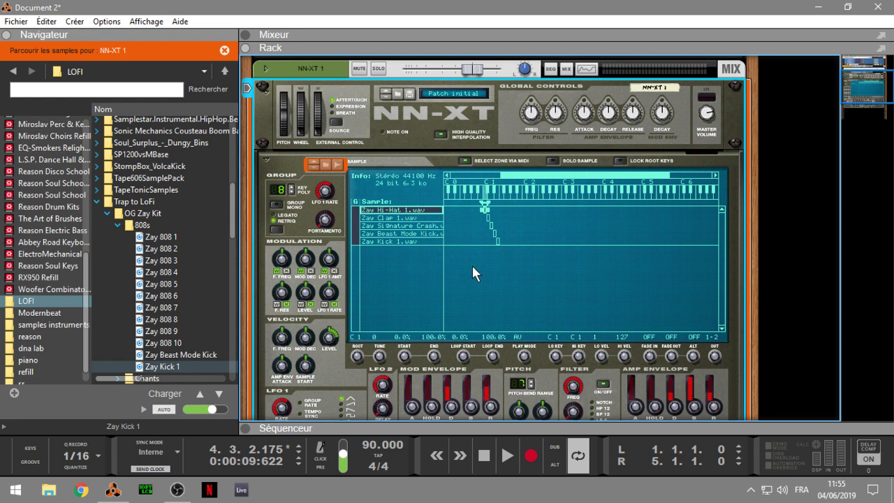
# - Select all five zones and review the automatic zone-mapping commands available for them
pyautogui.moveTo(471, 262); pyautogui.dragTo(512, 201)
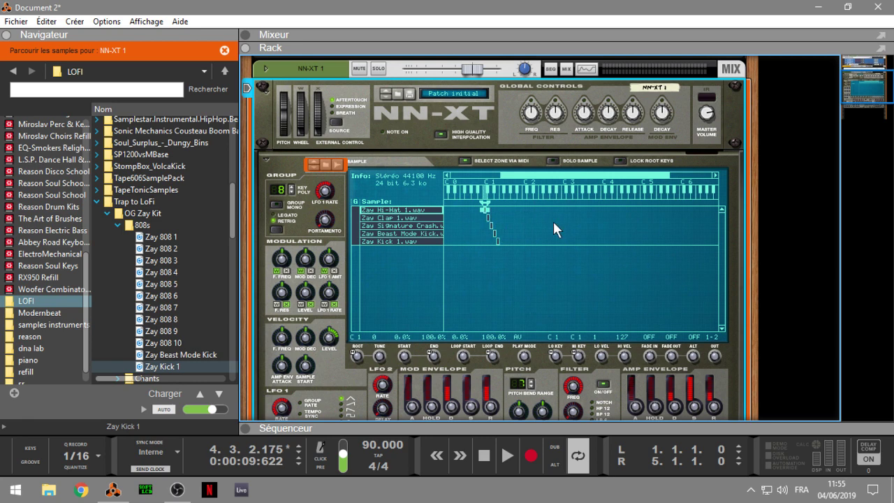
pyautogui.rightClick(485, 211)
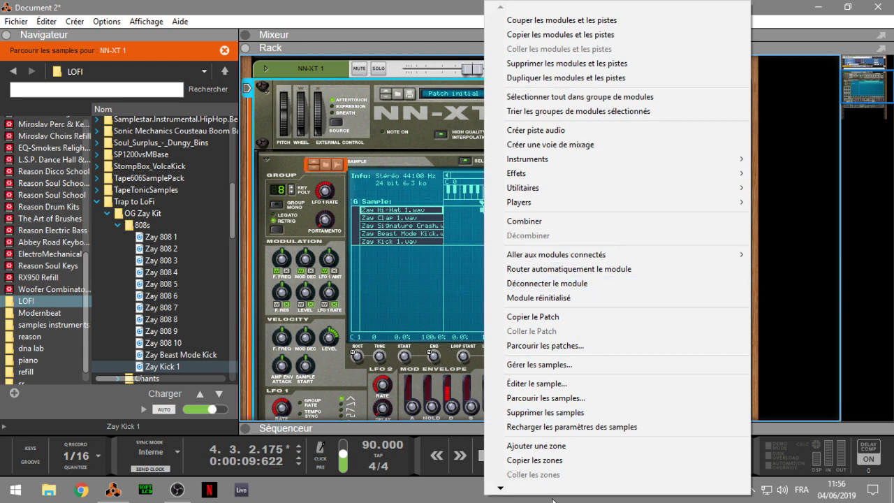
pyautogui.moveTo(500, 492)
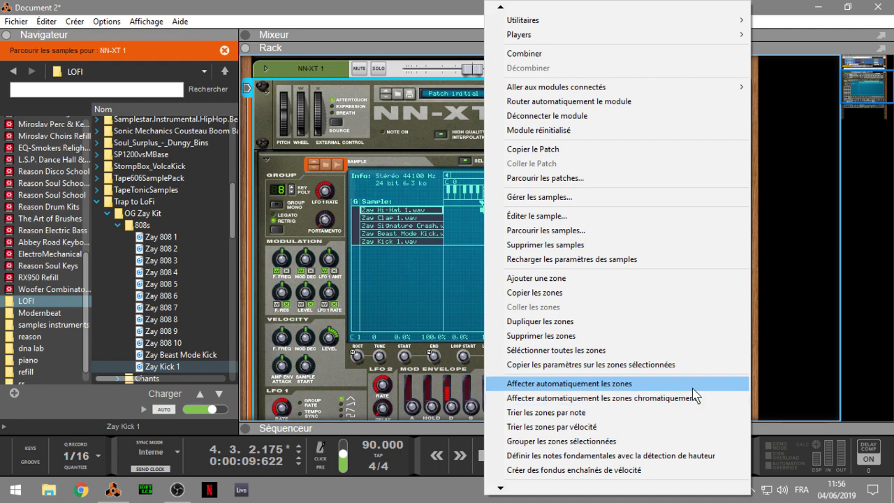
pyautogui.click(746, 388)
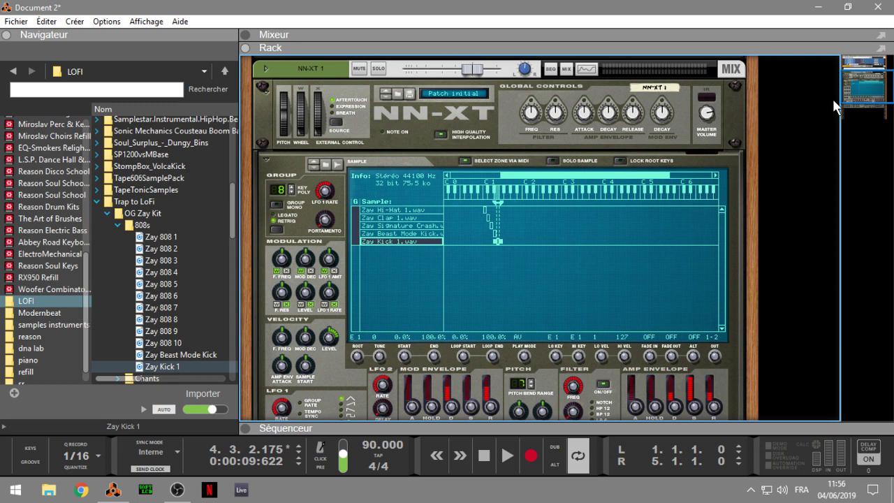
# - Show the sequencer below the rack and collapse the Trap to LoFi folder in the browser
pyautogui.moveTo(855, 84); pyautogui.dragTo(857, 99)
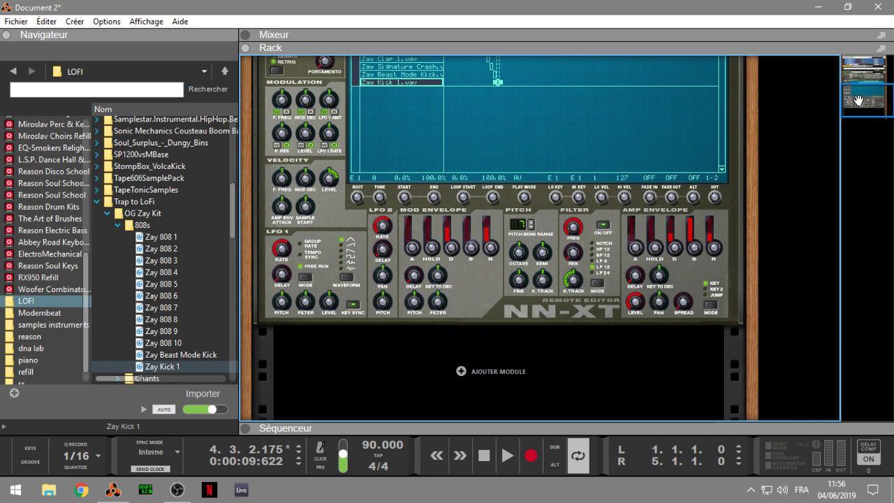
pyautogui.click(244, 427)
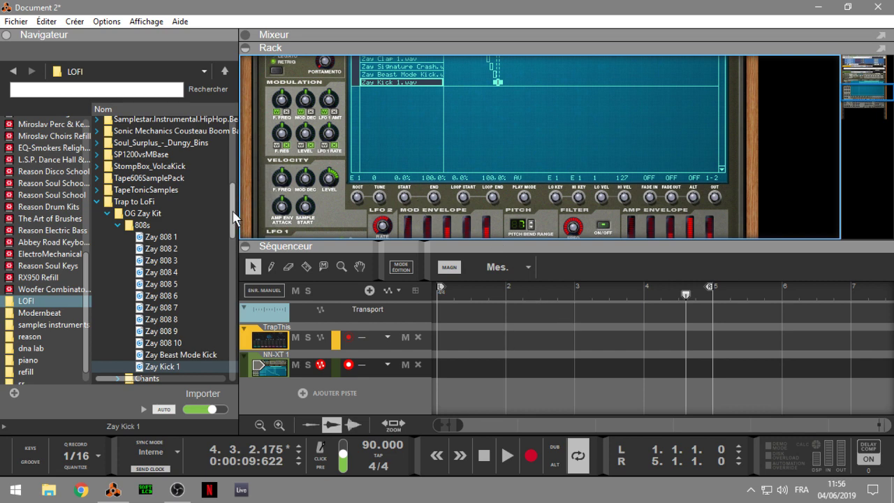
pyautogui.scroll(2, 234, 202)
pyautogui.moveTo(234, 201)
pyautogui.mouseDown()
pyautogui.moveTo(236, 237)
pyautogui.moveTo(236, 202)
pyautogui.mouseUp()
pyautogui.moveTo(856, 93)
pyautogui.mouseDown()
pyautogui.moveTo(852, 74)
pyautogui.moveTo(849, 98)
pyautogui.mouseUp()
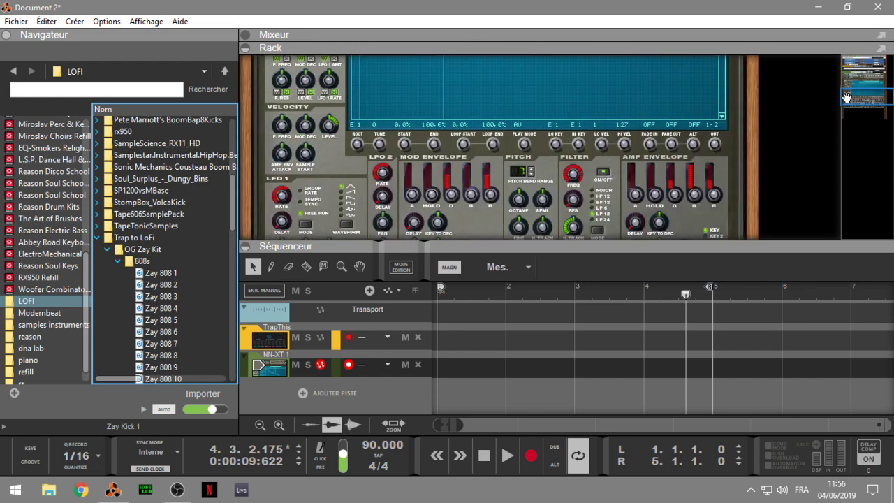
pyautogui.click(100, 237)
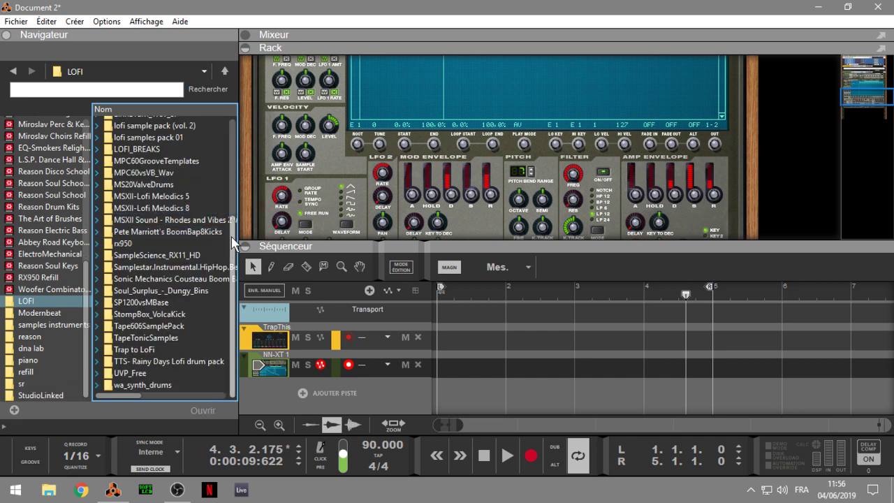
# - Look into LOFI_BREAKS and its LOB_REX_FILES subfolder, and expand the lofi samples pack 01 folder
pyautogui.moveTo(236, 246); pyautogui.dragTo(230, 134)
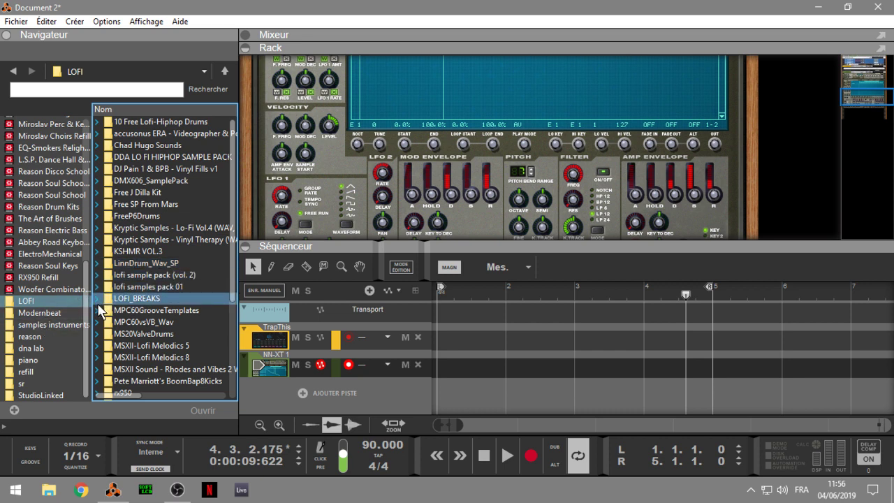
pyautogui.click(98, 300)
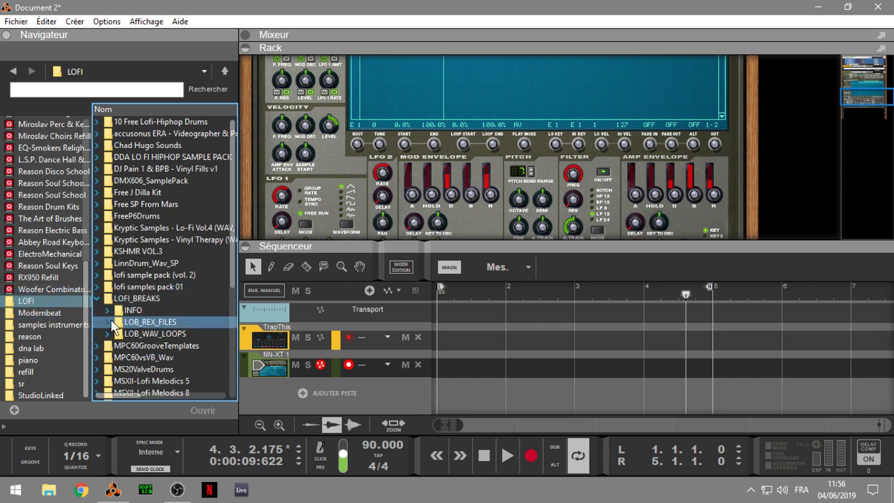
pyautogui.click(107, 323)
pyautogui.click(107, 322)
pyautogui.click(96, 286)
# - Audition the arenapiano, pads and trumpets samples in lofi samples pack 01
pyautogui.click(129, 300)
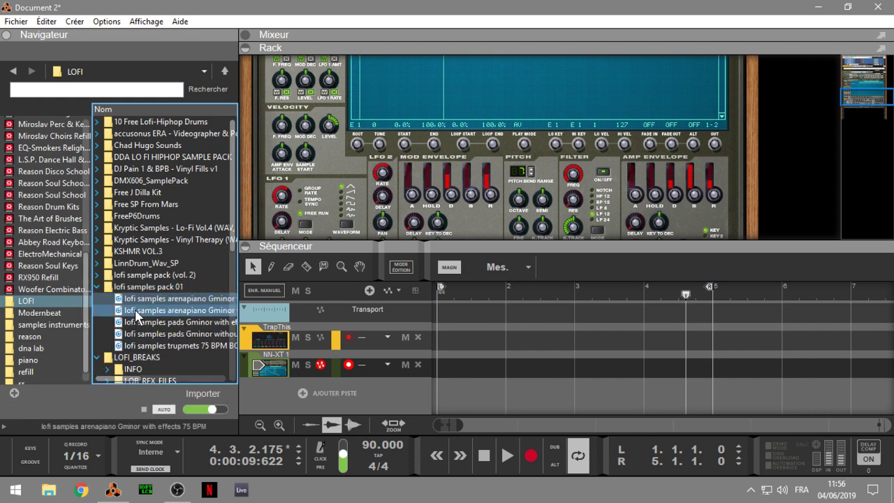
pyautogui.click(136, 323)
pyautogui.click(137, 334)
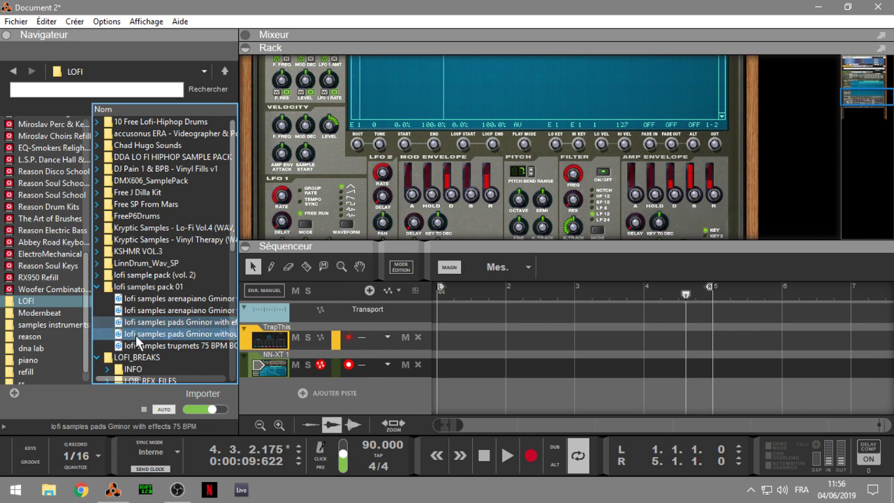
pyautogui.click(138, 346)
pyautogui.click(138, 323)
# - Place the arenapiano Gminor with effects 75 BPM sample on a new audio track from bar 1 and hide the browser
pyautogui.click(137, 299)
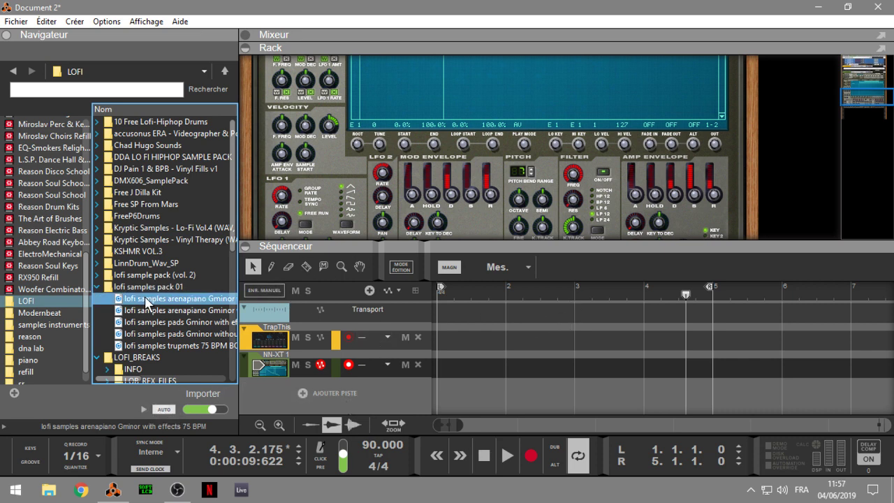
pyautogui.moveTo(148, 302); pyautogui.dragTo(443, 397)
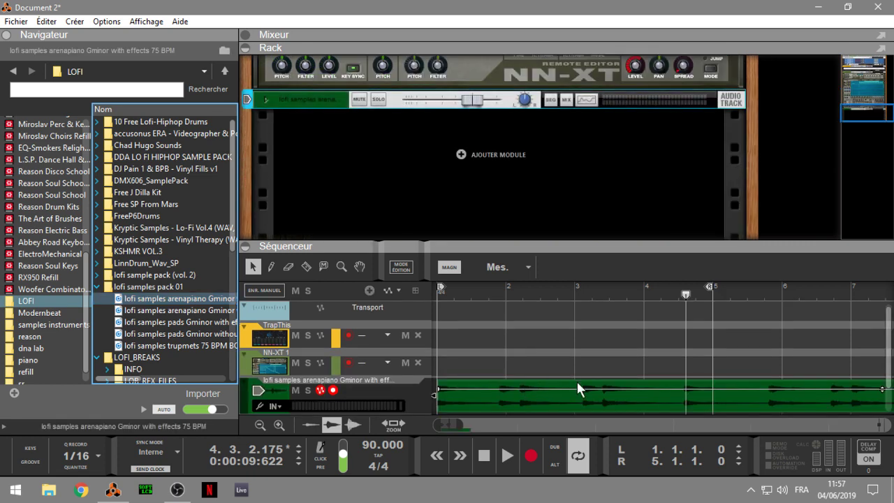
pyautogui.click(6, 34)
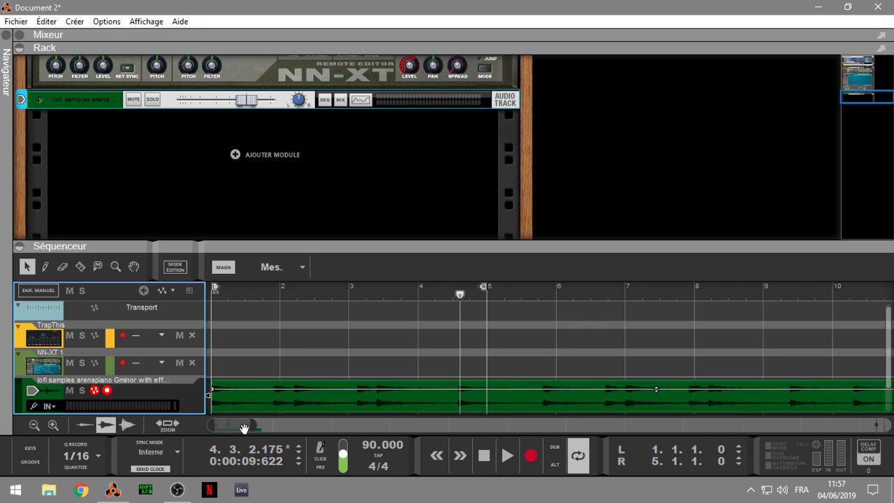
# - Solo the arenapiano audio track and play its clip from the start of the song
pyautogui.moveTo(255, 426); pyautogui.dragTo(281, 430)
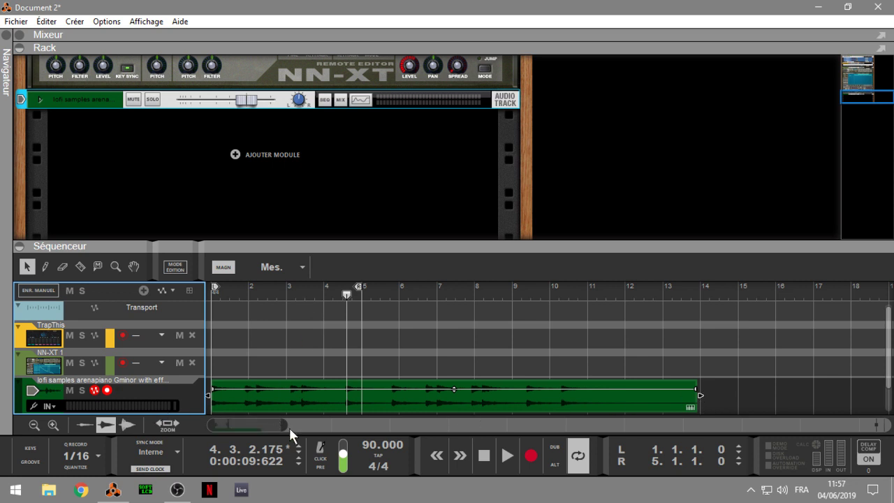
pyautogui.click(82, 390)
pyautogui.press('Home')
pyautogui.press('space')
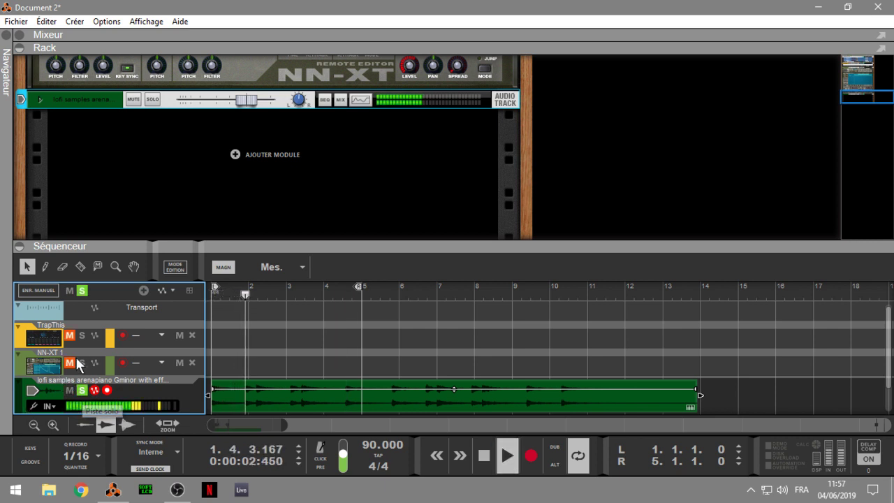
pyautogui.press('space')
pyautogui.moveTo(859, 90)
pyautogui.mouseDown()
pyautogui.moveTo(853, 56)
pyautogui.moveTo(858, 90)
pyautogui.mouseUp()
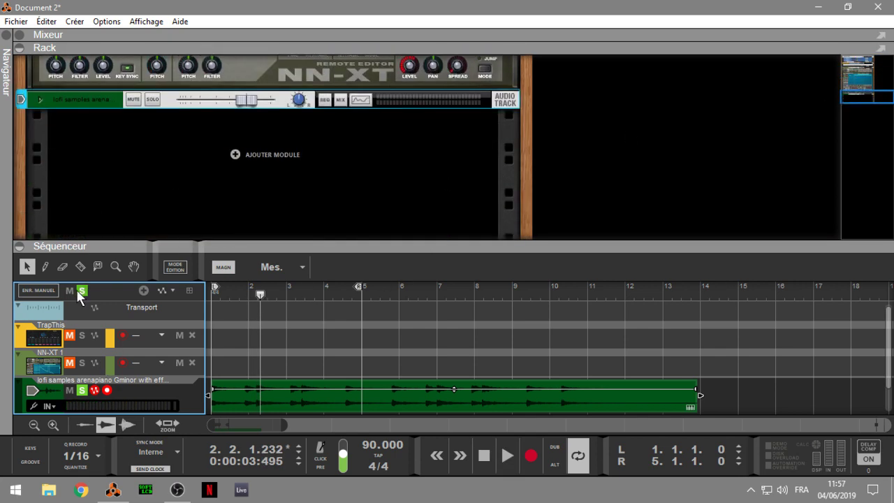
pyautogui.press('space')
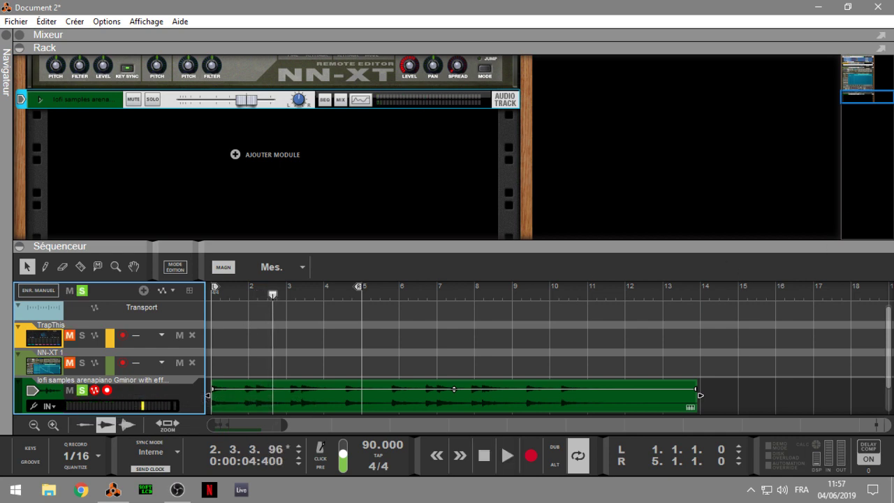
# - Bypass all players on the TrapThis drum machine and play the piano clip again
pyautogui.moveTo(861, 99); pyautogui.dragTo(861, 63)
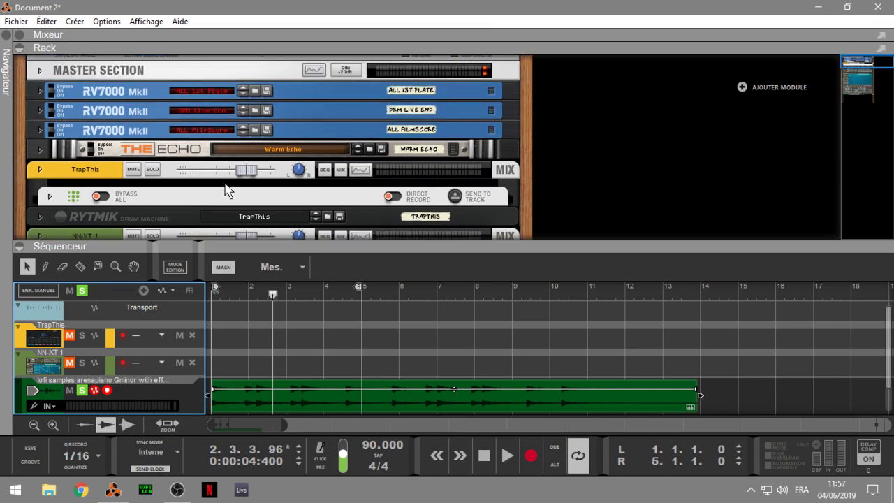
pyautogui.click(106, 197)
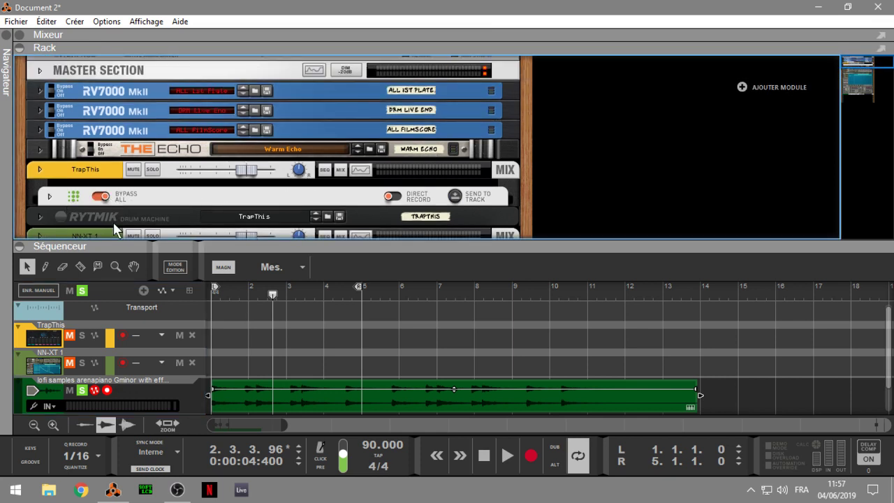
pyautogui.press('space')
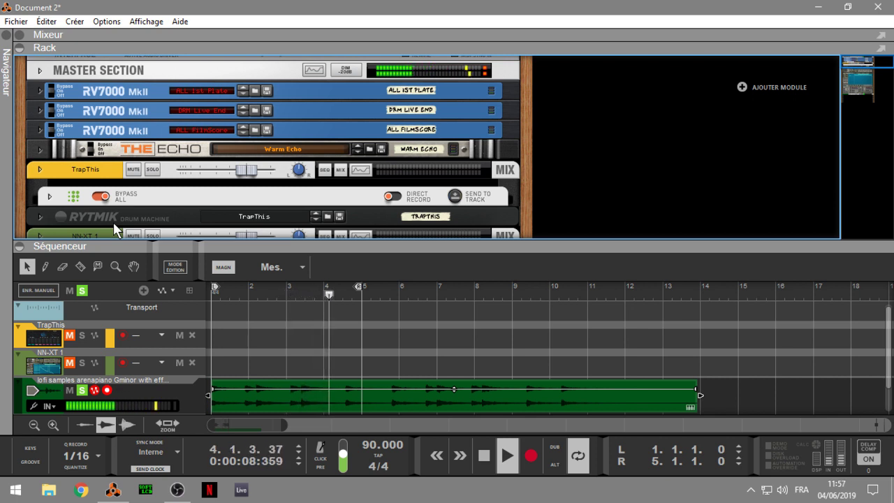
pyautogui.click(507, 455)
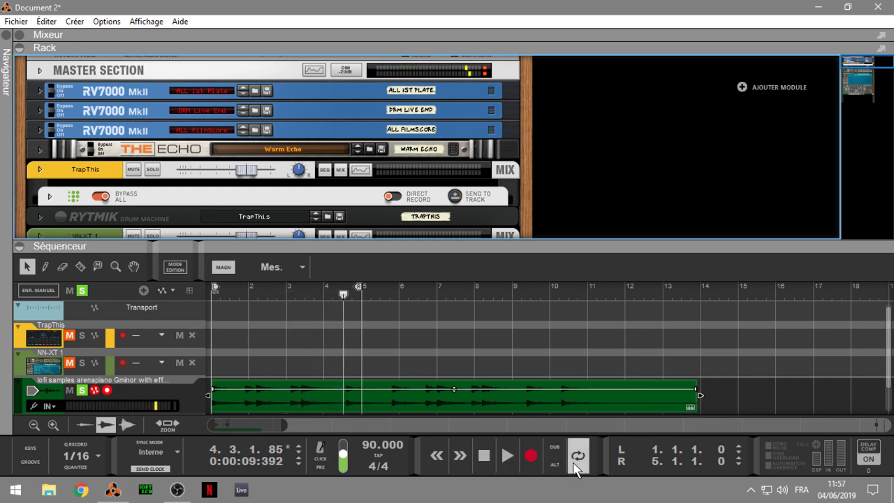
# - Turn off loop playback, then shorten the piano clip to 11 bars so it ends at bar 12
pyautogui.press('space')
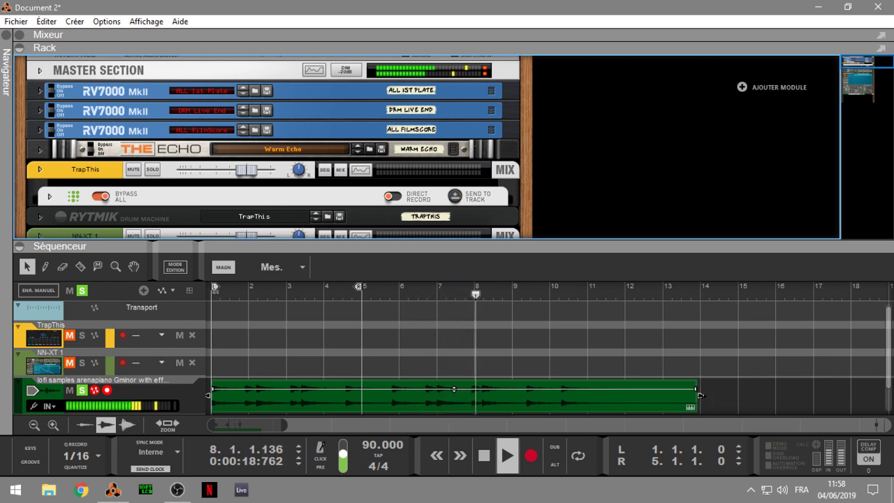
pyautogui.press('space')
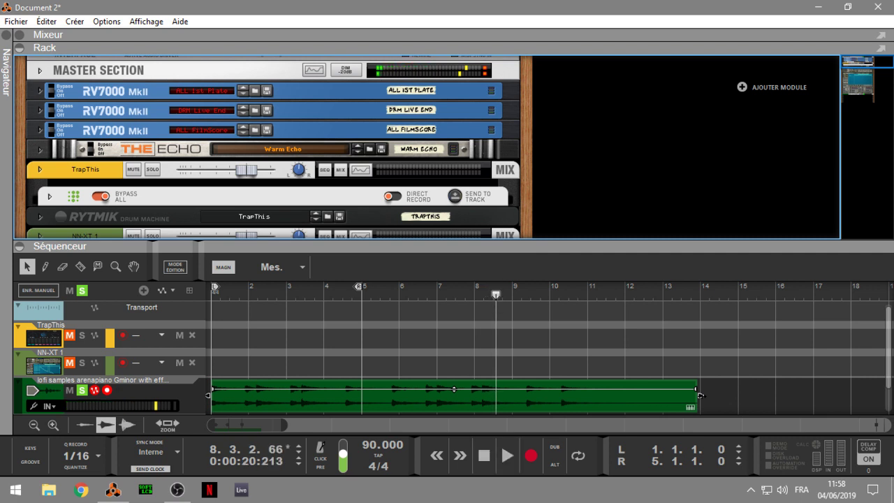
pyautogui.moveTo(699, 395); pyautogui.dragTo(625, 397)
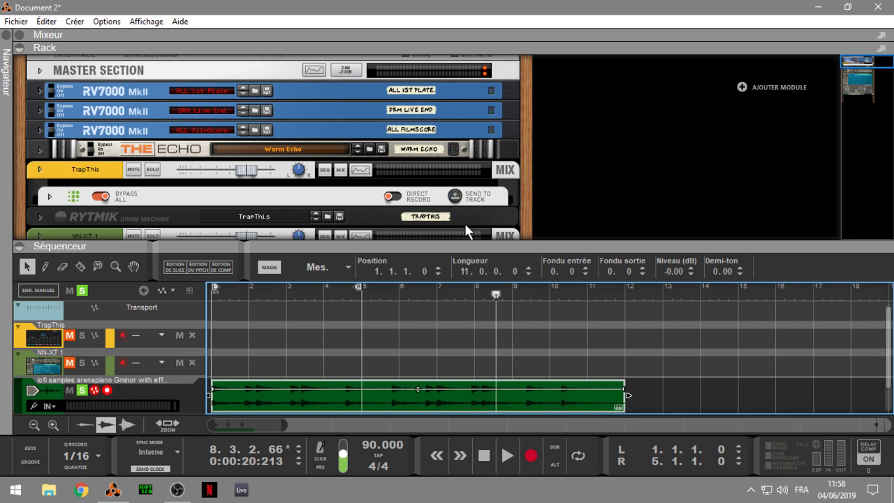
# - Open the piano clip for slice editing and delete all its detected slice markers after the clip's start
pyautogui.moveTo(857, 61); pyautogui.dragTo(857, 100)
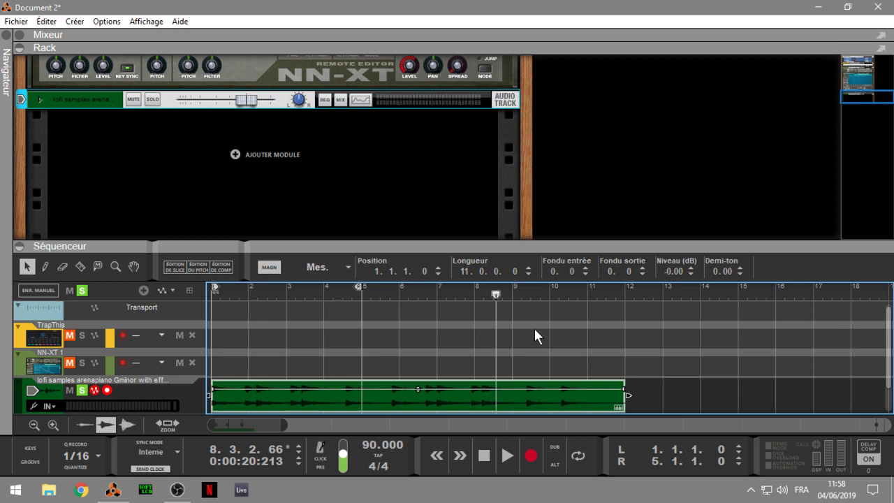
pyautogui.doubleClick(433, 399)
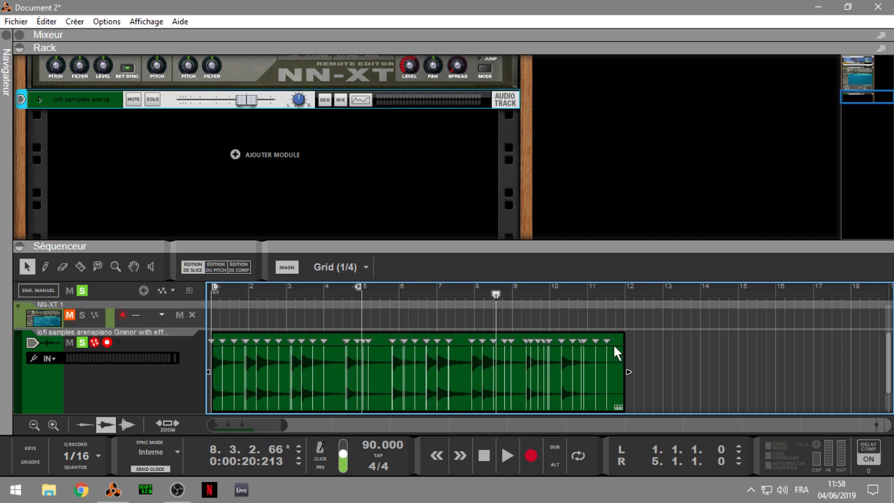
pyautogui.moveTo(619, 341); pyautogui.dragTo(187, 393)
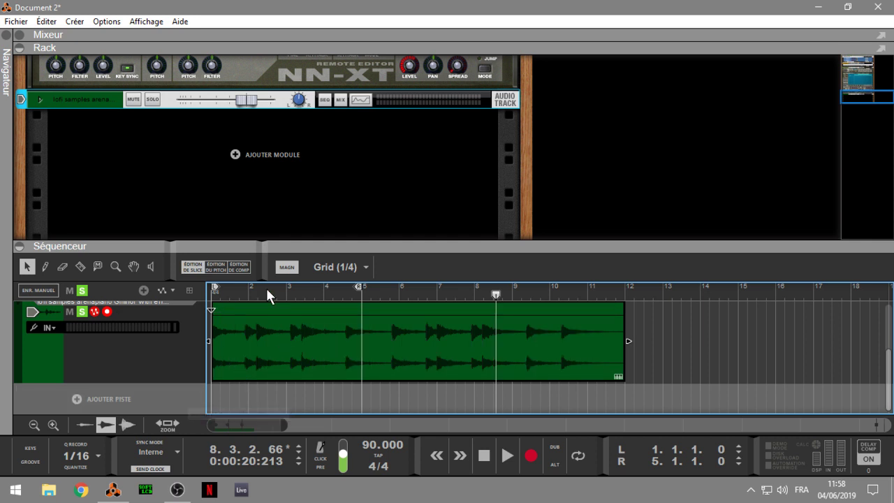
# - Add ten slice markers with the Pencil tool at the note attacks between bar 1 and just after bar 8
pyautogui.click(45, 266)
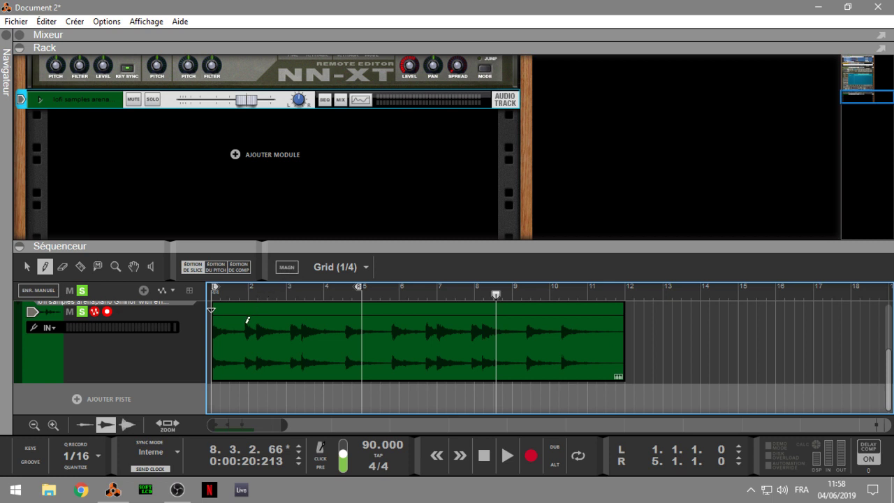
pyautogui.click(244, 323)
pyautogui.click(254, 322)
pyautogui.click(290, 322)
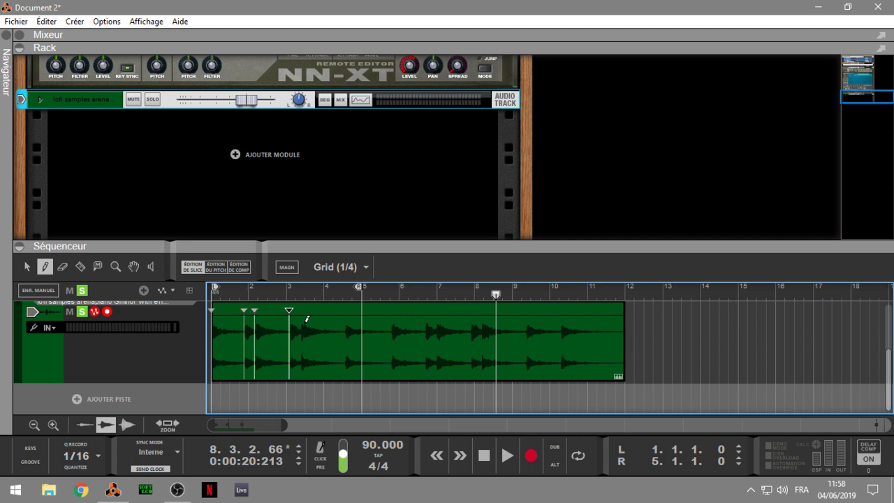
pyautogui.click(301, 322)
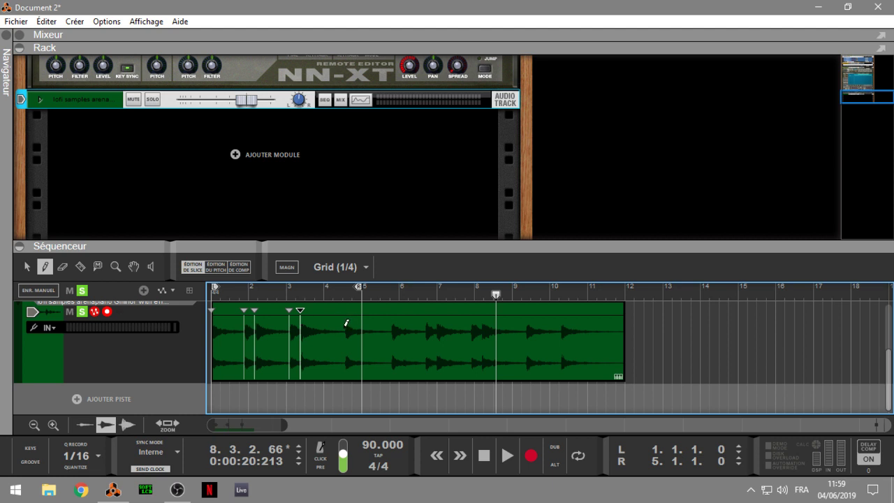
pyautogui.click(345, 323)
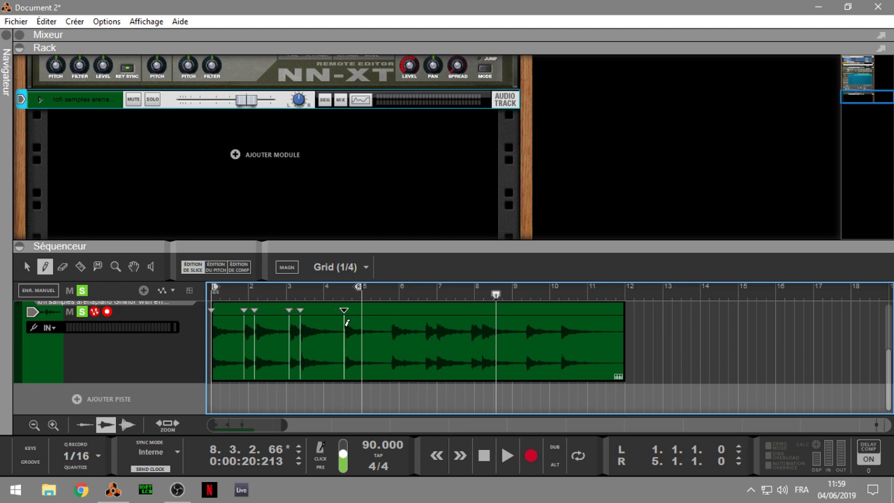
pyautogui.click(391, 325)
pyautogui.click(426, 324)
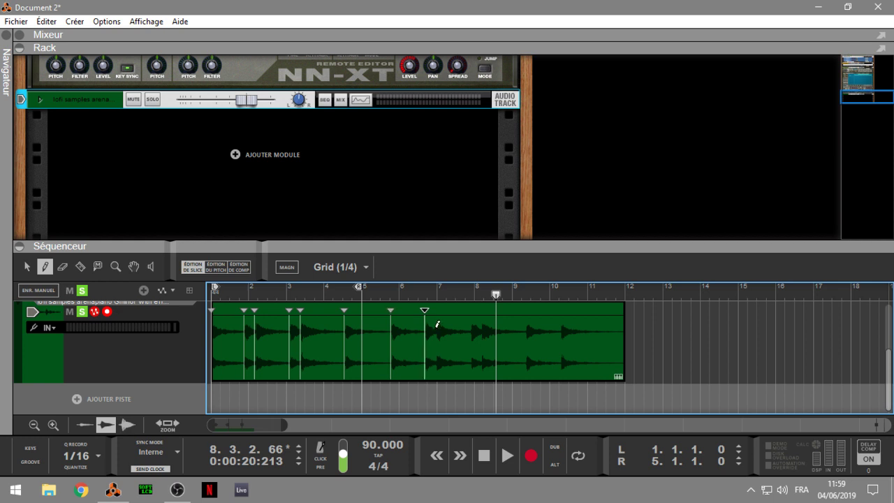
pyautogui.click(439, 323)
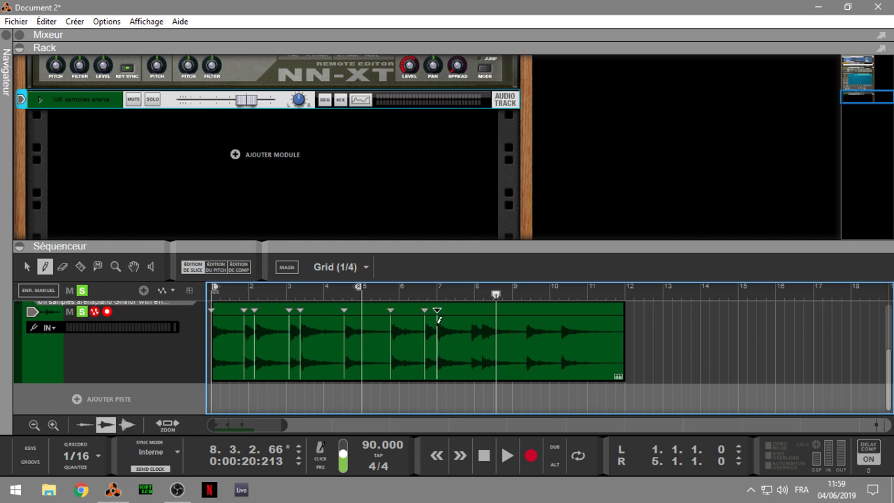
pyautogui.click(469, 323)
pyautogui.click(480, 321)
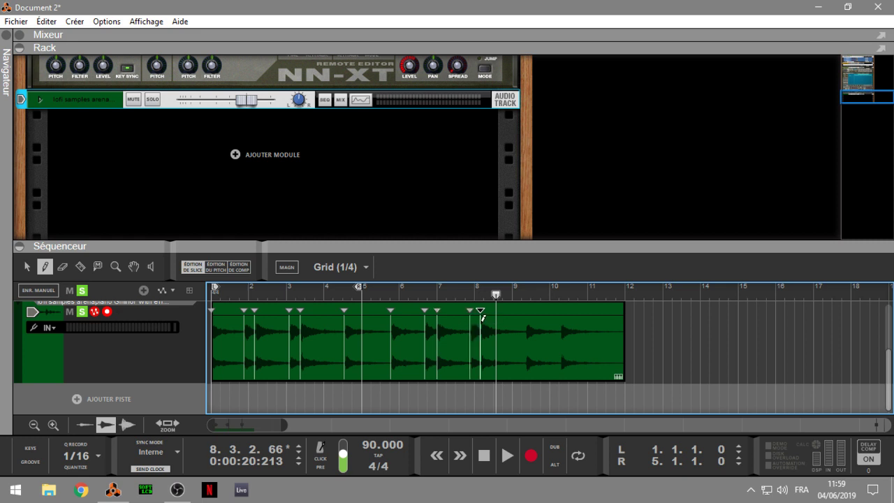
pyautogui.click(525, 319)
pyautogui.hotkey('ctrl', 'z')
pyautogui.click(527, 321)
pyautogui.hotkey('ctrl', 'z')
# - Add slice markers at the clip's last two note attacks and move the right locator to the clip's end at bar 12
pyautogui.moveTo(282, 423); pyautogui.dragTo(259, 422)
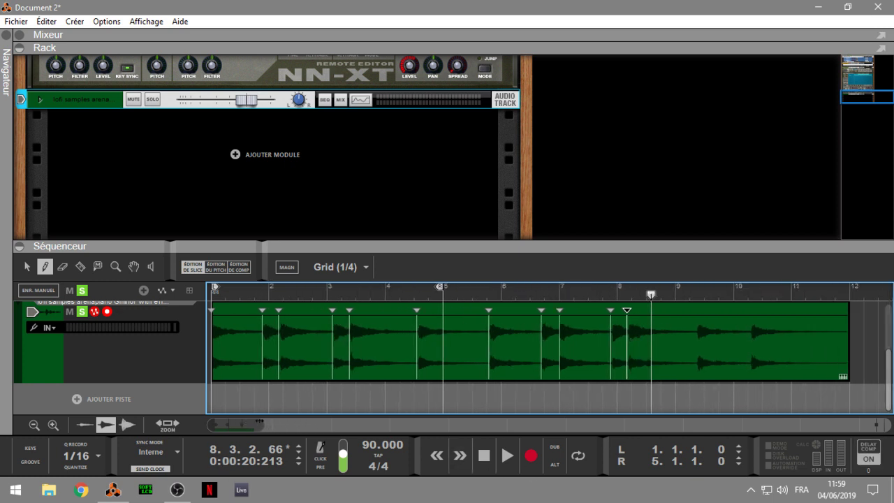
pyautogui.click(698, 320)
pyautogui.click(751, 320)
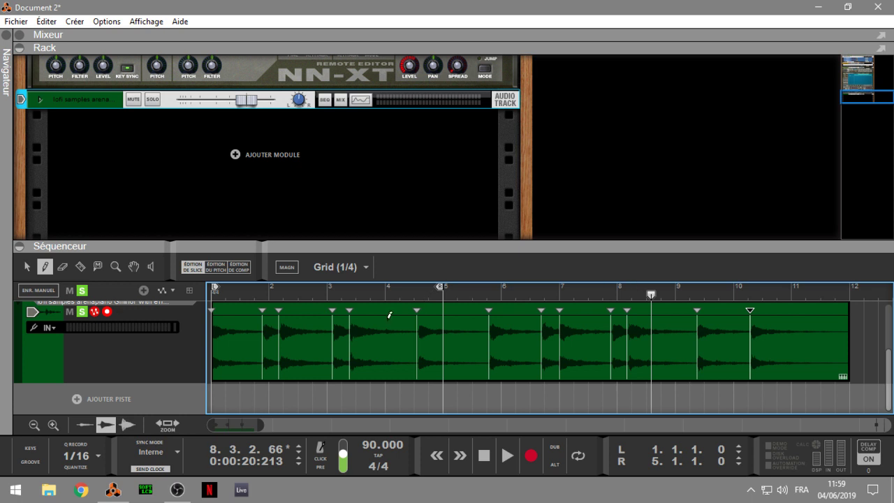
pyautogui.moveTo(440, 284); pyautogui.dragTo(846, 288)
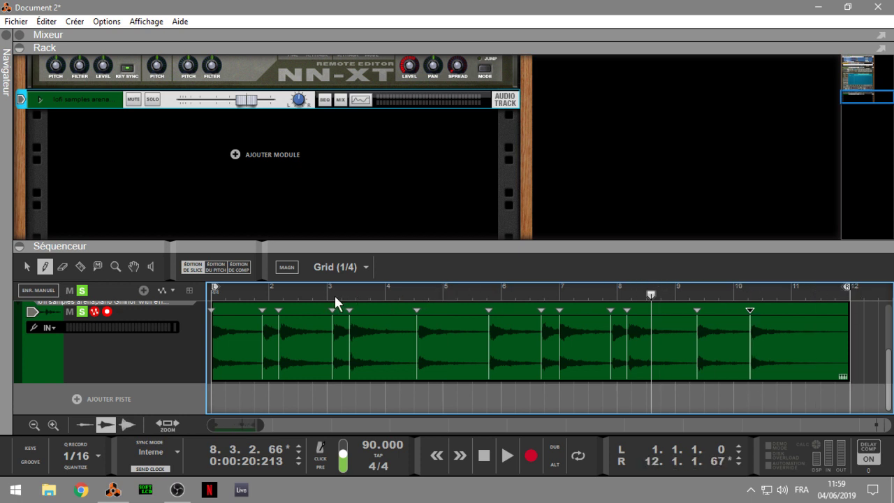
# - Bounce the sliced piano clip to a REX loop and select that loop among the song's unassigned samples
pyautogui.click(26, 267)
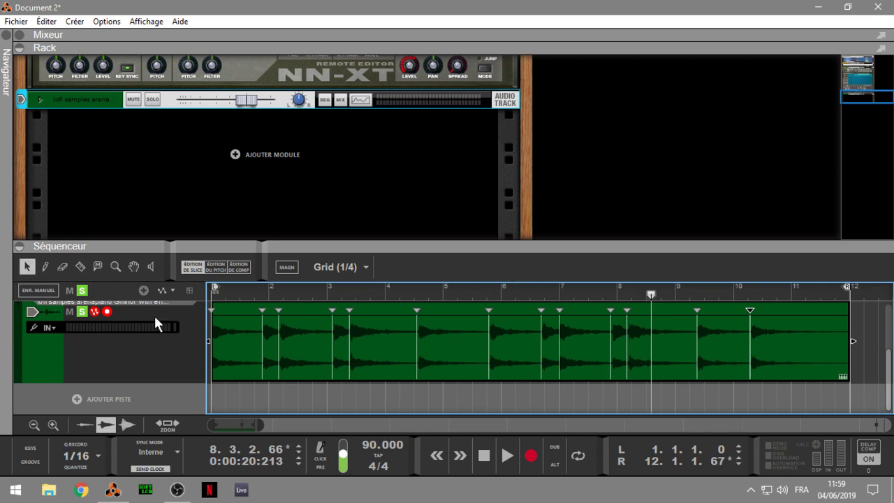
pyautogui.rightClick(239, 312)
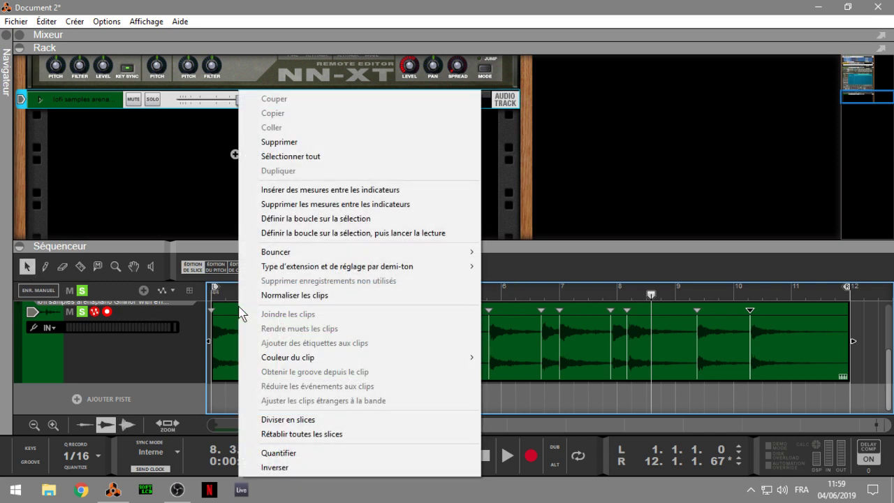
pyautogui.click(232, 351)
pyautogui.rightClick(230, 348)
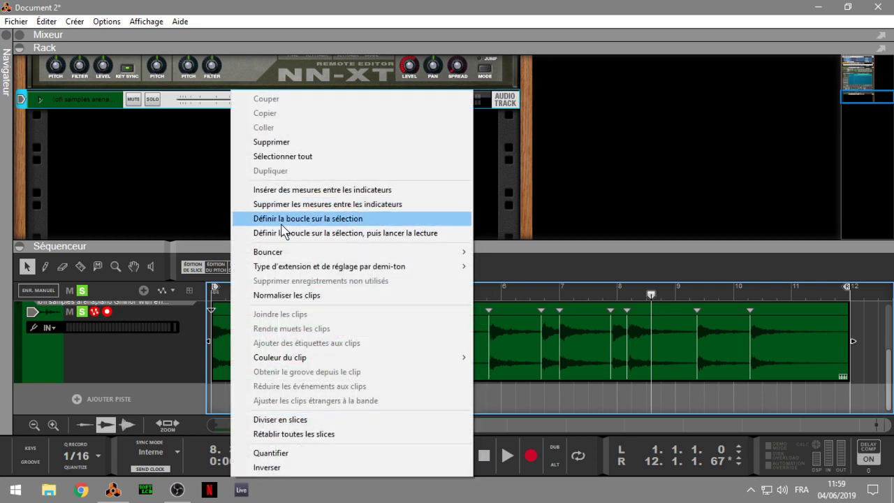
pyautogui.moveTo(286, 252)
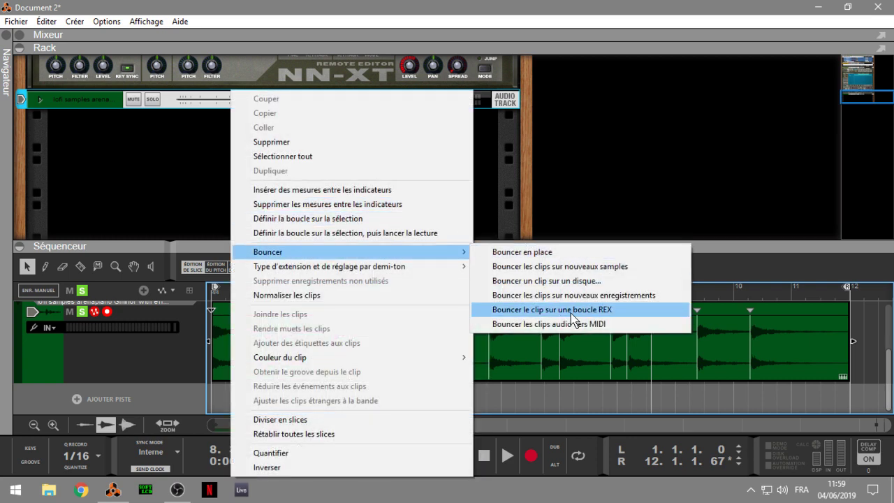
pyautogui.click(606, 312)
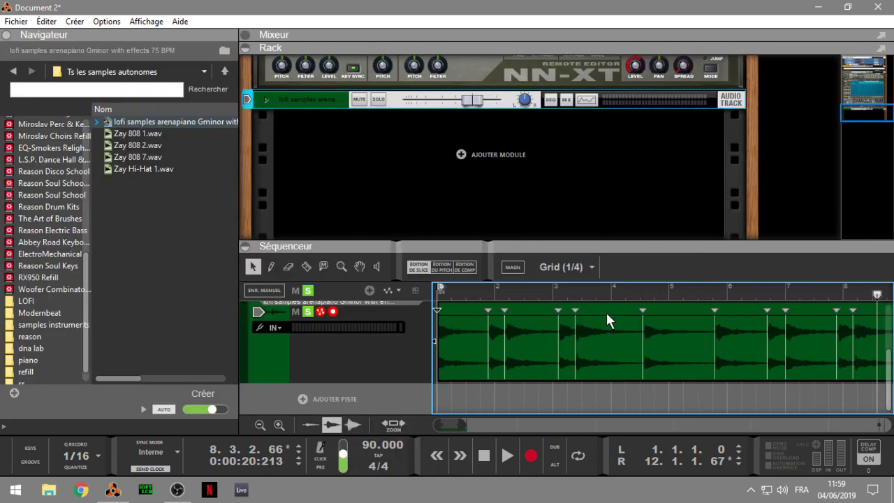
pyautogui.click(159, 123)
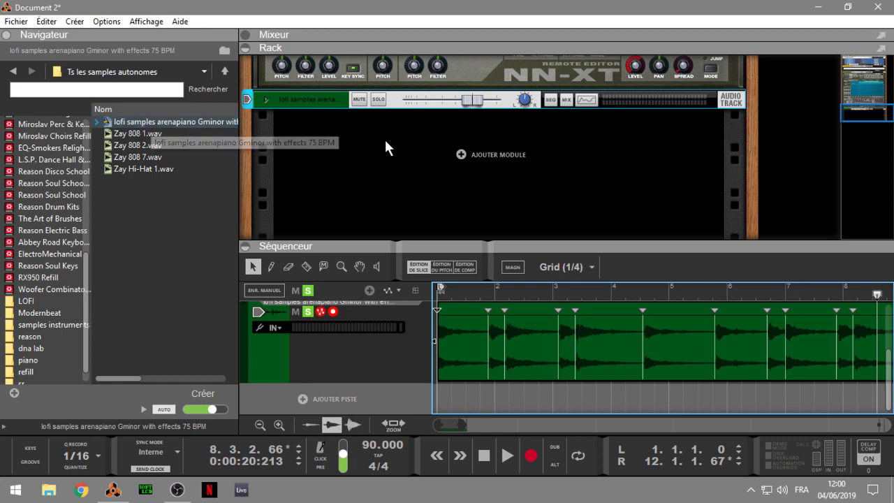
# - Create a second NN-XT advanced sampler below the piano audio track and unfold its remote editor
pyautogui.click(460, 155)
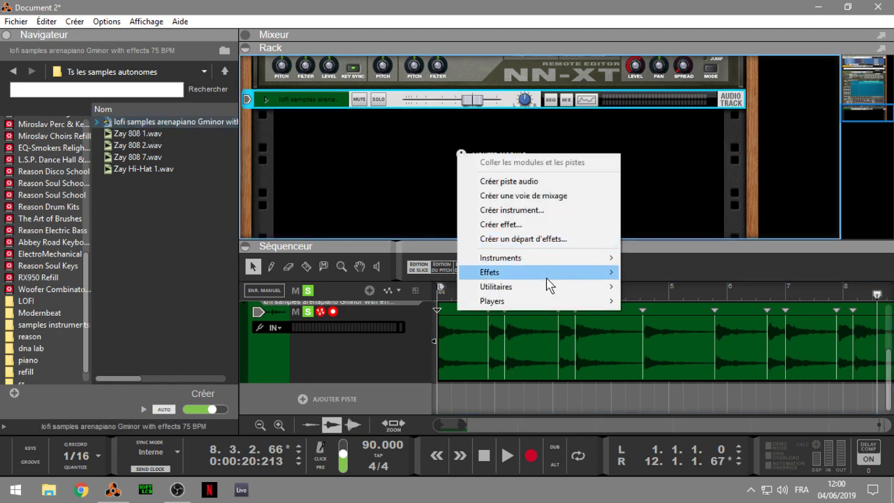
pyautogui.moveTo(545, 257)
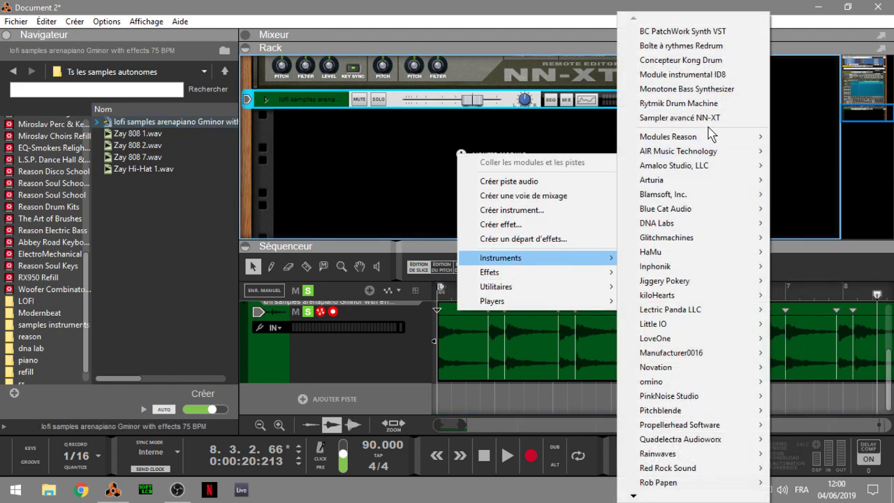
pyautogui.click(705, 119)
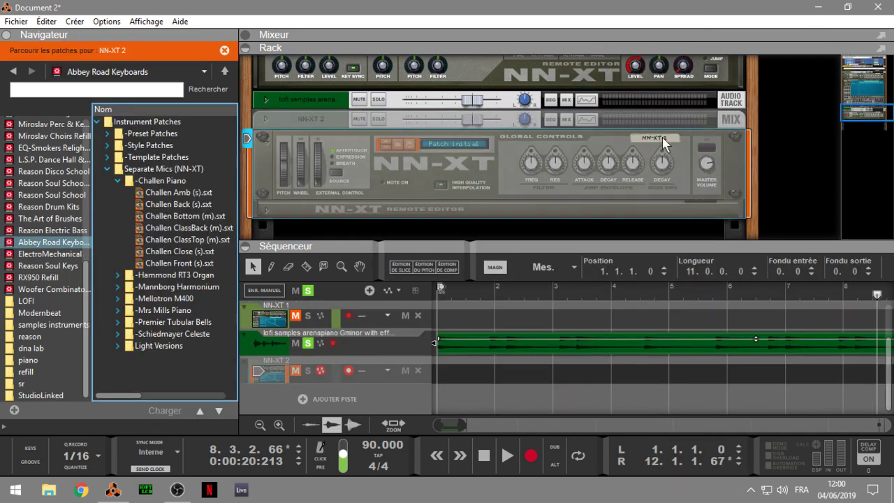
pyautogui.click(269, 207)
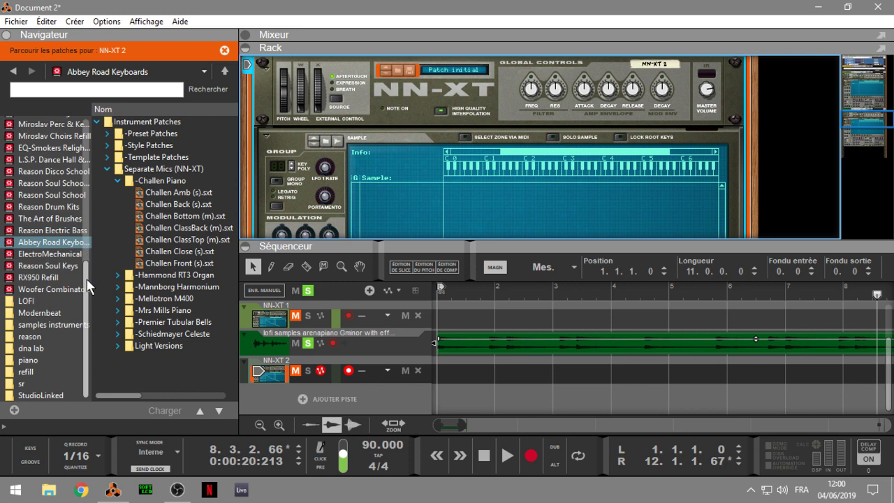
pyautogui.moveTo(84, 280); pyautogui.dragTo(81, 95)
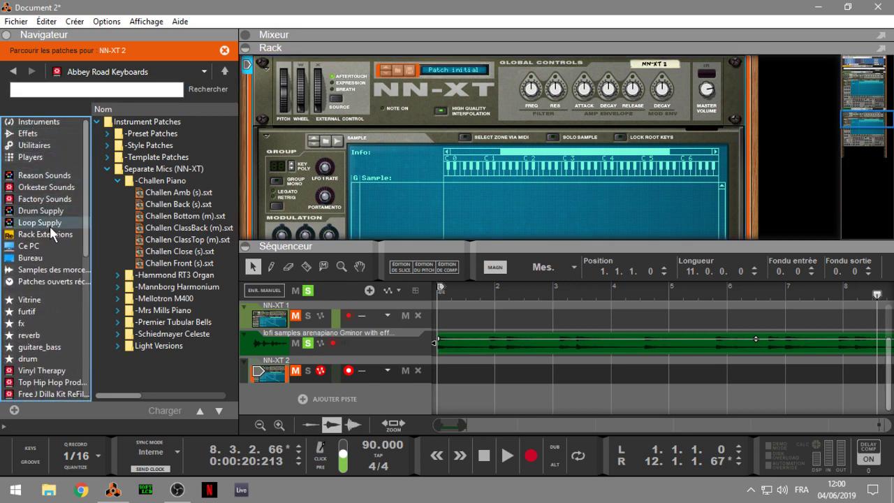
# - Find the bounced lofi piano REX loop among the song's unassigned samples and preview it
pyautogui.click(38, 271)
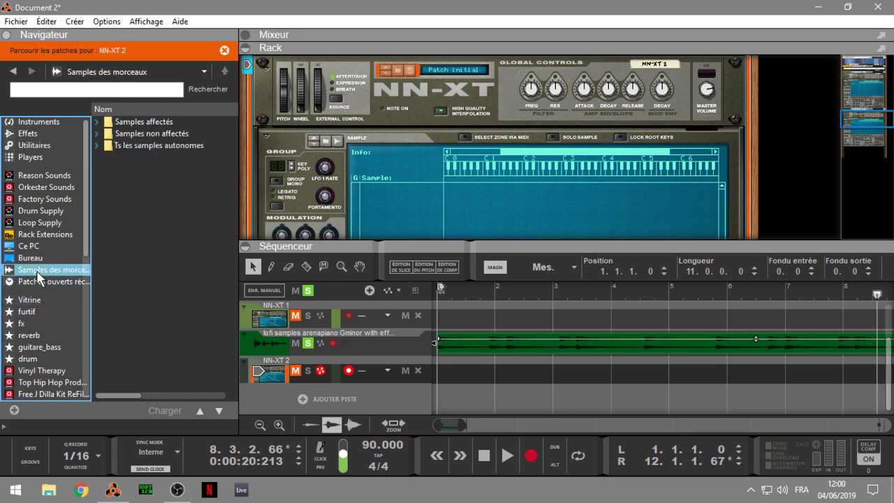
pyautogui.click(96, 125)
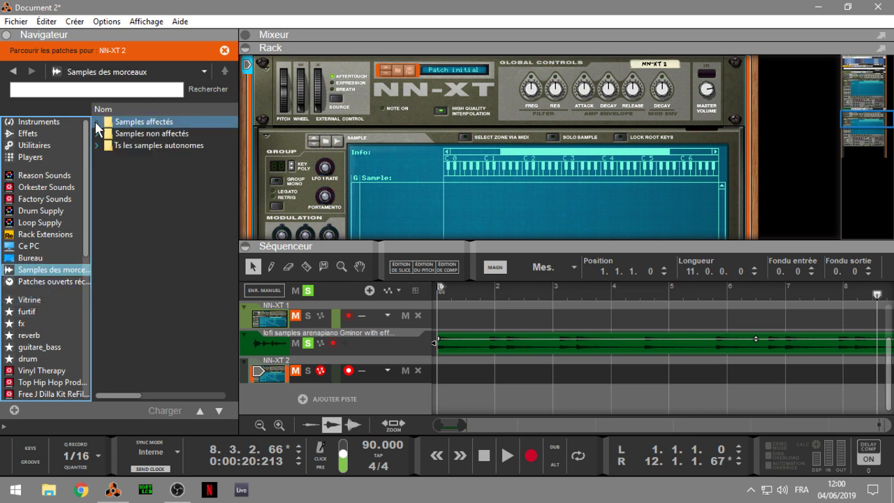
pyautogui.click(97, 133)
pyautogui.click(96, 134)
pyautogui.click(143, 146)
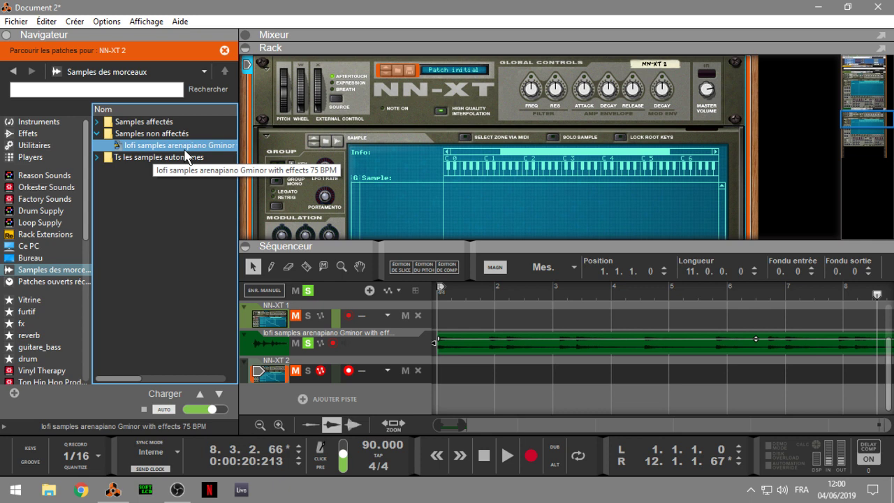
pyautogui.press('space')
pyautogui.press('Down')
pyautogui.press('Up')
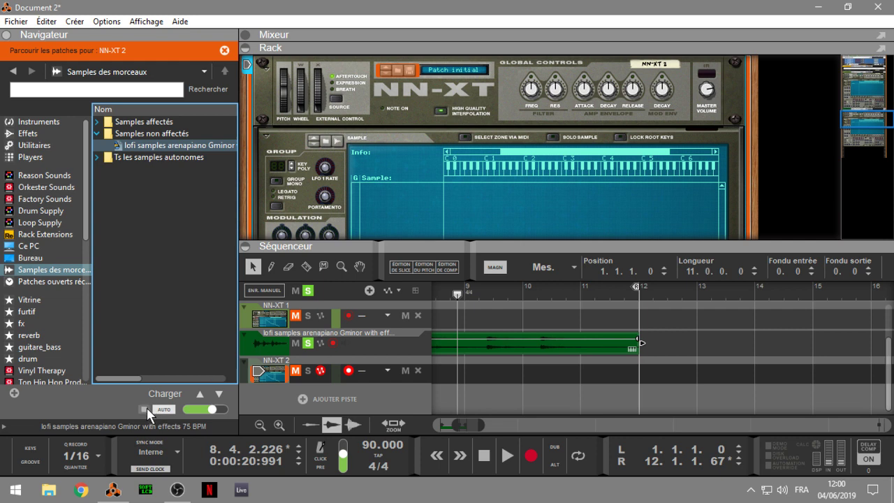
# - Delete the lofi piano audio track from the sequencer
pyautogui.click(268, 344)
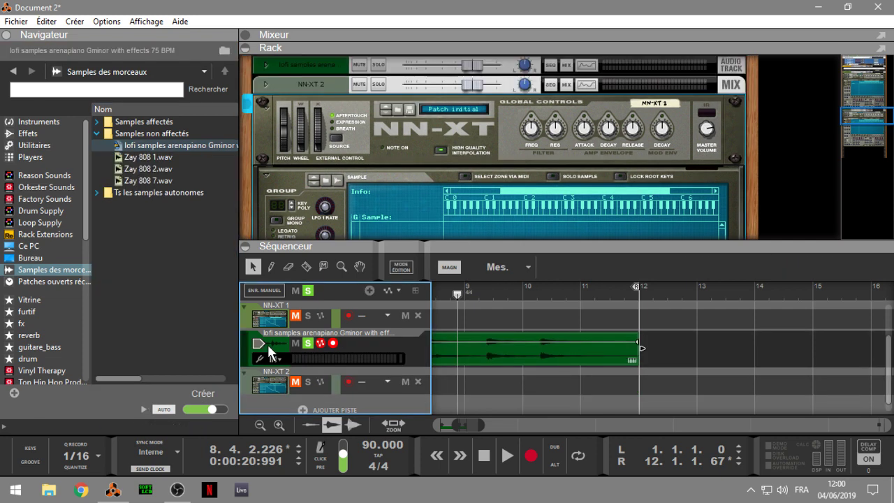
pyautogui.press('Delete')
pyautogui.press('Return')
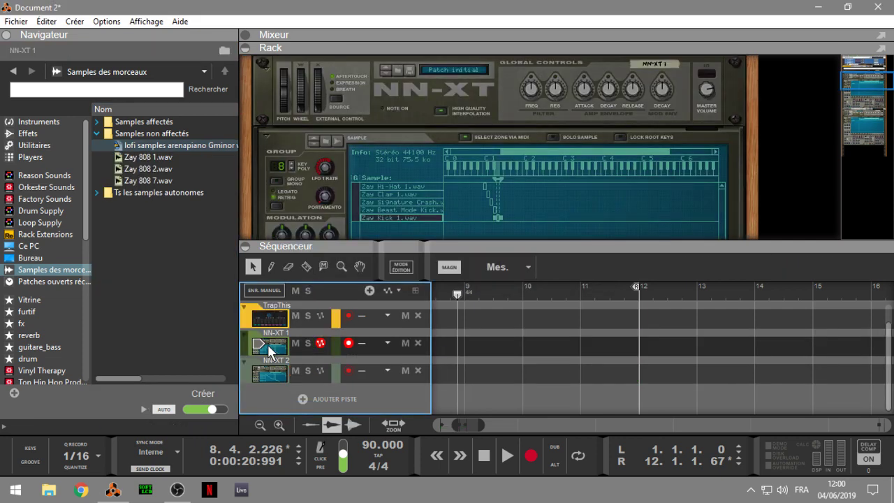
# - Make the NN-XT 2 track the active one and solo it
pyautogui.moveTo(873, 76); pyautogui.dragTo(875, 127)
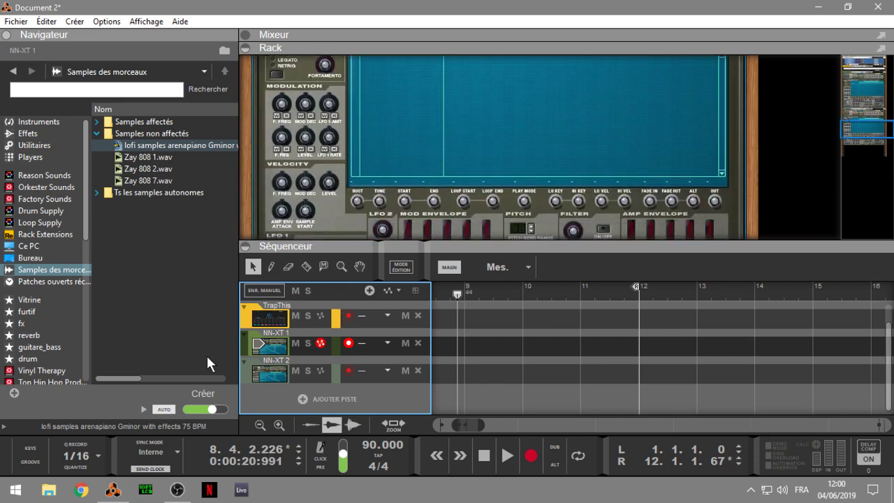
pyautogui.click(247, 371)
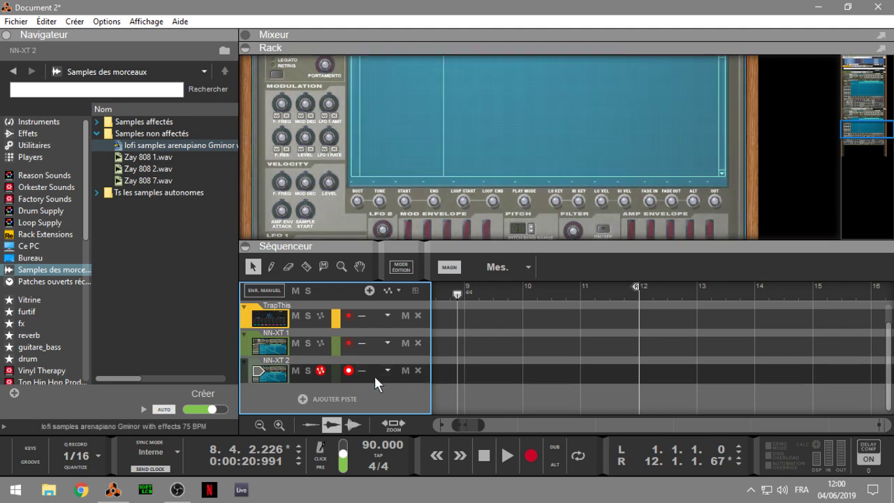
pyautogui.click(307, 370)
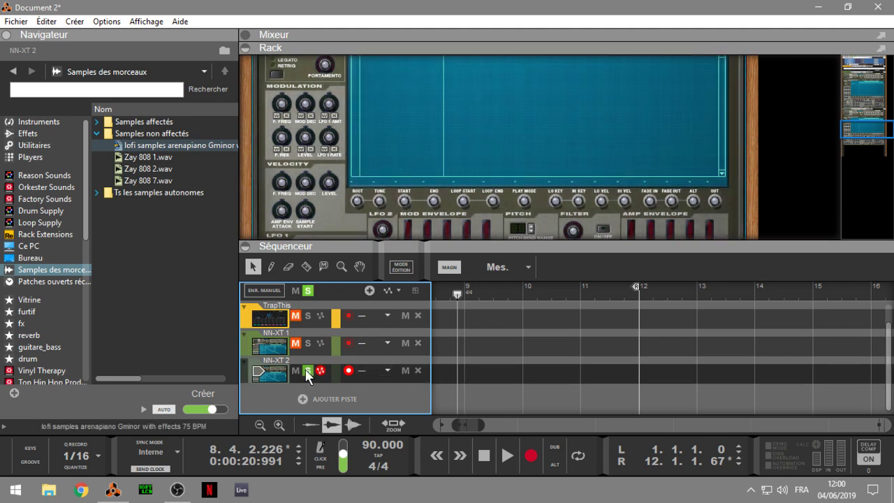
# - Load the lofi piano REX loop into NN-XT 2 and enable Select Zone via MIDI in its remote editor
pyautogui.click(155, 146)
pyautogui.moveTo(155, 147); pyautogui.dragTo(511, 107)
pyautogui.moveTo(885, 117)
pyautogui.mouseDown()
pyautogui.moveTo(876, 126)
pyautogui.moveTo(866, 110)
pyautogui.moveTo(870, 124)
pyautogui.mouseUp()
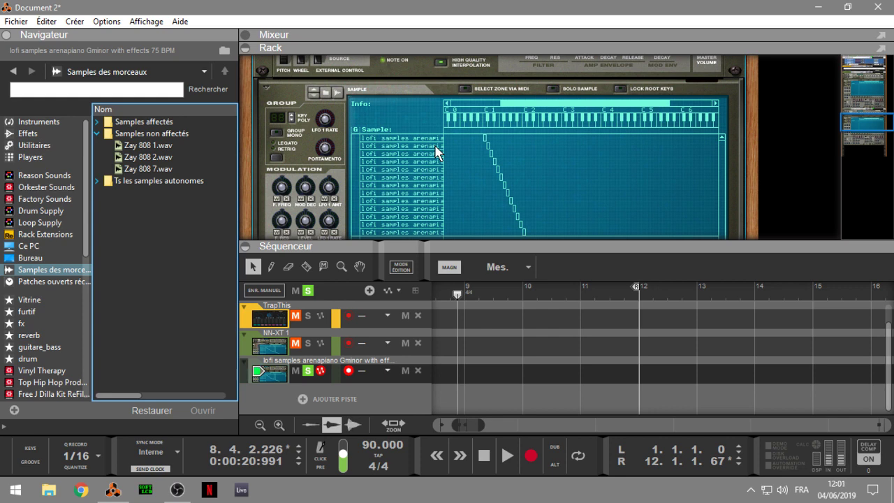
pyautogui.click(464, 88)
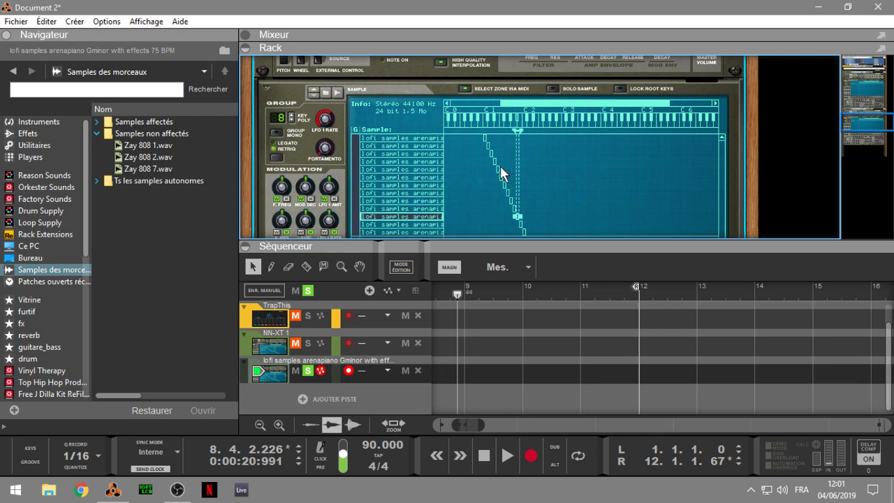
# - Open the G 1 piano slice for sample editing, trim its start to about 0.05 s and end to about 1.15 s, and preview it
pyautogui.click(244, 246)
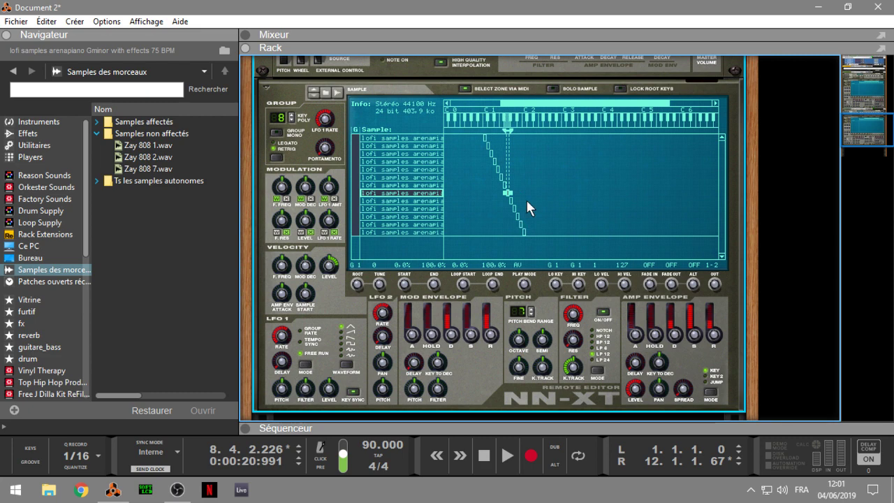
pyautogui.rightClick(509, 199)
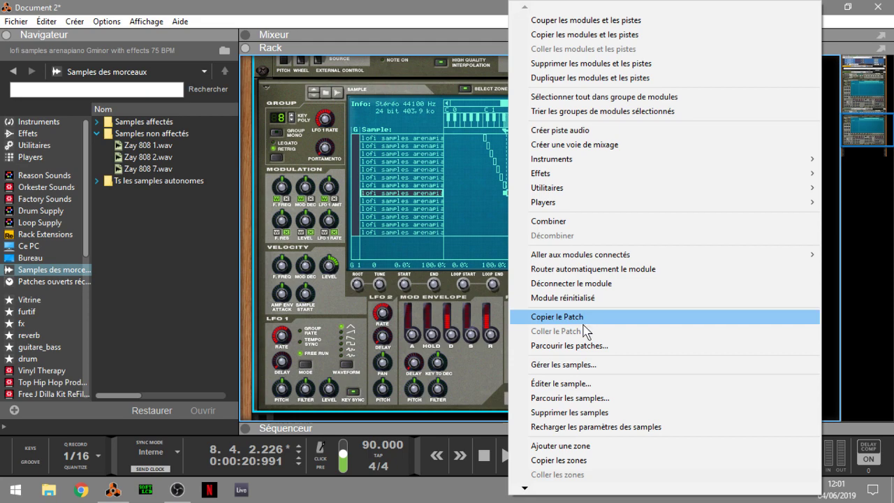
pyautogui.click(563, 383)
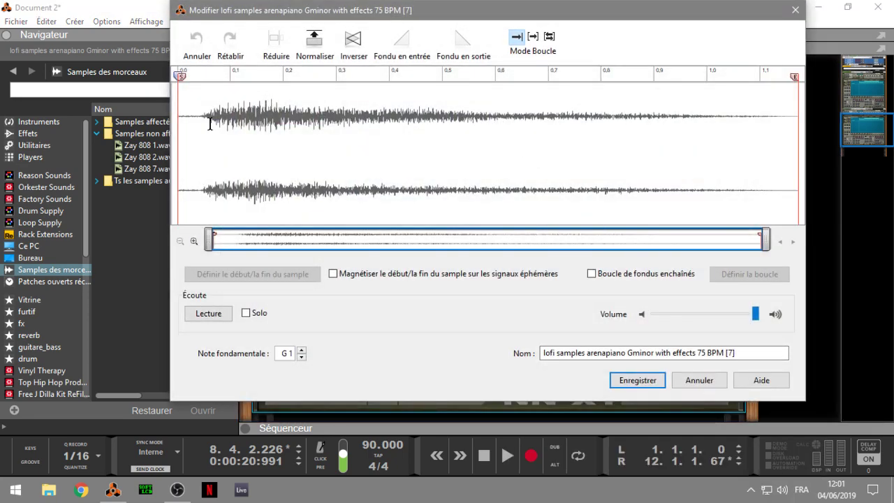
pyautogui.moveTo(182, 78); pyautogui.dragTo(204, 76)
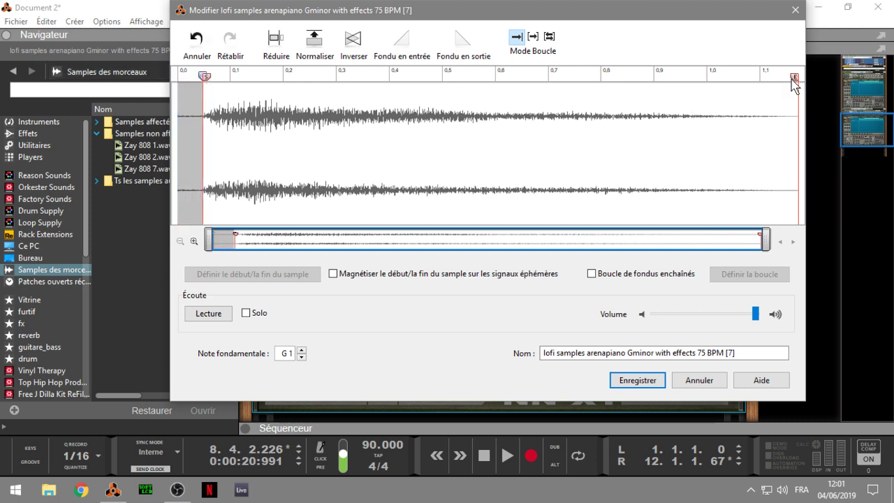
pyautogui.moveTo(793, 80); pyautogui.dragTo(783, 79)
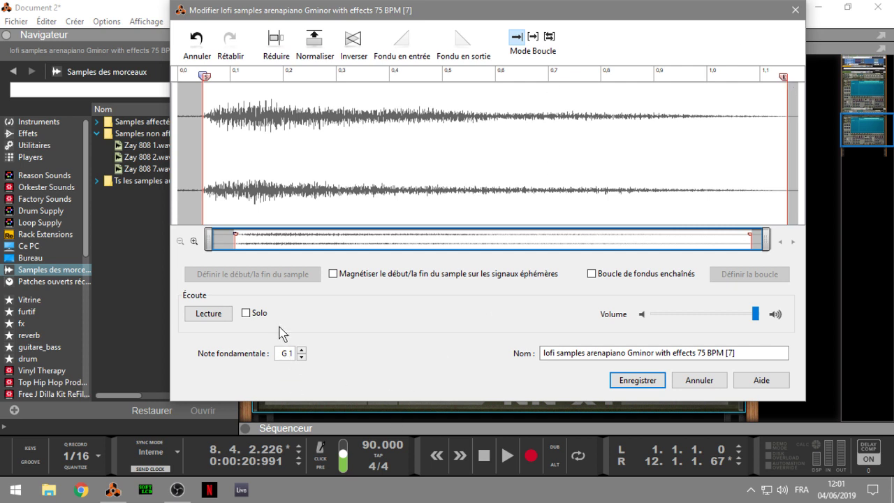
pyautogui.click(208, 313)
# - Reverse the G 1 slice, move its start to about 0.04 s, preview it and save the edited sample
pyautogui.click(353, 39)
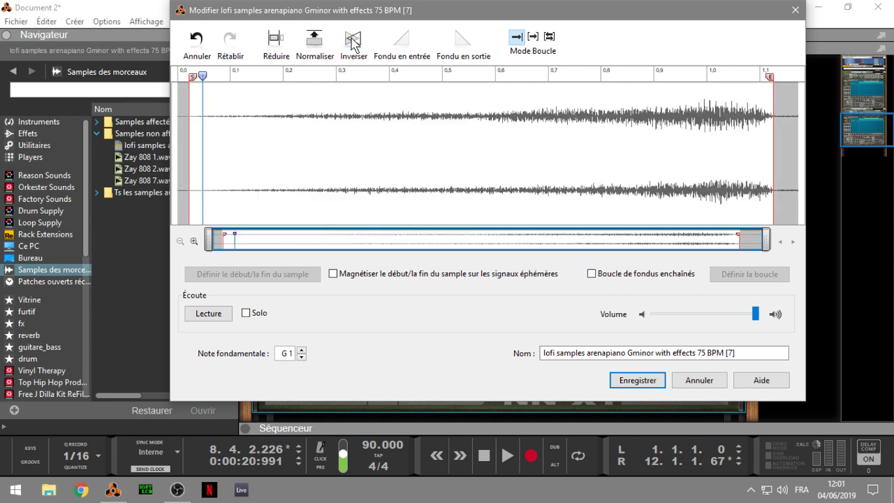
pyautogui.click(217, 314)
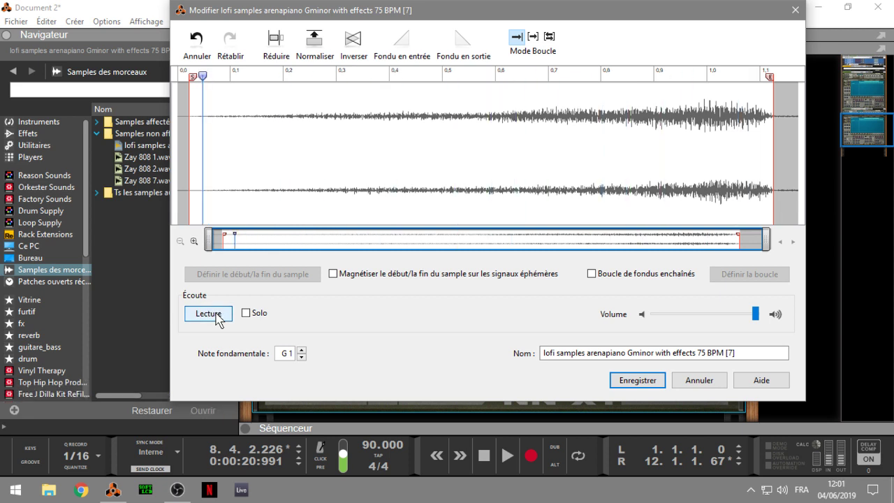
pyautogui.moveTo(195, 79); pyautogui.dragTo(205, 78)
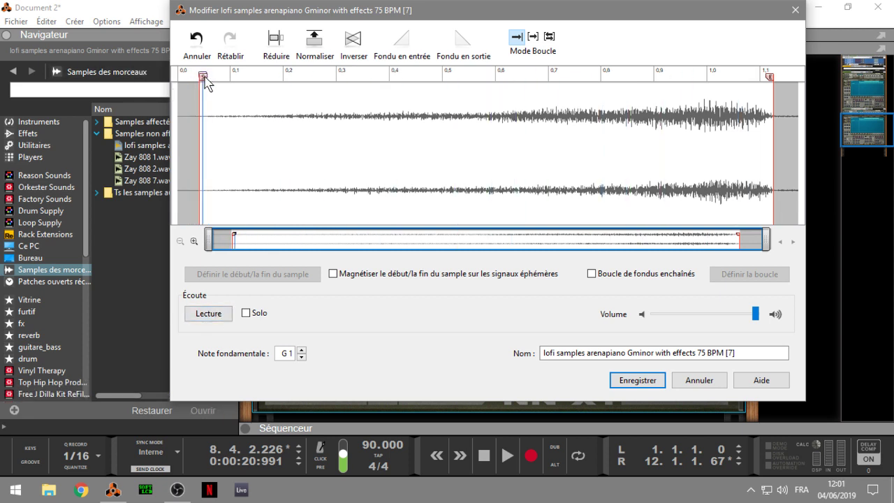
pyautogui.click(206, 316)
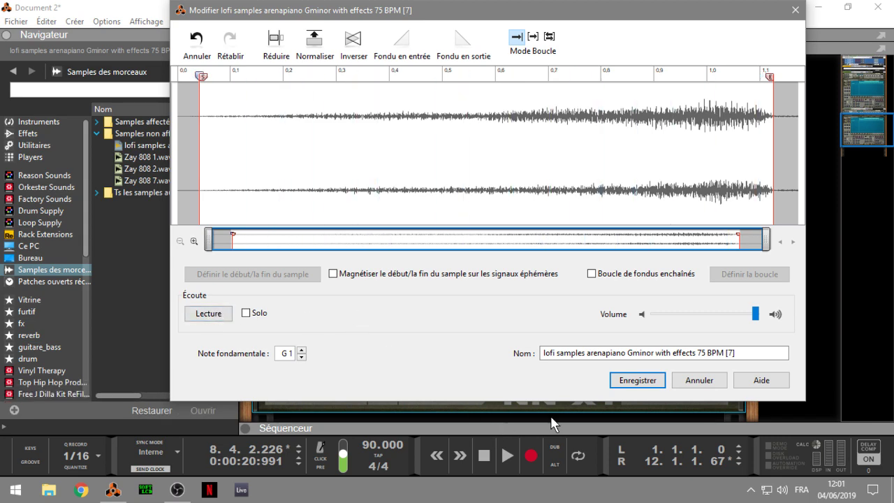
pyautogui.click(637, 383)
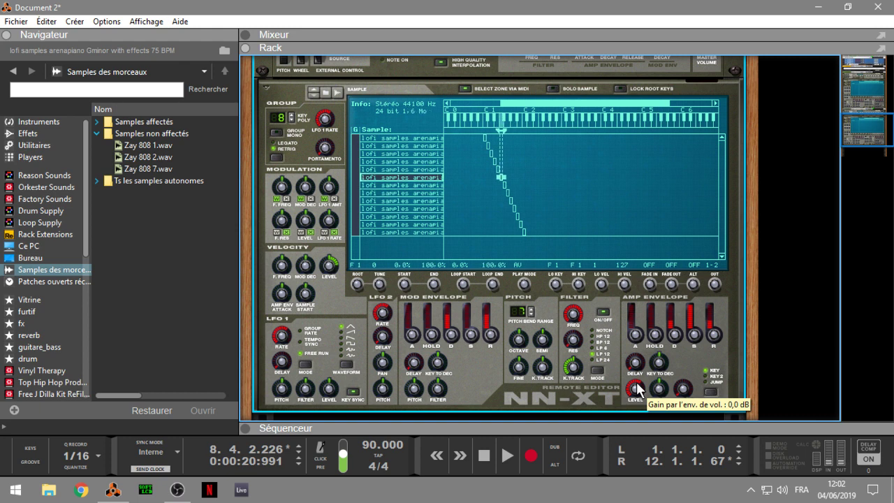
# - Turn off Bypass All on the TrapThis drum machine's player, clear all track solos and play the beat briefly
pyautogui.moveTo(863, 138); pyautogui.dragTo(863, 70)
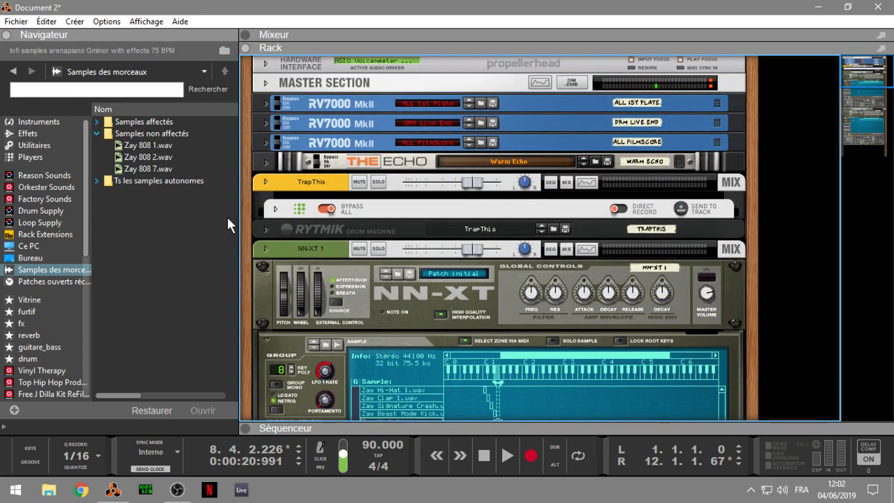
pyautogui.click(326, 208)
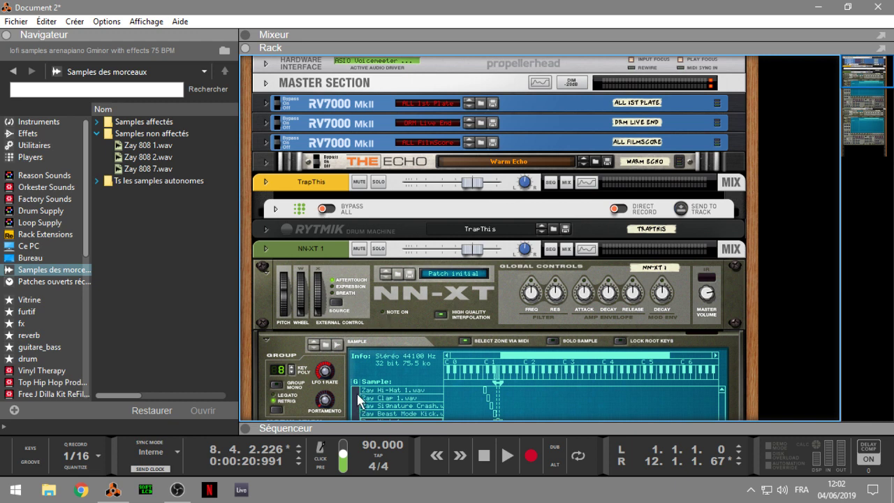
pyautogui.click(245, 427)
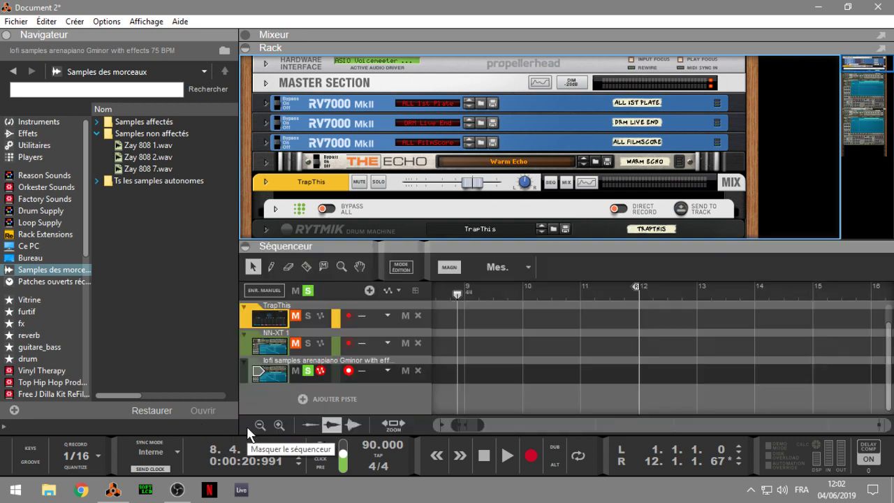
pyautogui.click(309, 291)
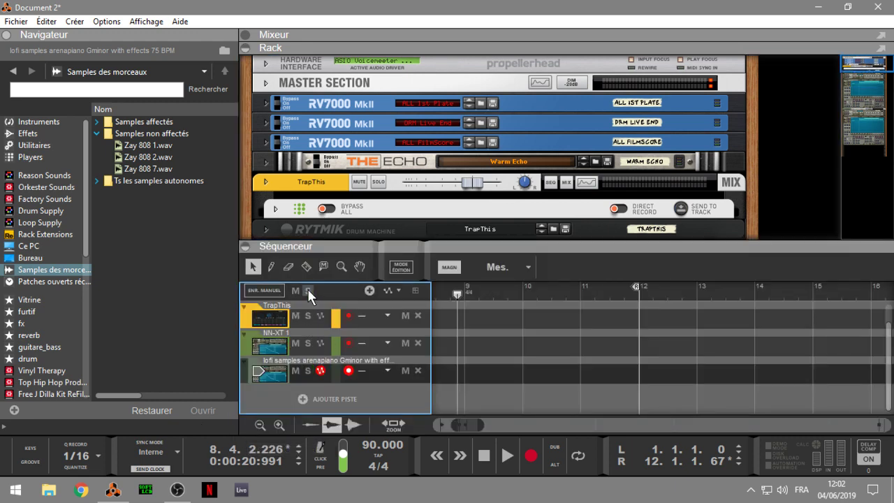
pyautogui.press('space')
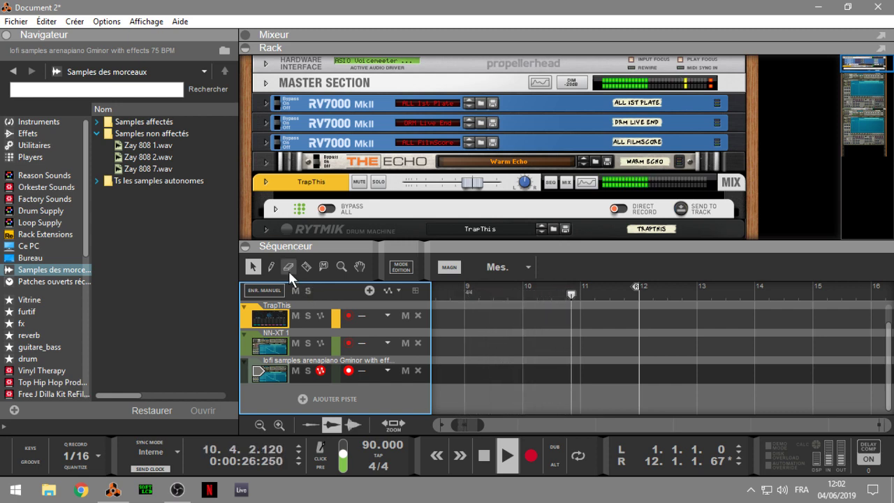
pyautogui.press('space')
# - Move the right locator to bar 5 and play the song from the start with the drum beat
pyautogui.moveTo(392, 423); pyautogui.dragTo(393, 433)
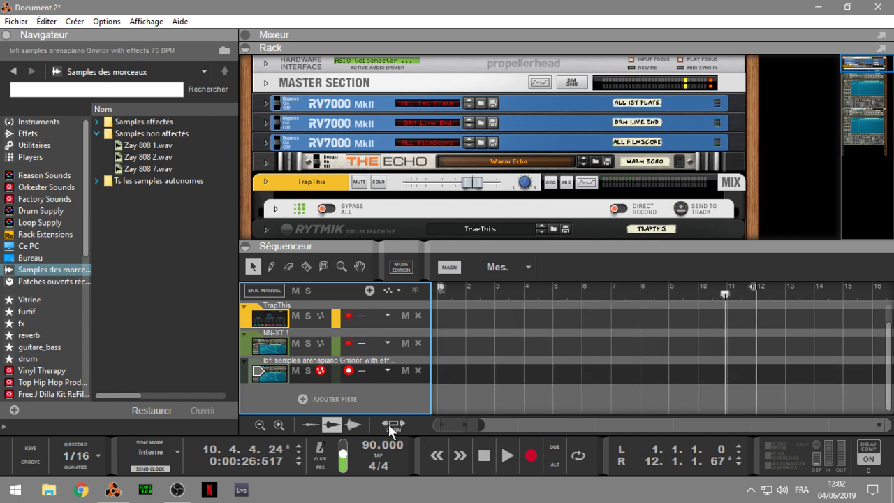
pyautogui.moveTo(748, 284); pyautogui.dragTo(557, 296)
pyautogui.press('KP_0')
pyautogui.press('space')
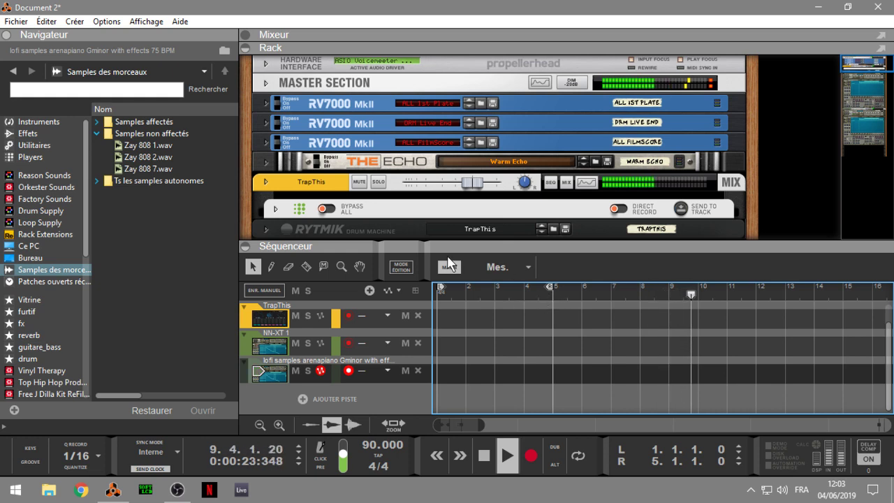
pyautogui.click(474, 459)
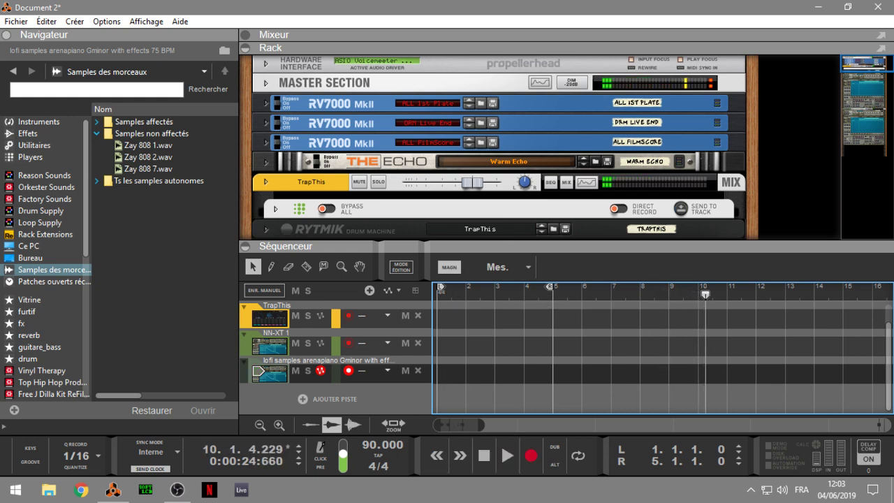
# - Try other play mode settings on the D 1 piano slice in the second NN-XT's remote editor
pyautogui.moveTo(860, 66); pyautogui.dragTo(860, 95)
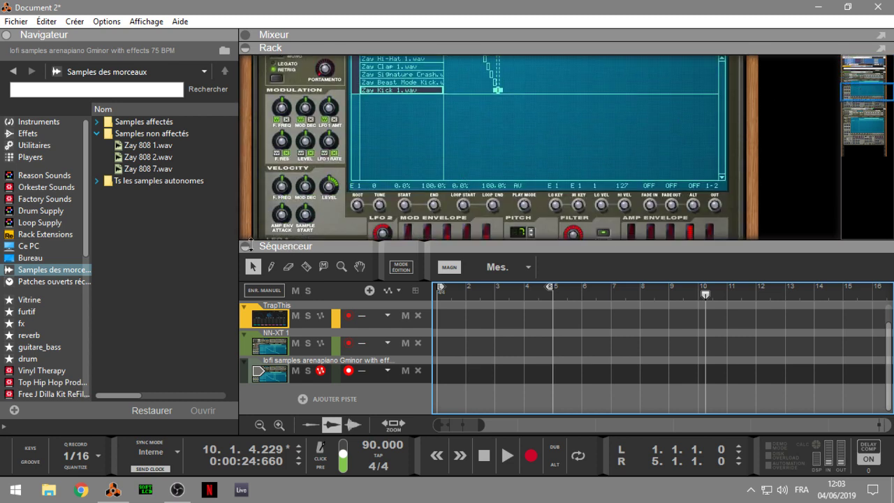
pyautogui.click(248, 245)
pyautogui.moveTo(864, 109); pyautogui.dragTo(864, 140)
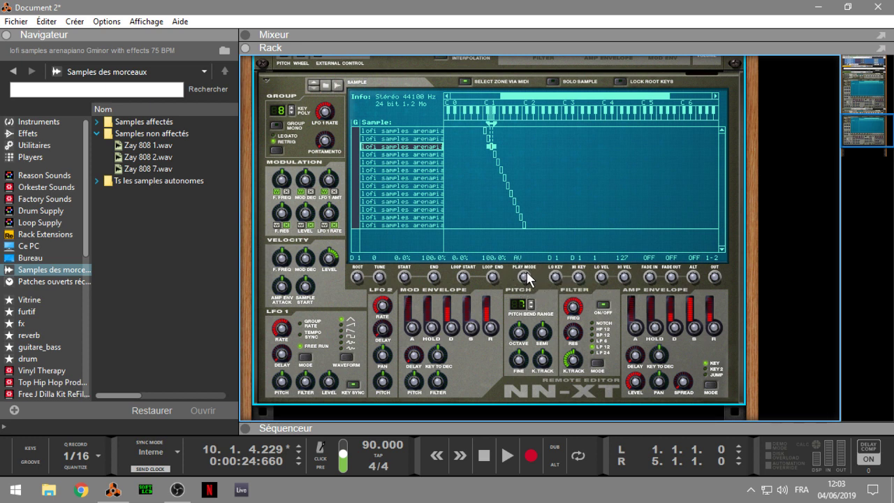
pyautogui.moveTo(527, 273); pyautogui.dragTo(532, 262)
pyautogui.moveTo(527, 280); pyautogui.dragTo(529, 317)
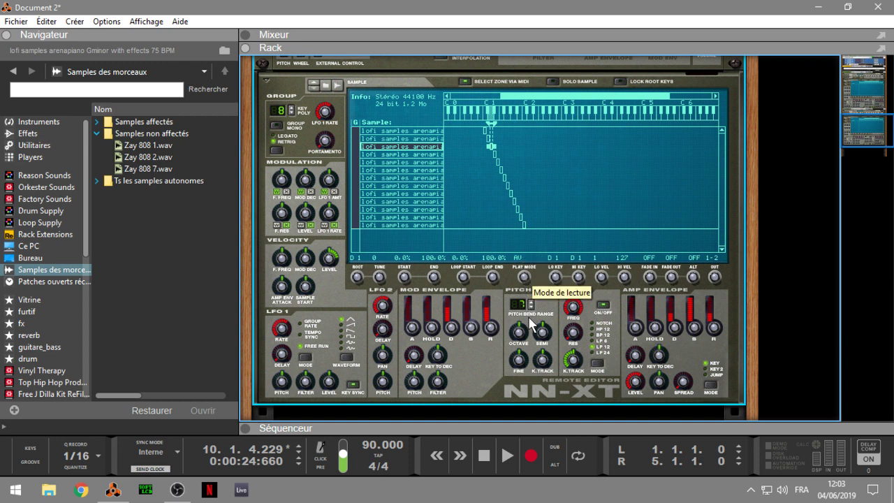
# - Give the D 1 slice's sample a forward-and-backward loop starting at about 1.1 s in the sample editor and save it
pyautogui.rightClick(490, 146)
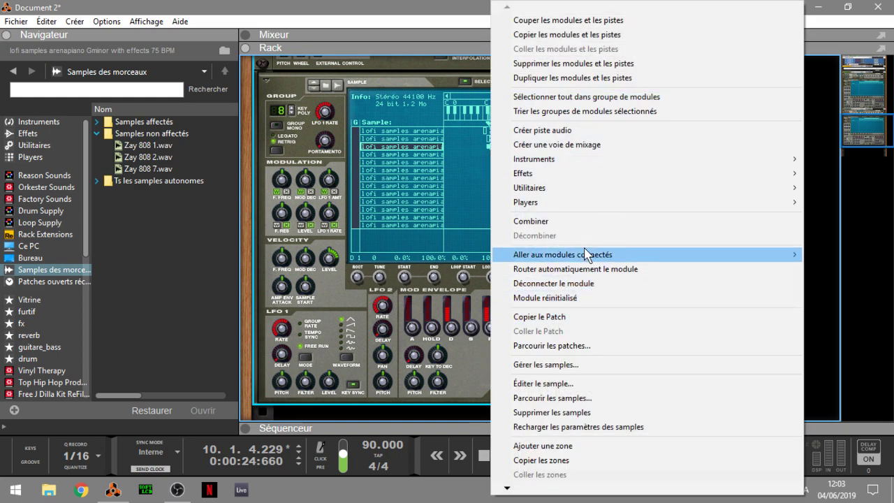
pyautogui.click(577, 385)
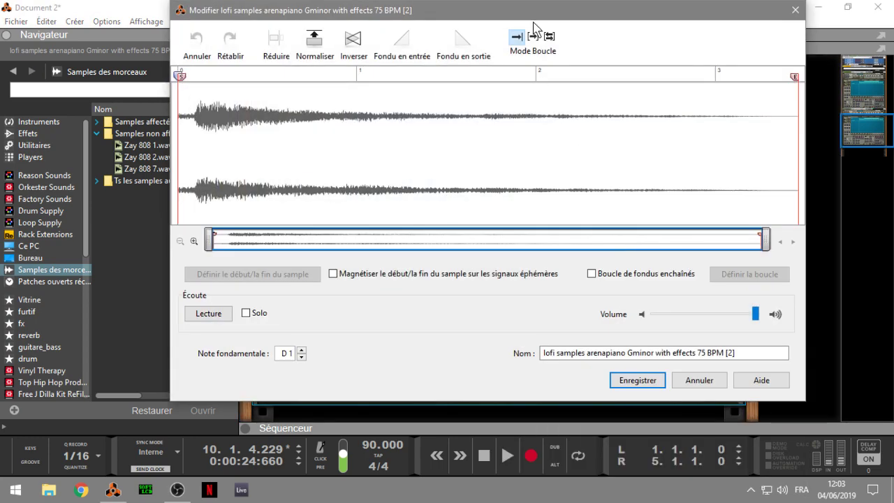
pyautogui.click(550, 39)
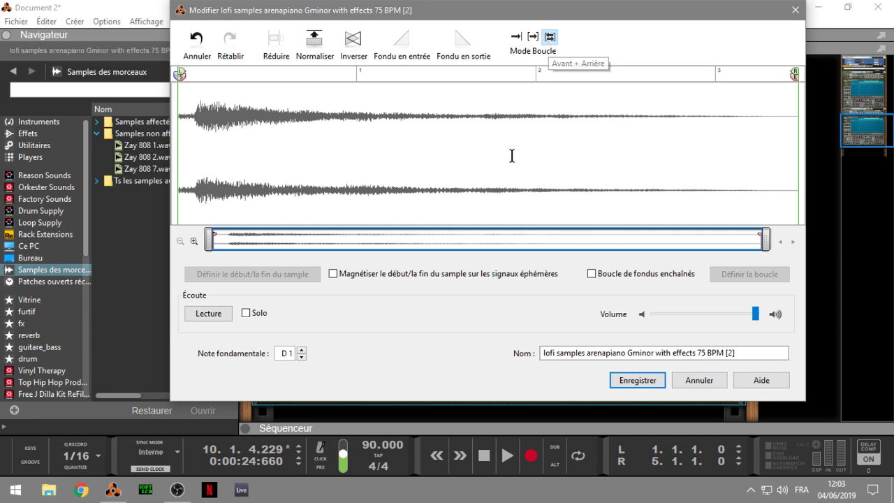
pyautogui.moveTo(184, 76); pyautogui.dragTo(388, 101)
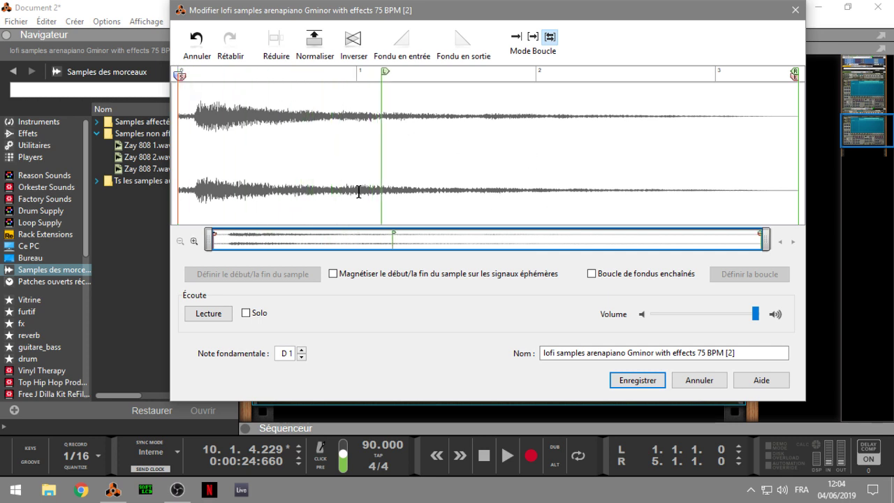
pyautogui.click(654, 383)
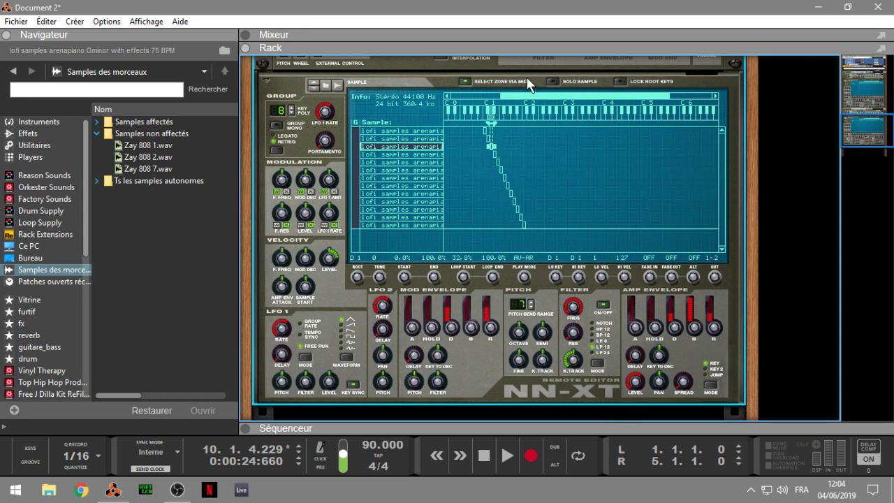
# - Select all the piano slices, raise their filter resonance and adjust the filter frequency
pyautogui.click(559, 199)
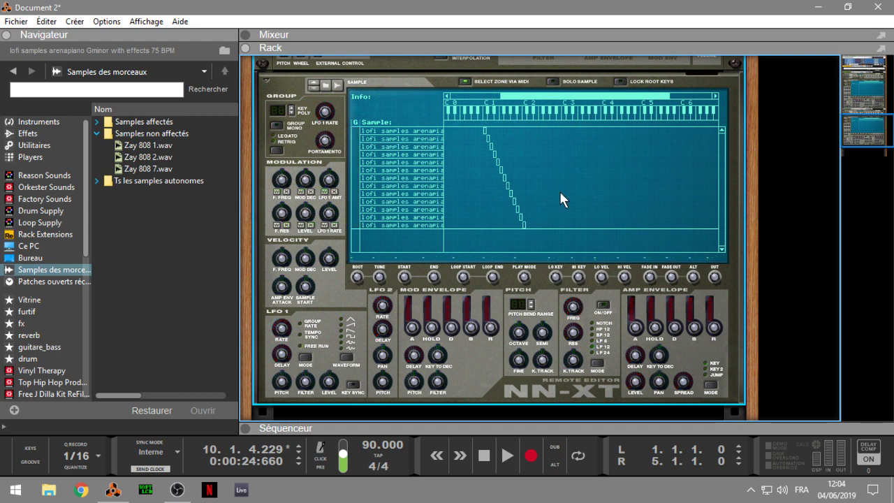
pyautogui.press('Down')
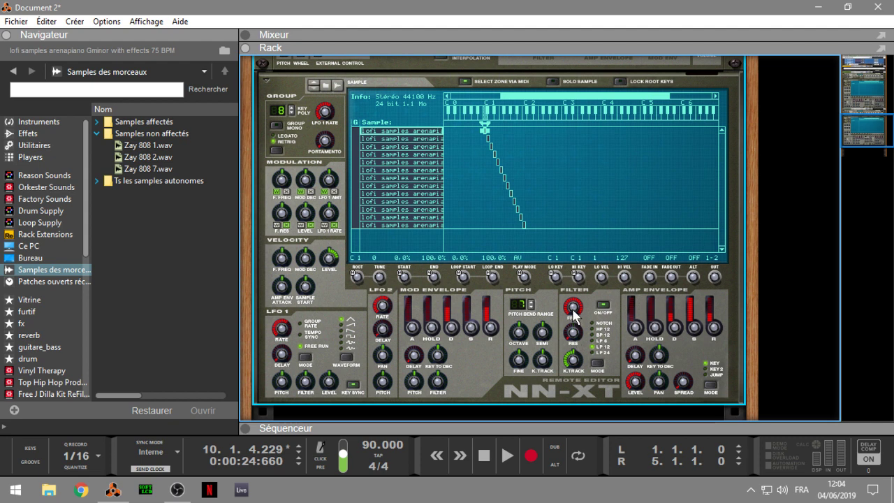
pyautogui.moveTo(572, 315)
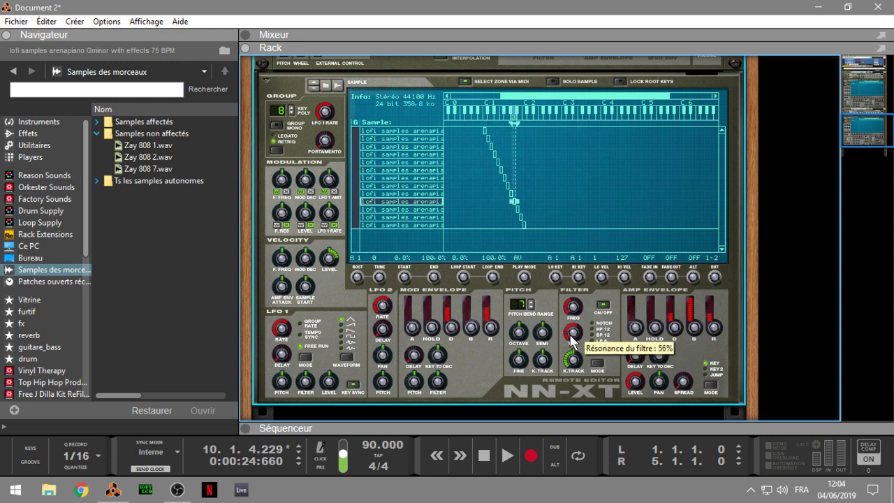
pyautogui.moveTo(571, 339); pyautogui.dragTo(573, 317)
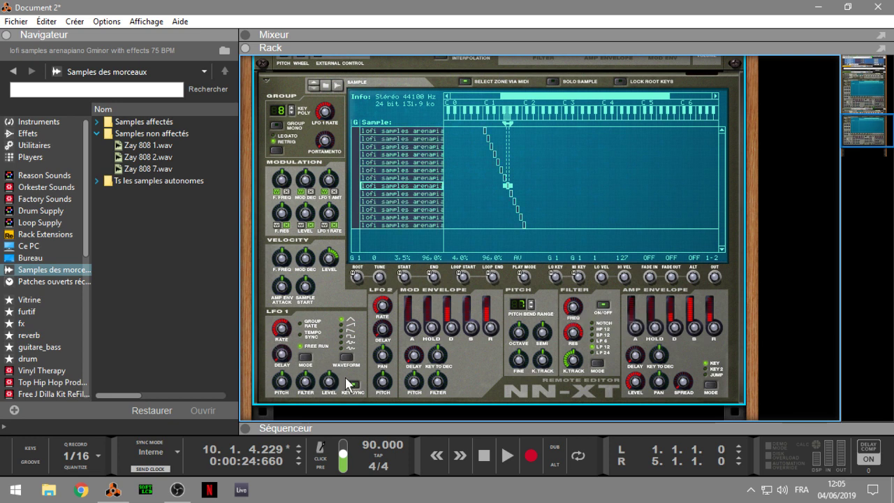
pyautogui.moveTo(572, 313); pyautogui.dragTo(569, 287)
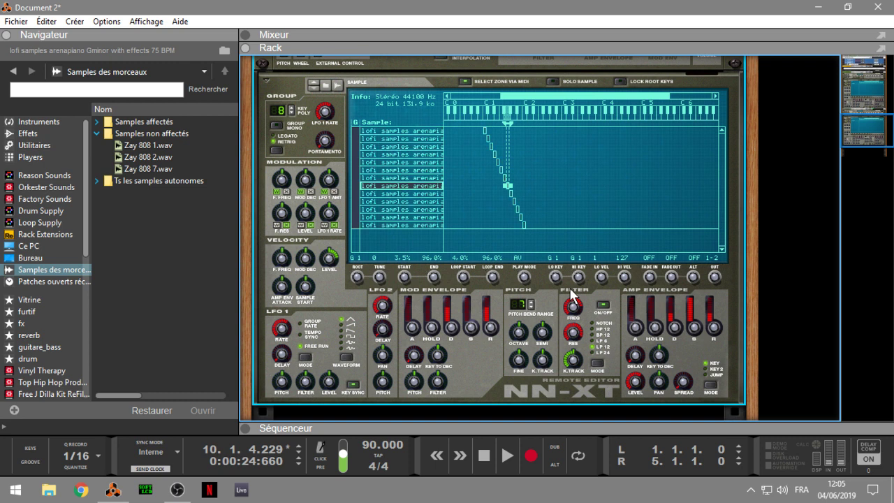
# - Set LFO 1 to tempo sync and raise its filter modulation amount for the piano slices
pyautogui.press('Up')
pyautogui.press('Up')
pyautogui.press('Up')
pyautogui.press('Up')
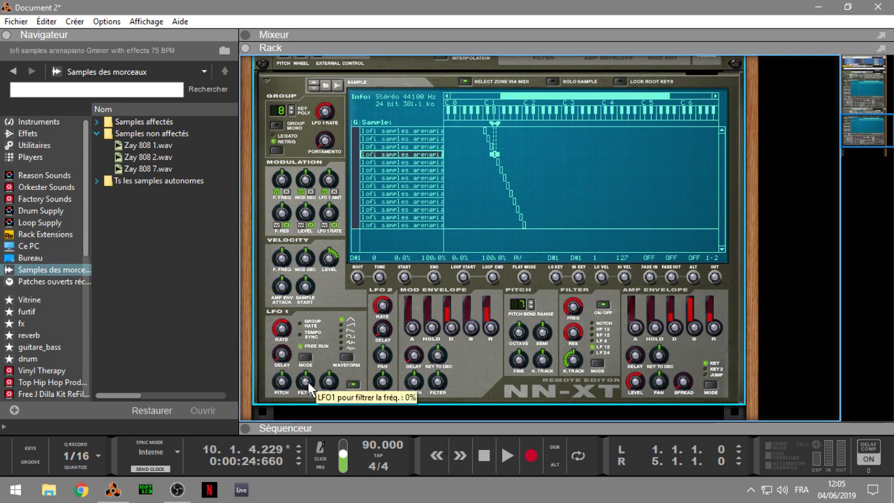
pyautogui.moveTo(310, 388); pyautogui.dragTo(306, 375)
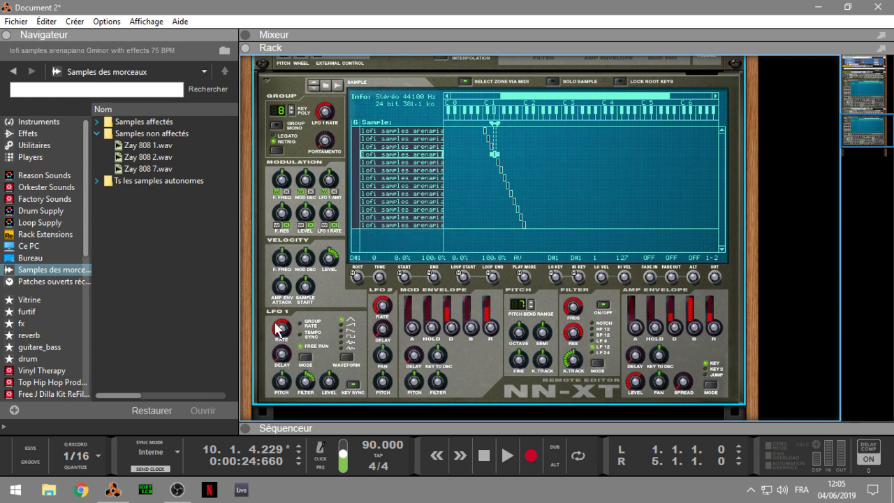
pyautogui.click(305, 359)
pyautogui.moveTo(305, 382); pyautogui.dragTo(293, 337)
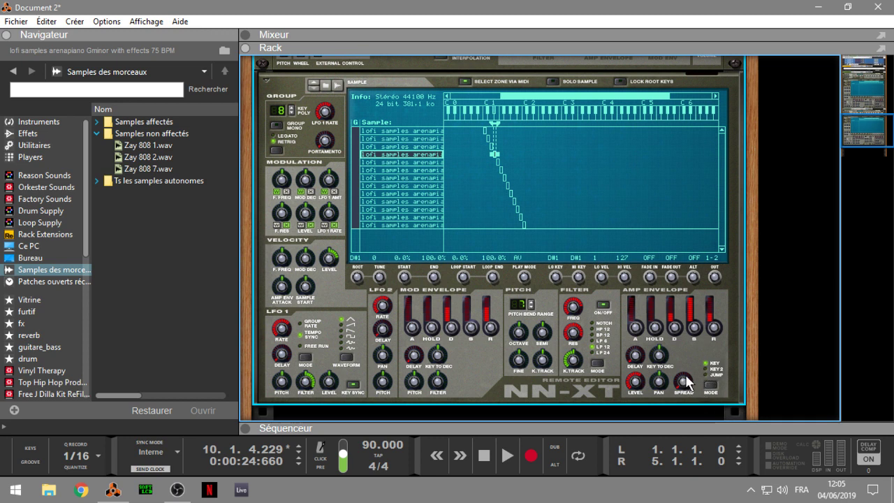
# - Try raising the amp envelope spread on the D#1 slice alone with Jump mode, and compare the C 1 to D 1 slices
pyautogui.moveTo(683, 386); pyautogui.dragTo(672, 331)
pyautogui.click(710, 385)
pyautogui.click(710, 384)
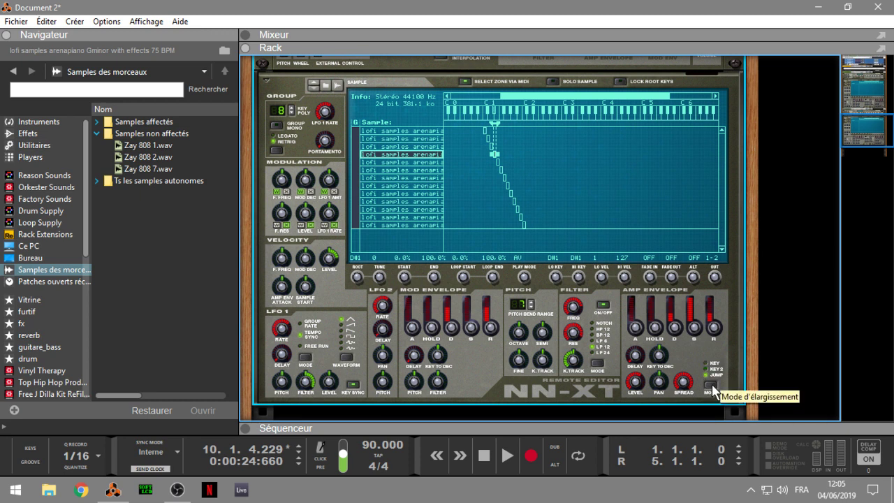
pyautogui.press('Up')
pyautogui.press('Up')
pyautogui.press('Up')
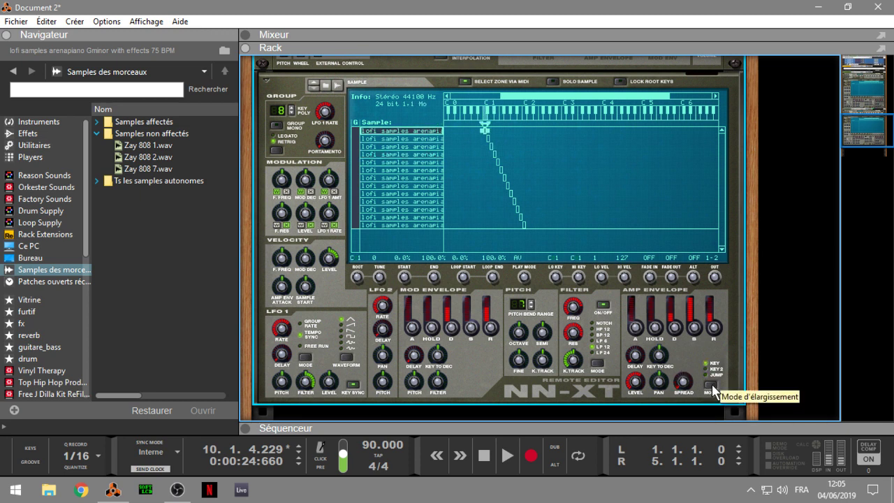
pyautogui.press('Down')
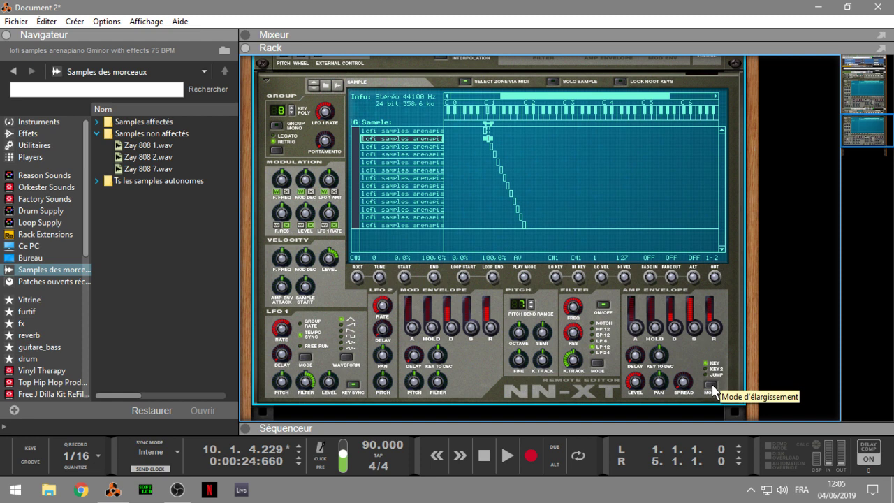
pyautogui.press('Down')
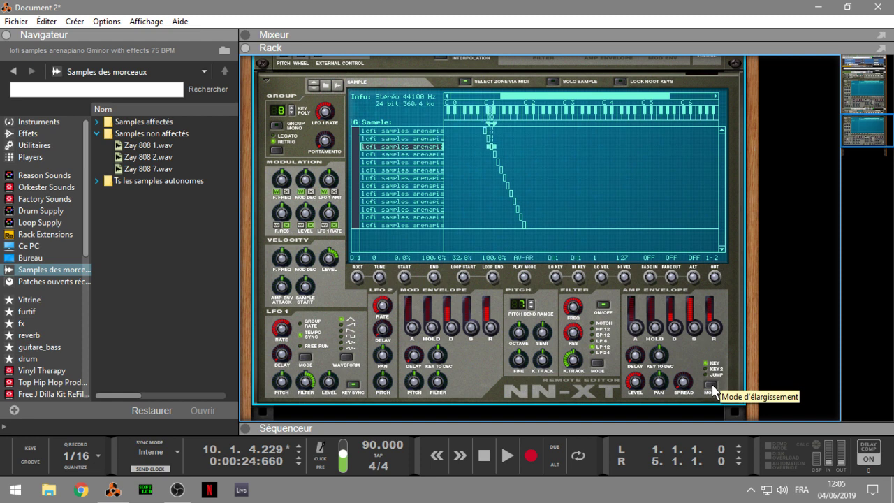
# - Select all the piano slices, raise their amp envelope spread and set the spread mode to Jump
pyautogui.click(628, 223)
pyautogui.press('Down')
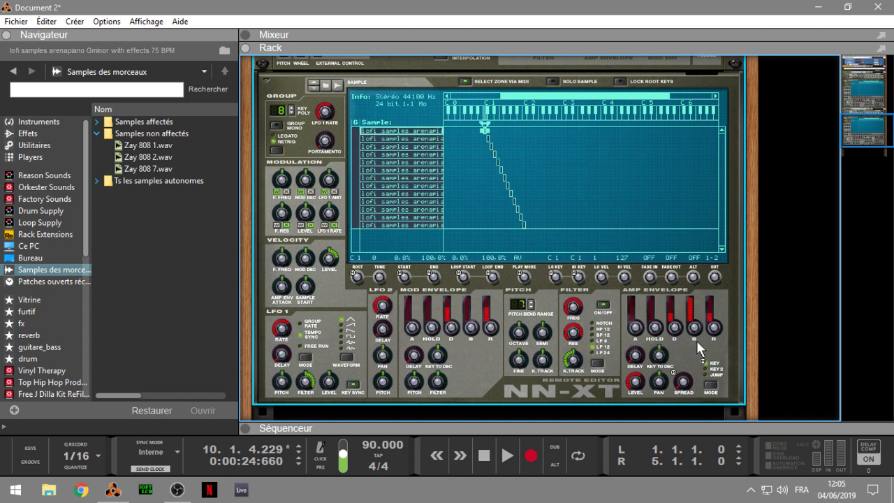
pyautogui.moveTo(687, 388); pyautogui.dragTo(687, 307)
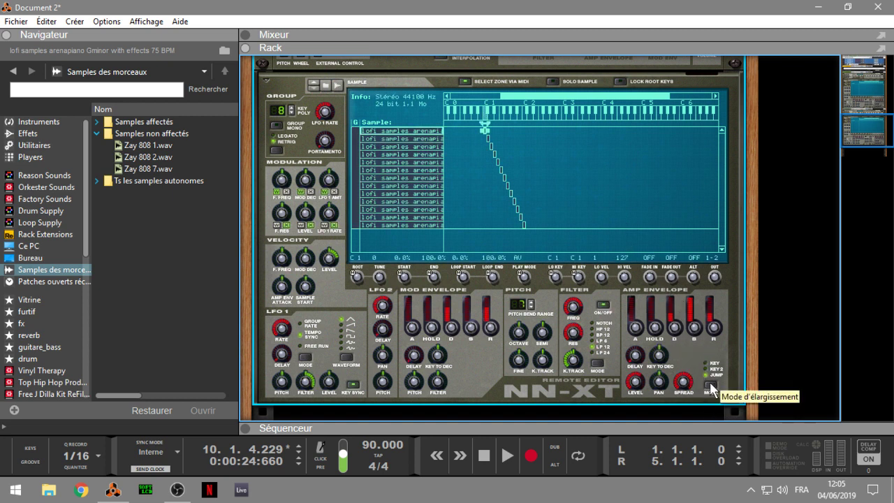
# - Step through the piano slices between C 1 and A 1 to check the filter, LFO and spread settings
pyautogui.press('Down')
pyautogui.press('Down')
pyautogui.press('Down')
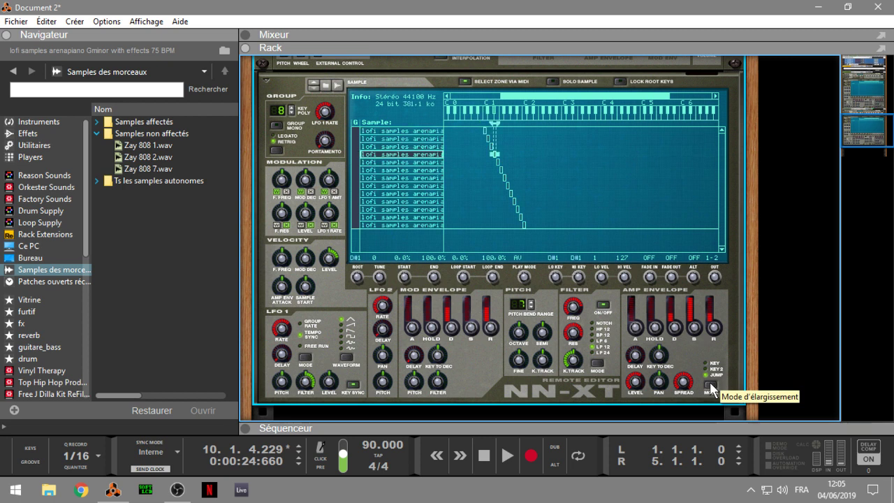
pyautogui.press('Up')
pyautogui.press('Up')
pyautogui.press('Up')
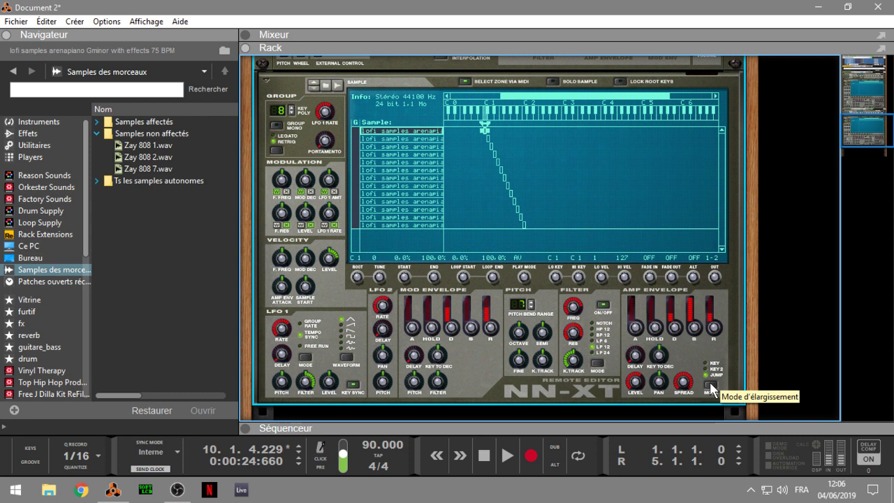
pyautogui.press('Down')
pyautogui.press('Down')
pyautogui.press('Down')
pyautogui.press('Down')
pyautogui.press('Down')
pyautogui.press('Down')
pyautogui.press('Down')
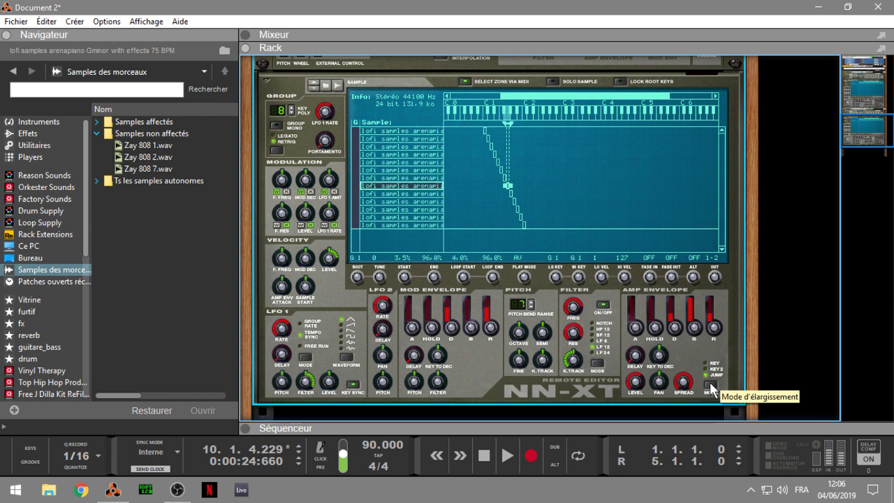
pyautogui.press('Down')
pyautogui.press('Down')
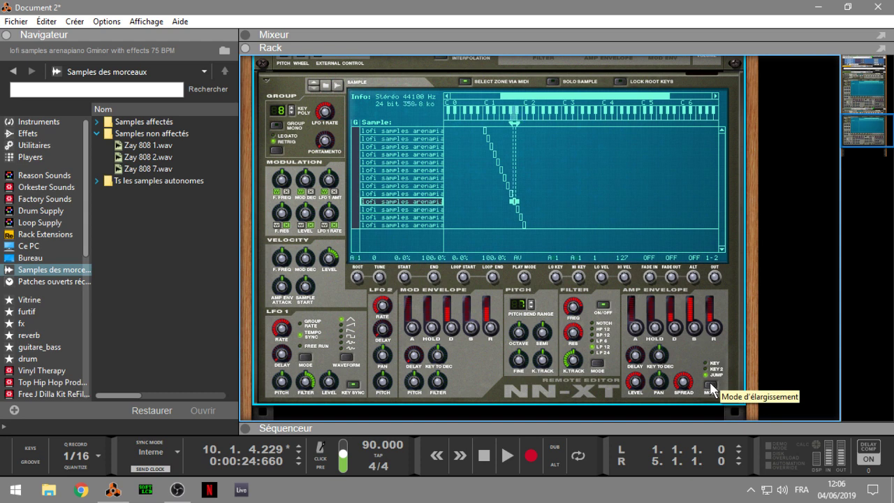
pyautogui.press('Up')
pyautogui.press('Up')
pyautogui.press('Up')
pyautogui.press('Up')
pyautogui.press('Up')
pyautogui.press('Up')
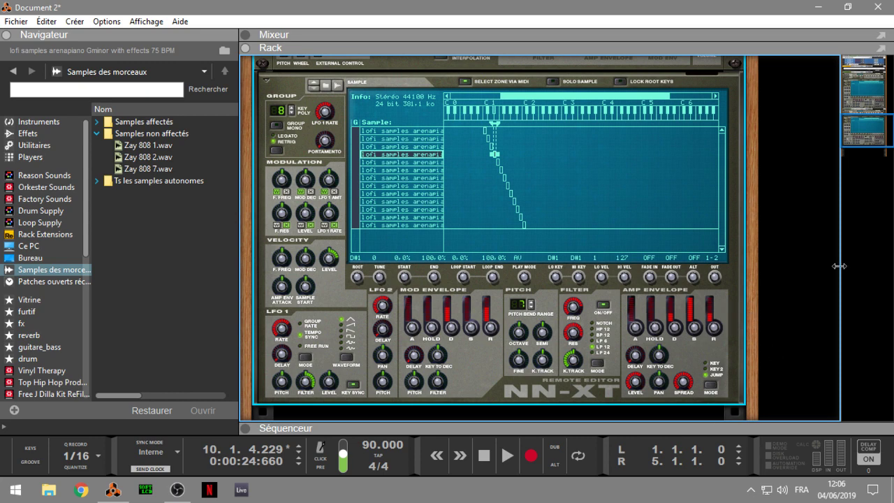
# - Check the sequencer tracks and examine the second NN-XT's audio outputs on the back of the rack
pyautogui.moveTo(860, 130)
pyautogui.mouseDown()
pyautogui.moveTo(851, 109)
pyautogui.moveTo(856, 147)
pyautogui.moveTo(855, 127)
pyautogui.mouseUp()
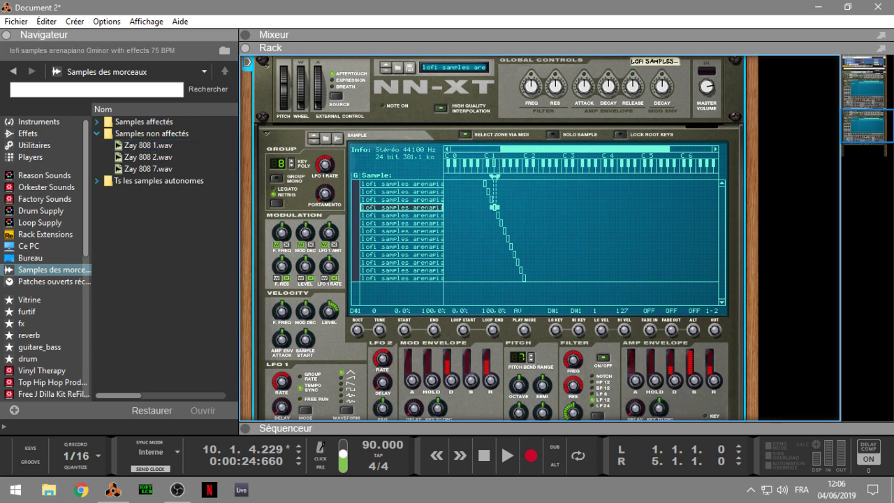
pyautogui.click(245, 427)
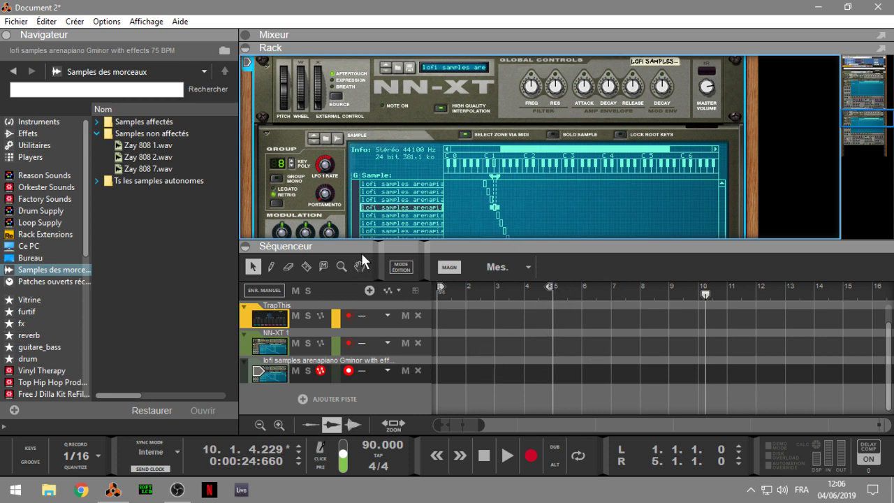
pyautogui.click(245, 246)
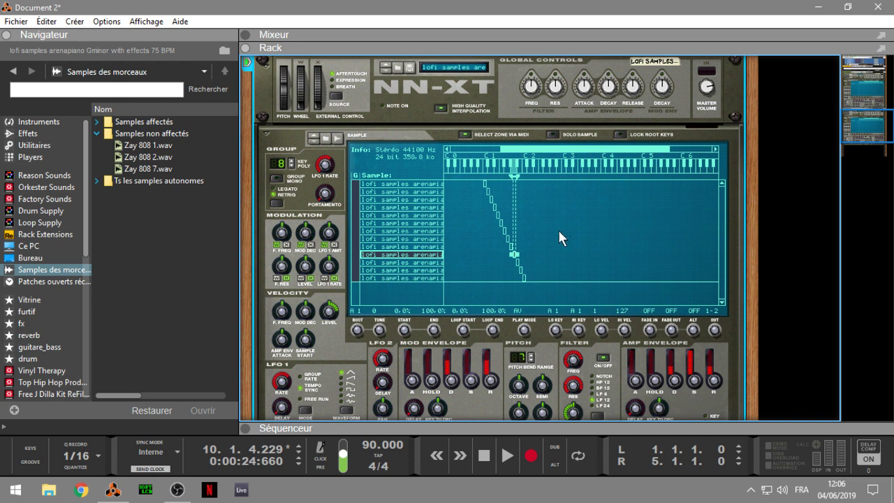
pyautogui.press('Tab')
pyautogui.moveTo(858, 128); pyautogui.dragTo(852, 114)
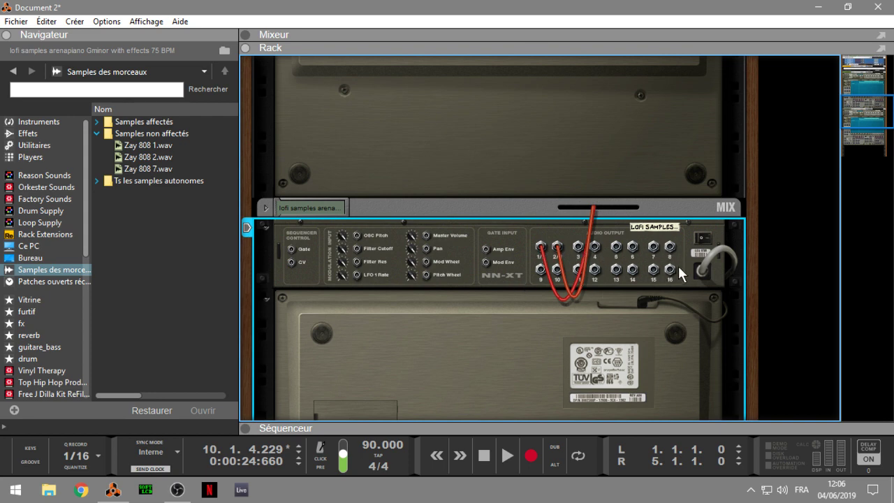
pyautogui.press('Tab')
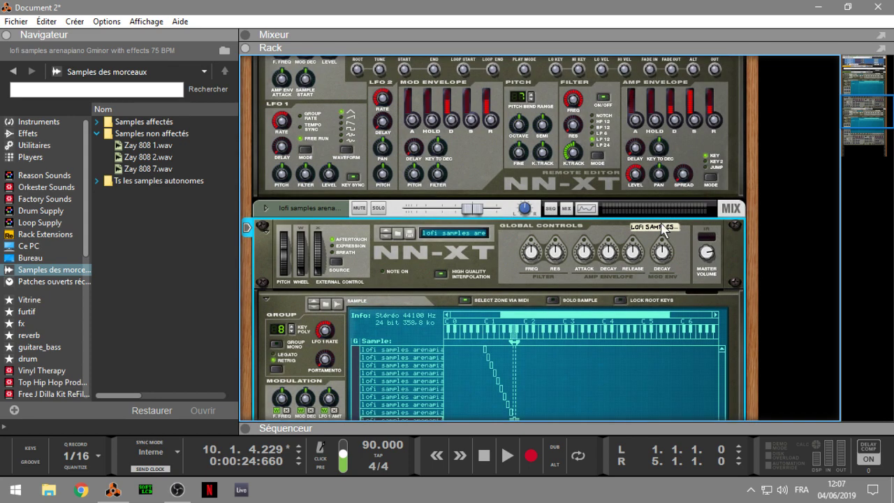
# - Select the C 1 piano slice and try changing its output pair in the second NN-XT
pyautogui.scroll(-5, 465, 146)
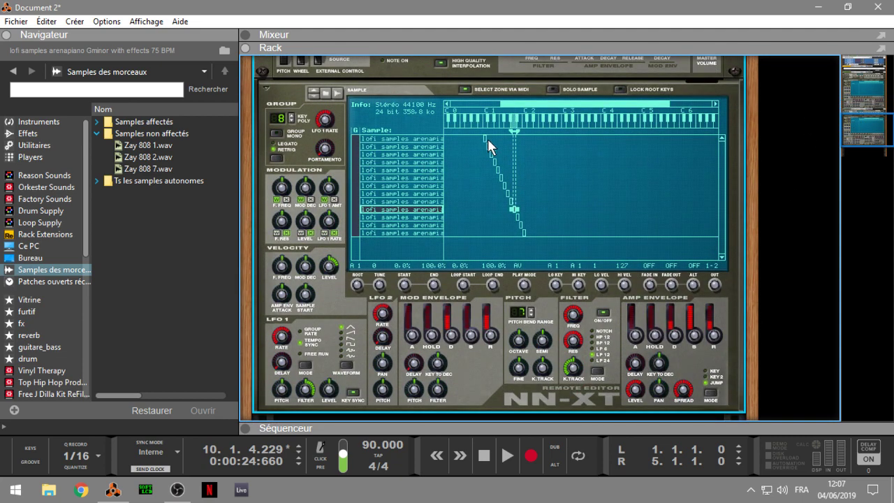
pyautogui.click(485, 138)
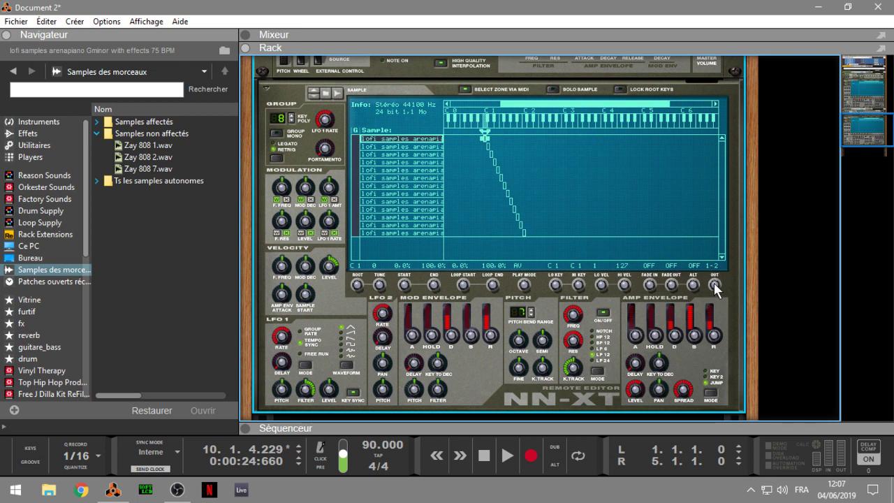
pyautogui.moveTo(714, 285)
pyautogui.mouseDown()
pyautogui.moveTo(715, 261)
pyautogui.moveTo(710, 301)
pyautogui.mouseUp()
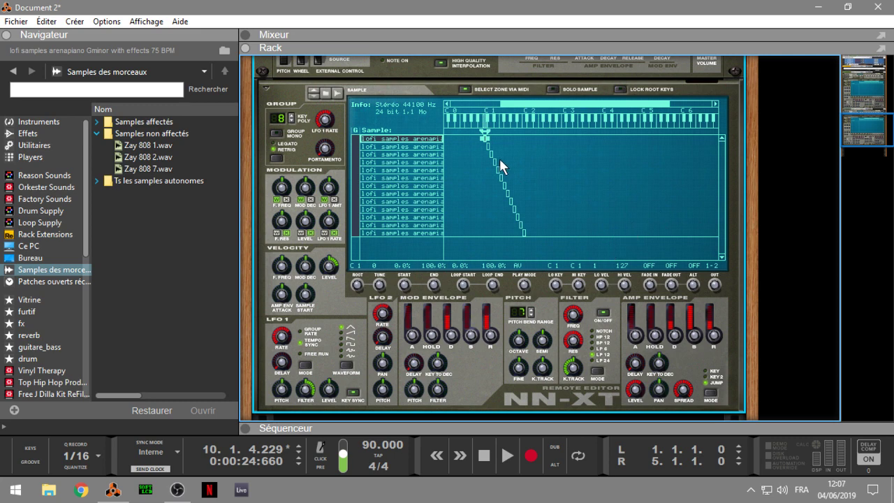
# - Return to the first NN-XT's drum patch and select the Zay Hi-Hat 1.wav zone
pyautogui.click(872, 99)
pyautogui.moveTo(872, 100); pyautogui.dragTo(872, 78)
pyautogui.click(399, 119)
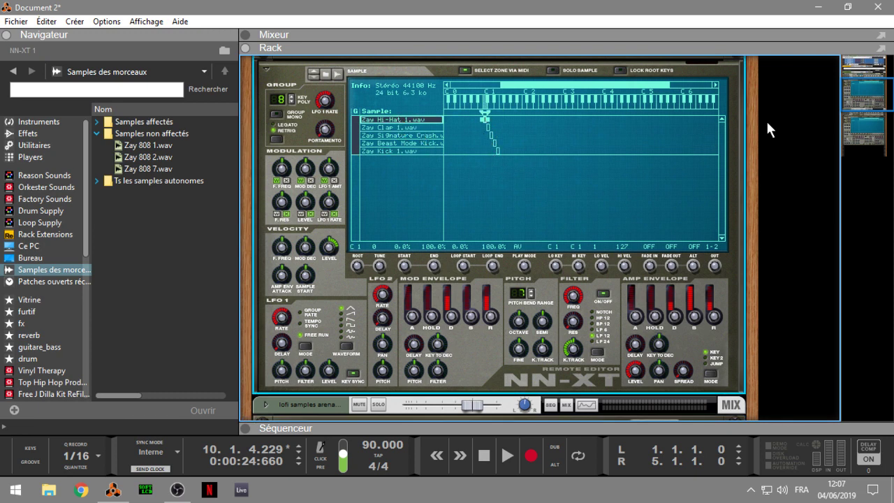
pyautogui.scroll(-6, 731, 147)
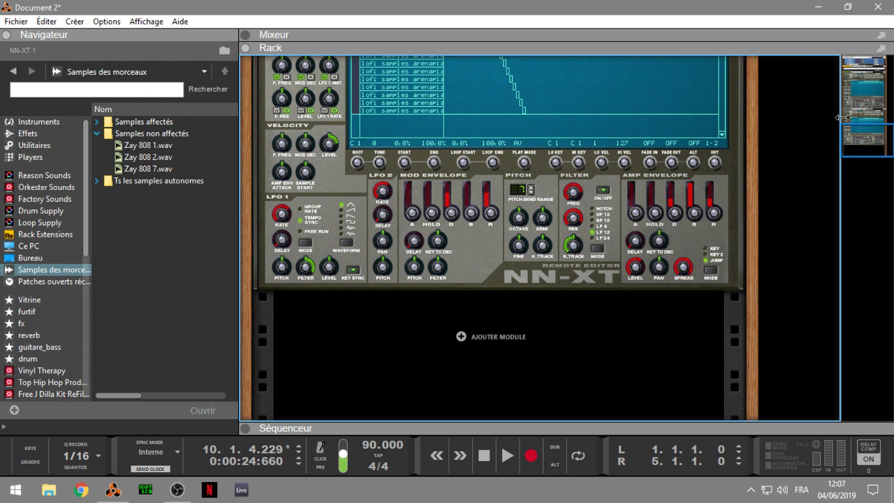
pyautogui.click(869, 127)
pyautogui.moveTo(869, 127); pyautogui.dragTo(868, 87)
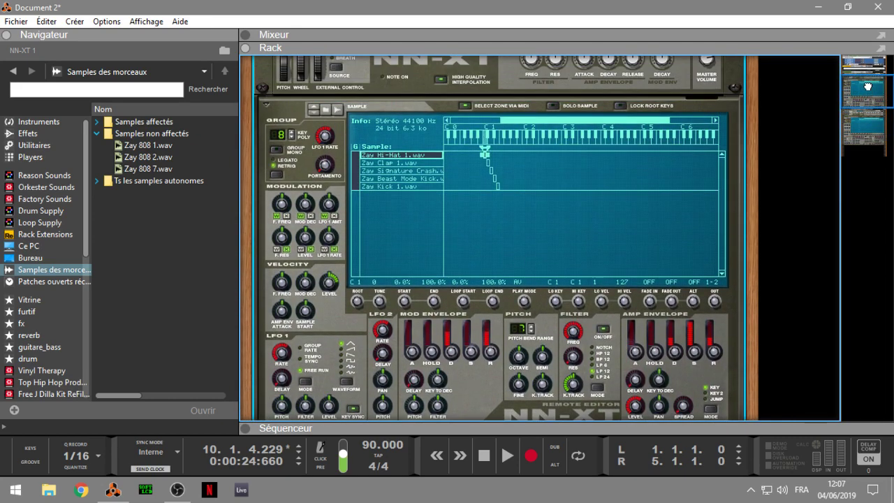
pyautogui.click(16, 21)
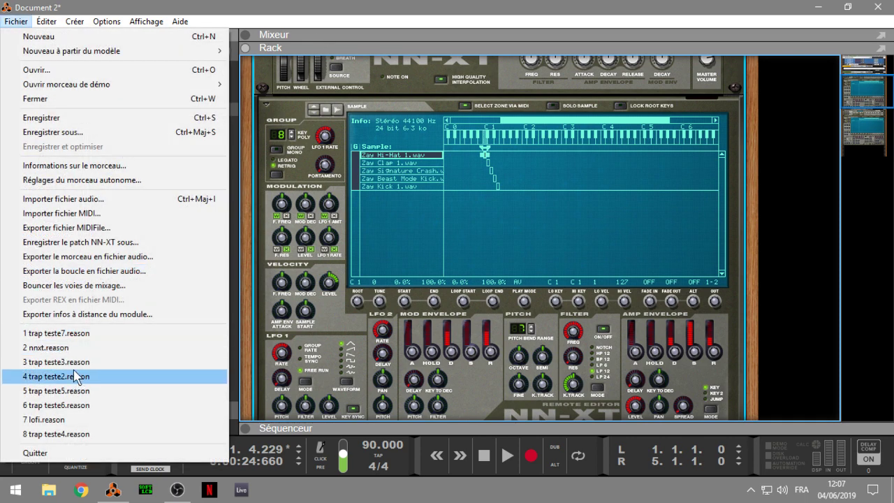
pyautogui.click(79, 405)
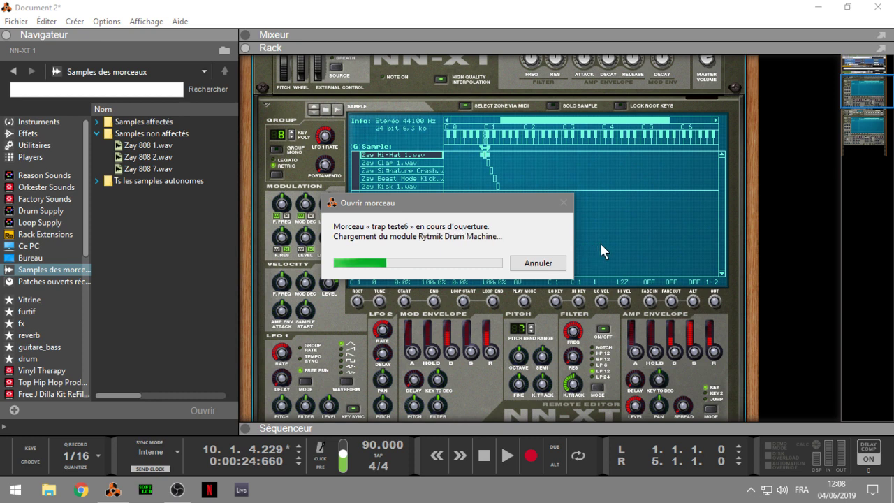
pyautogui.click(538, 263)
# - Open the recent song nnxt.reason and close Document 2 without saving its changes
pyautogui.click(17, 21)
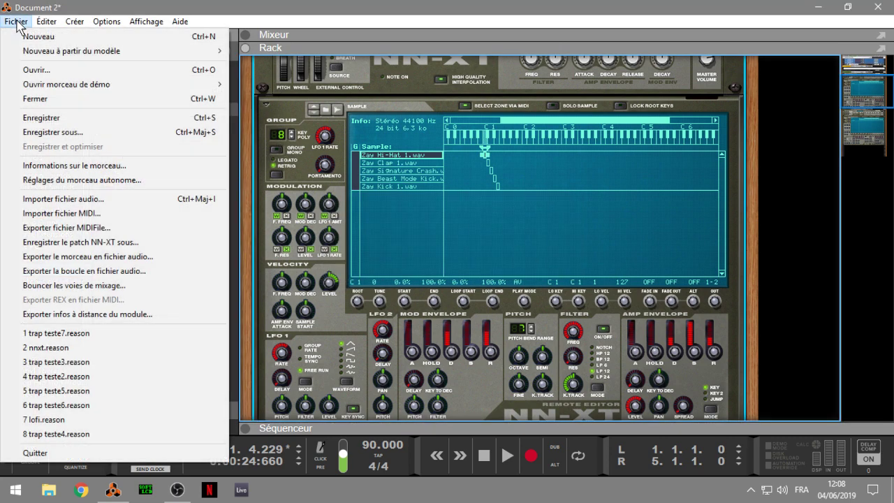
pyautogui.click(64, 348)
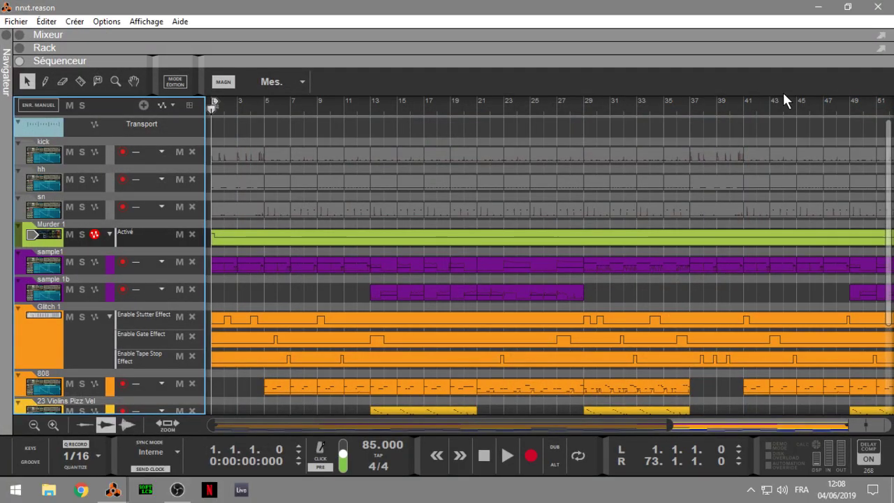
pyautogui.click(106, 493)
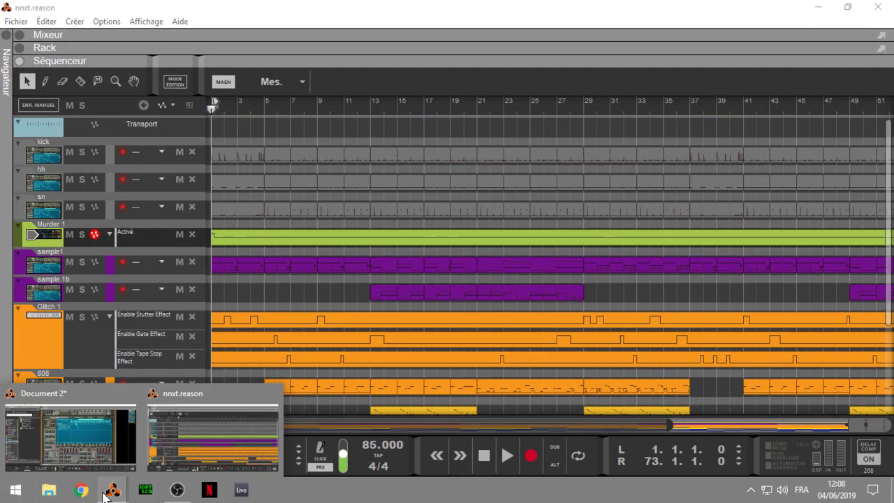
pyautogui.click(77, 429)
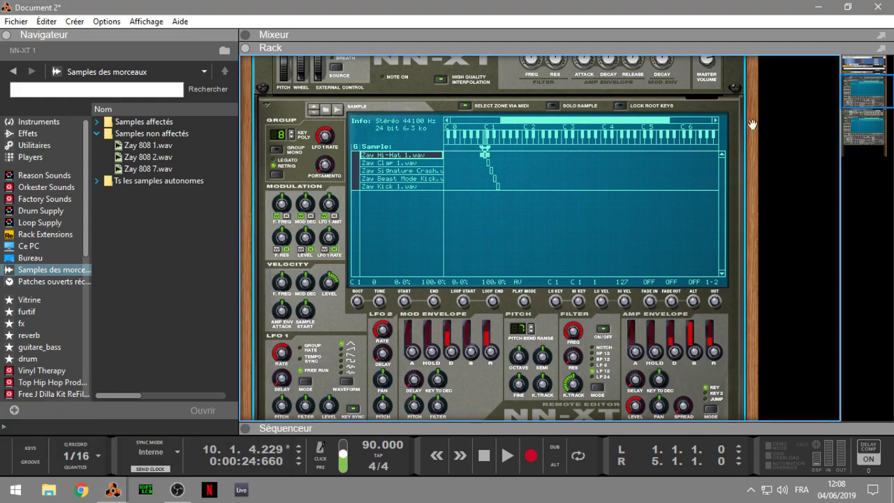
pyautogui.click(874, 8)
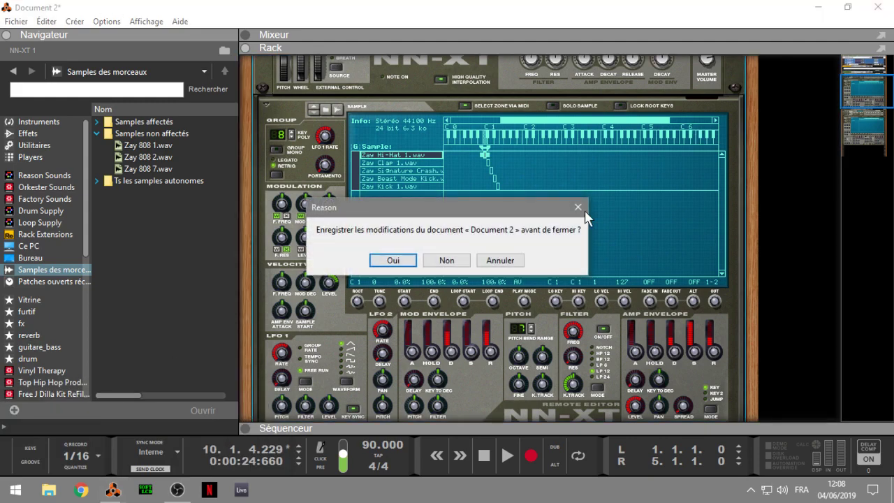
pyautogui.click(445, 260)
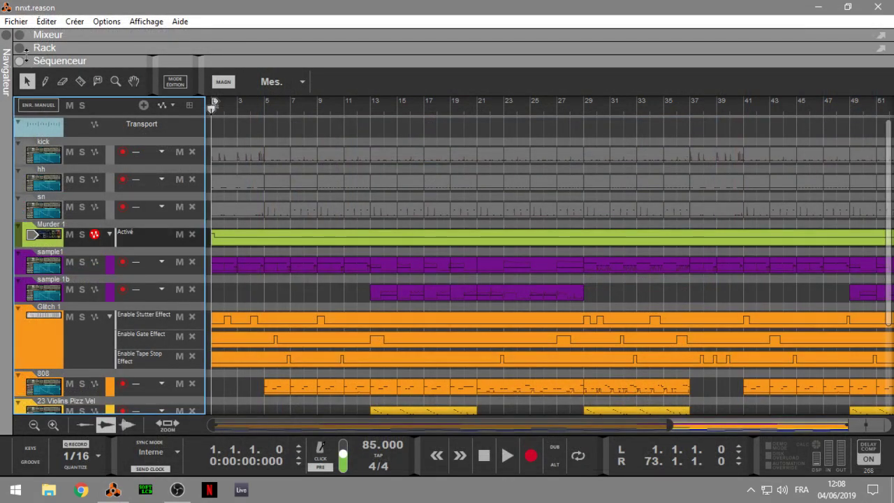
# - Show the rack on its own and look through the song's NN-XT modules, effects and mix channels
pyautogui.click(18, 67)
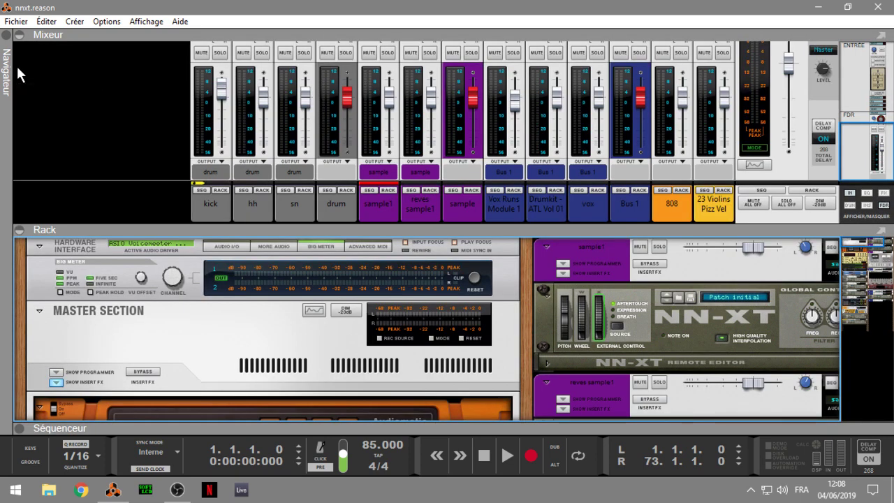
pyautogui.click(15, 37)
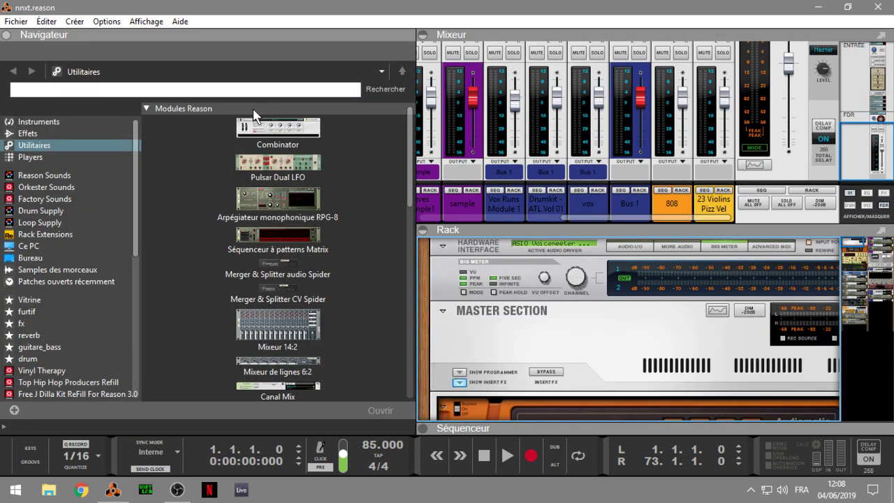
pyautogui.click(8, 35)
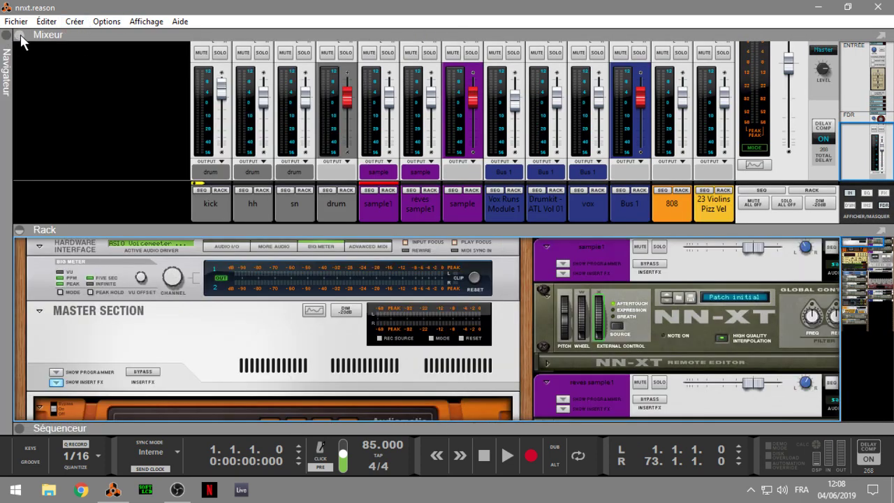
pyautogui.click(20, 35)
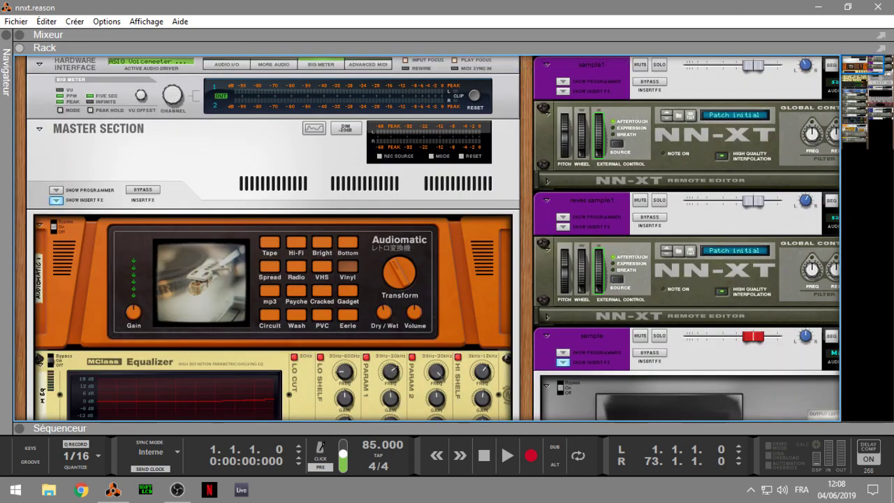
pyautogui.moveTo(869, 68); pyautogui.dragTo(853, 142)
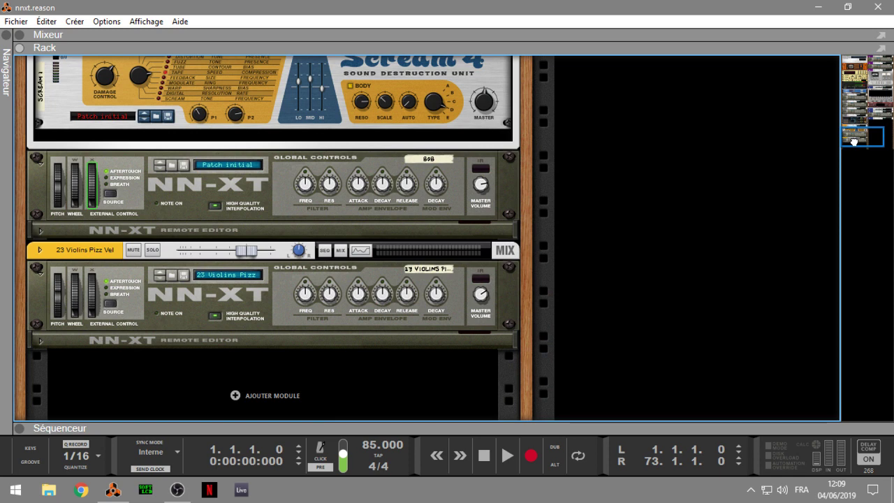
pyautogui.moveTo(857, 142); pyautogui.dragTo(881, 90)
pyautogui.scroll(-10, 349, 318)
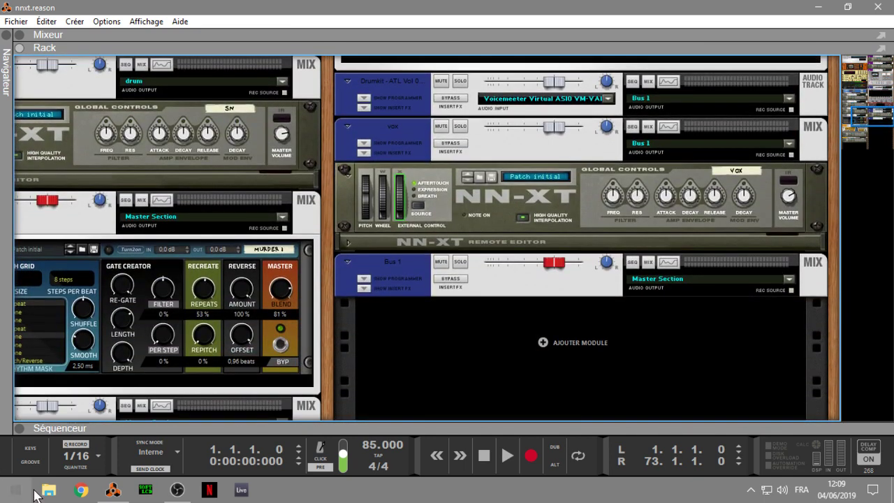
# - Play the song in the full-size sequencer, adding solos on the kick, hh, sn, Murder 1 and sample1 tracks
pyautogui.click(21, 428)
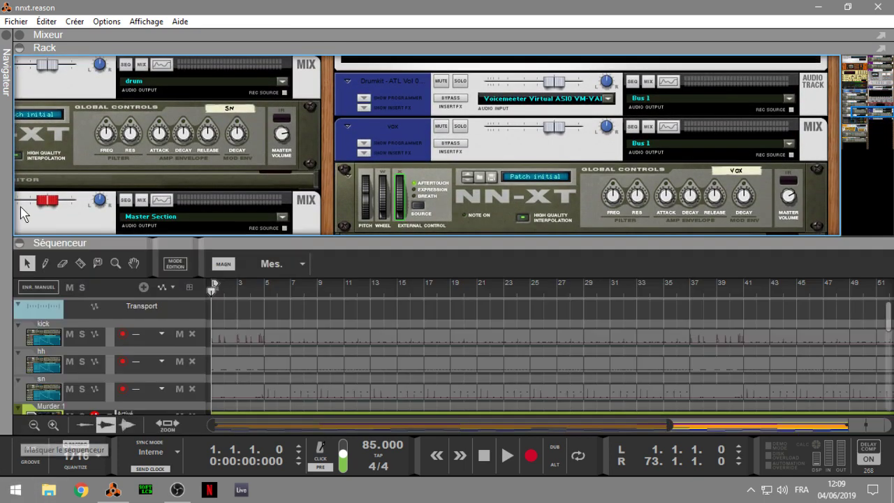
pyautogui.click(21, 50)
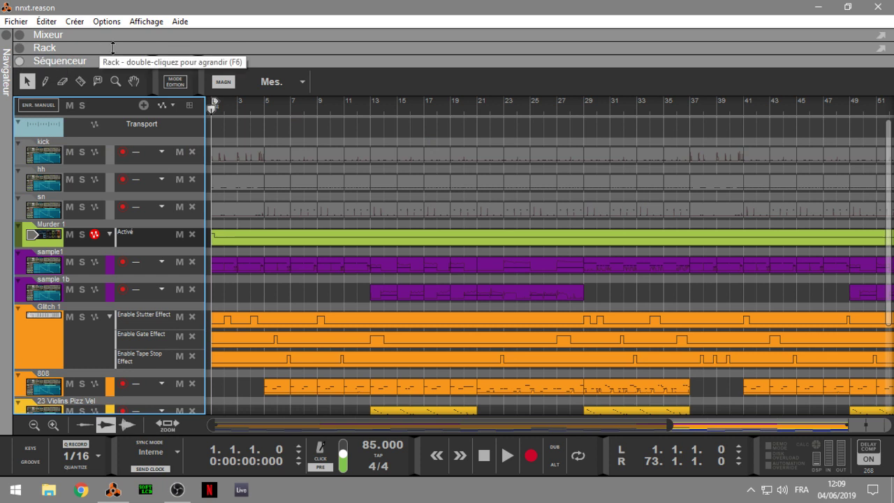
pyautogui.press('space')
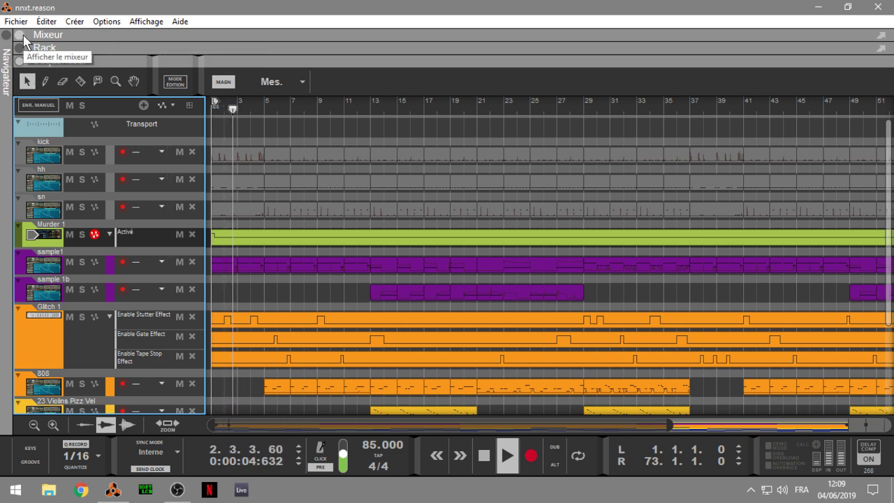
pyautogui.click(82, 154)
pyautogui.click(83, 179)
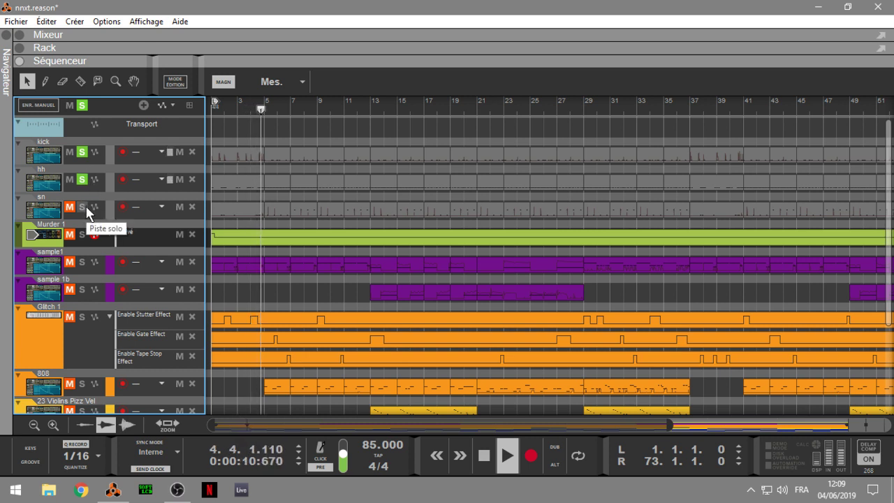
pyautogui.click(82, 207)
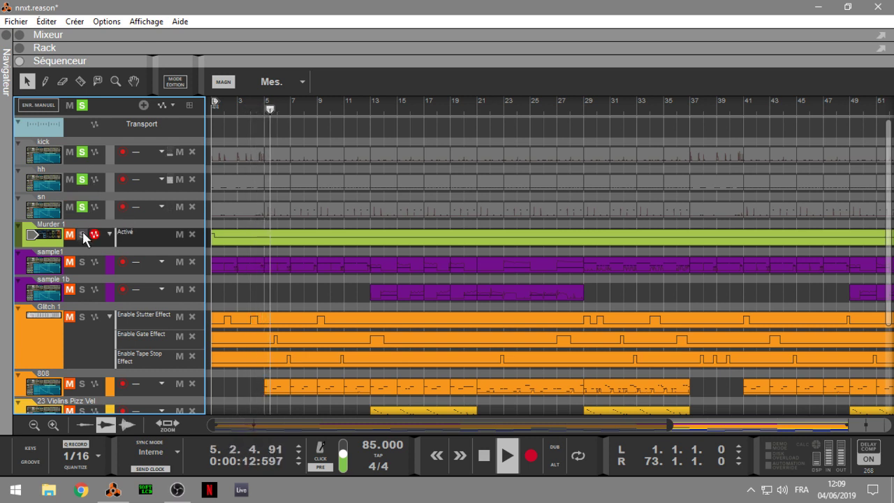
pyautogui.click(82, 235)
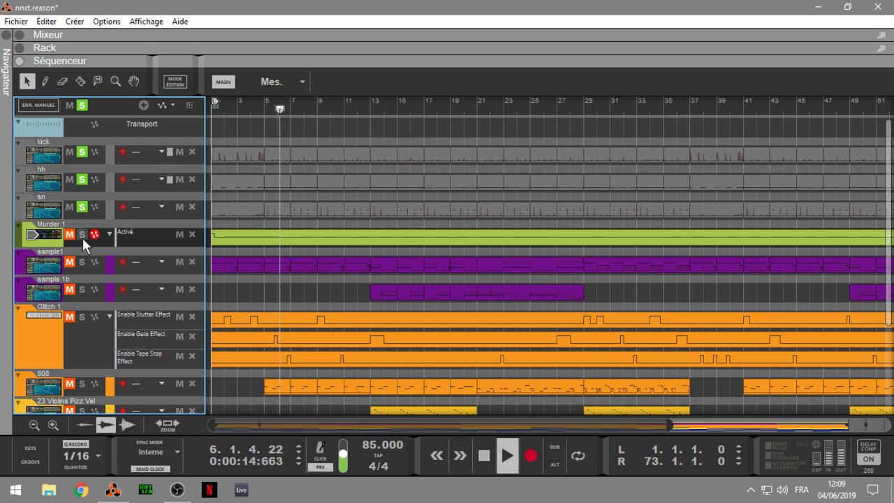
pyautogui.click(82, 263)
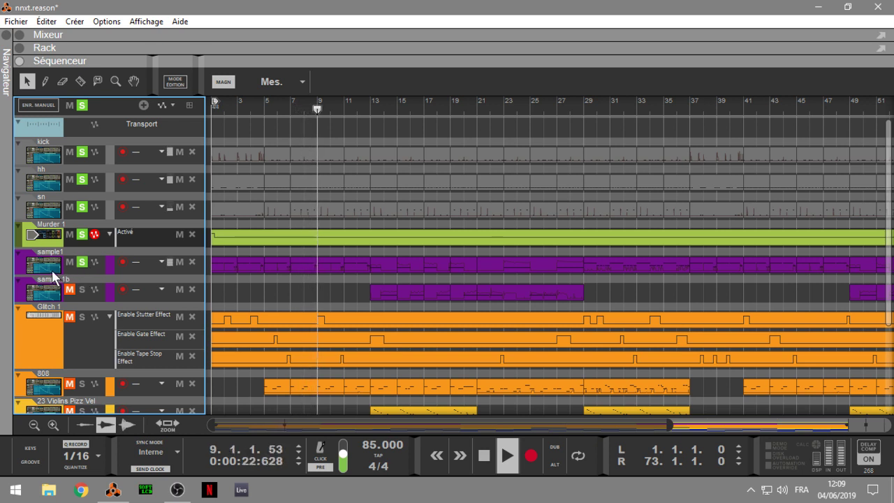
# - Select the sample1 track, unfold its NN-XT remote editor in the rack to examine the loaded sample, and stop playback
pyautogui.click(52, 272)
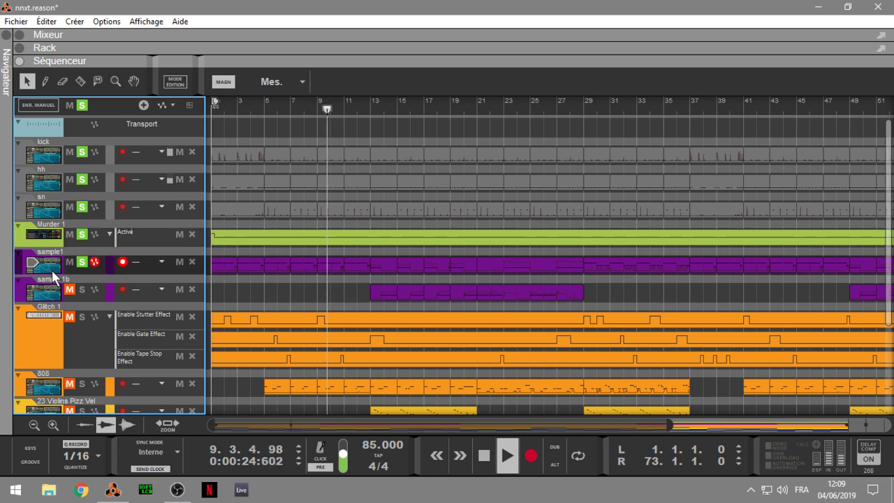
pyautogui.click(21, 48)
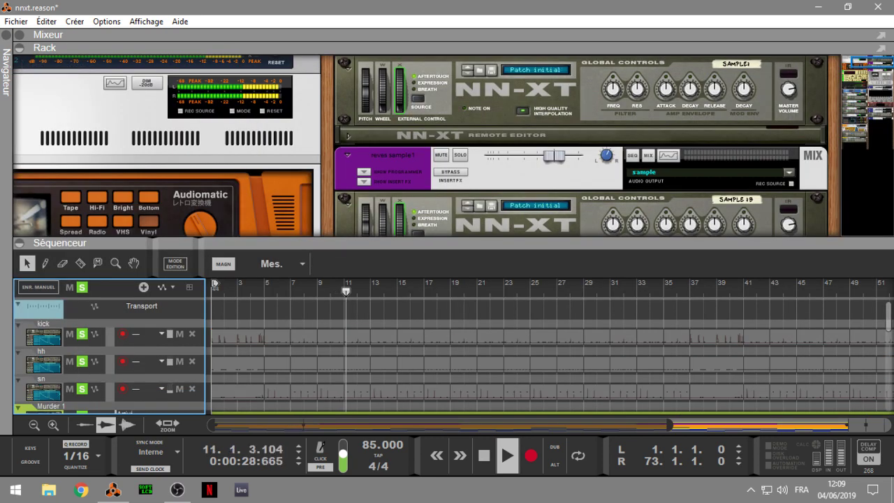
pyautogui.click(888, 318)
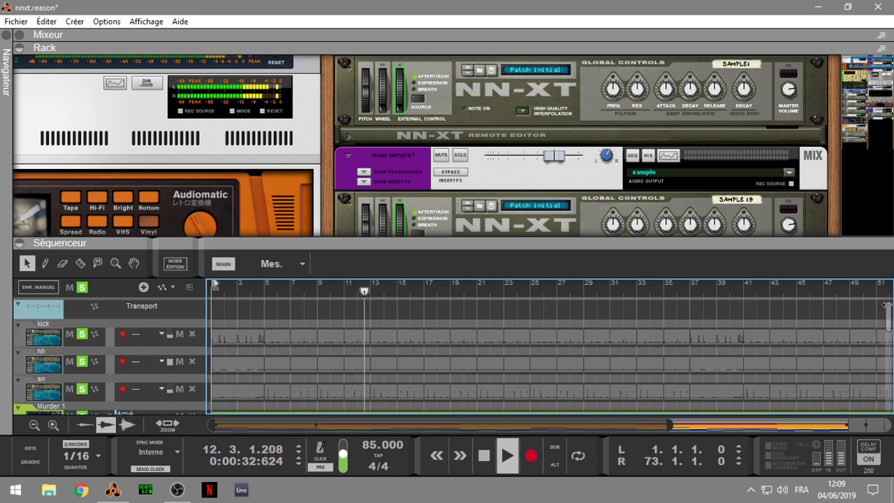
pyautogui.click(349, 133)
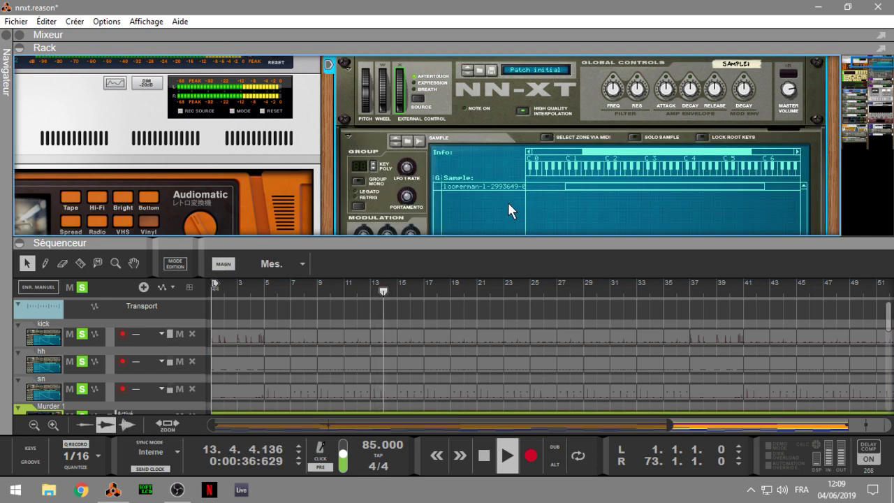
pyautogui.press('space')
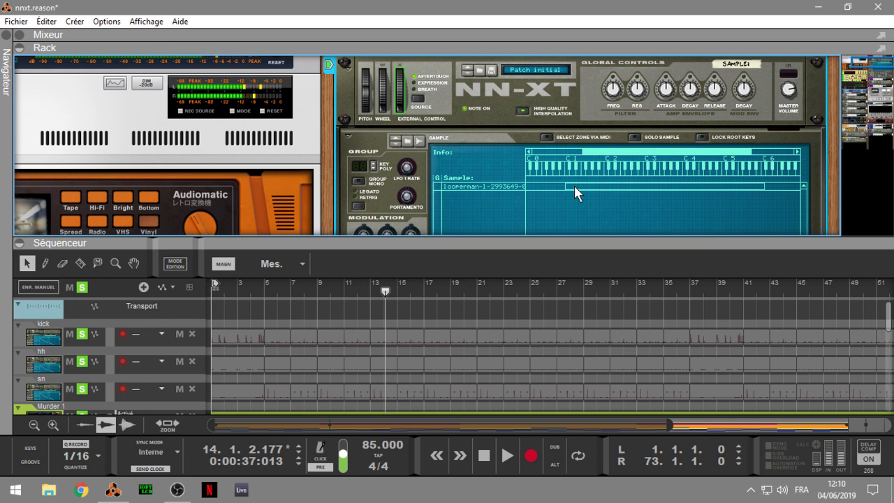
# - Replay the song from the start, enlarge the sequencer area and clear all track solos
pyautogui.press('KP_0')
pyautogui.press('KP_0')
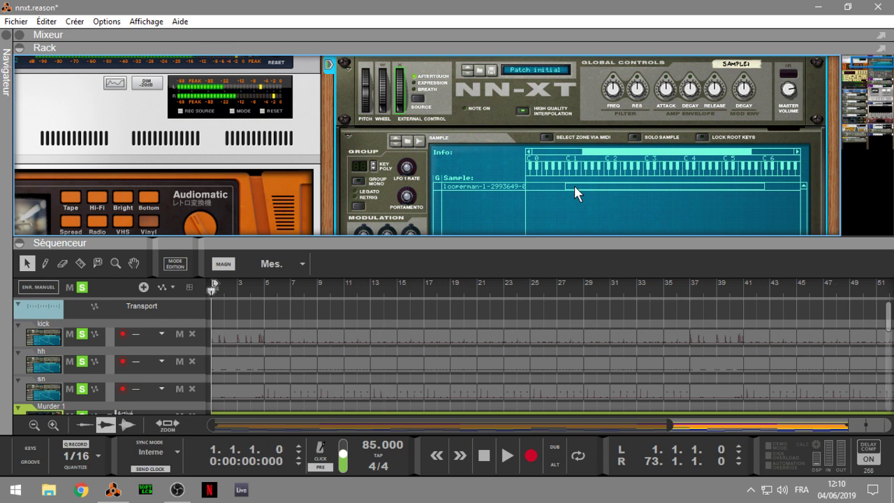
pyautogui.press('space')
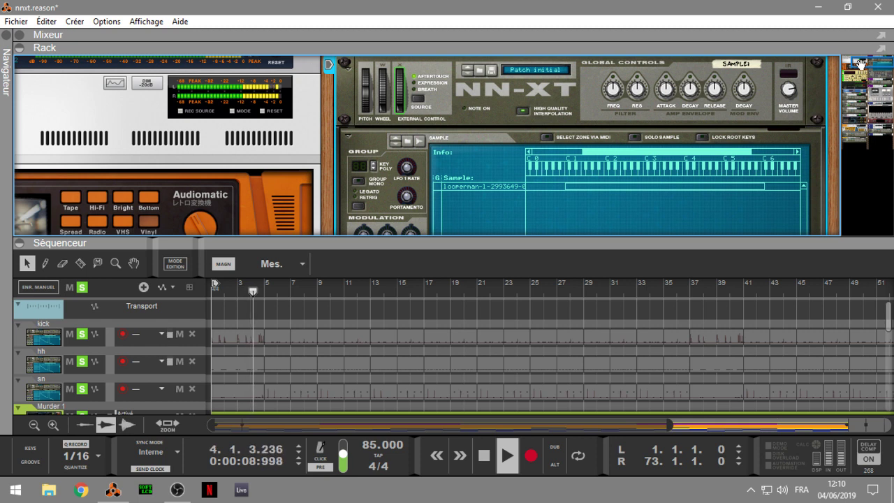
pyautogui.moveTo(861, 64); pyautogui.dragTo(862, 71)
pyautogui.moveTo(696, 241); pyautogui.dragTo(696, 164)
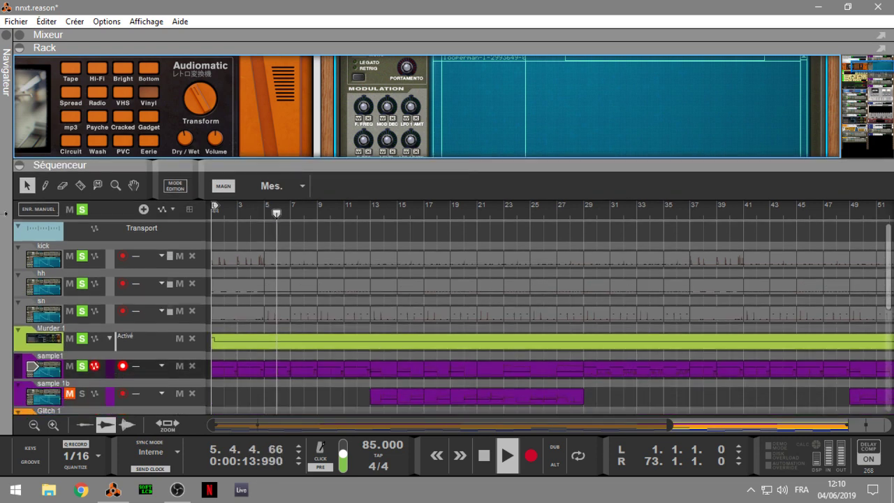
pyautogui.click(82, 209)
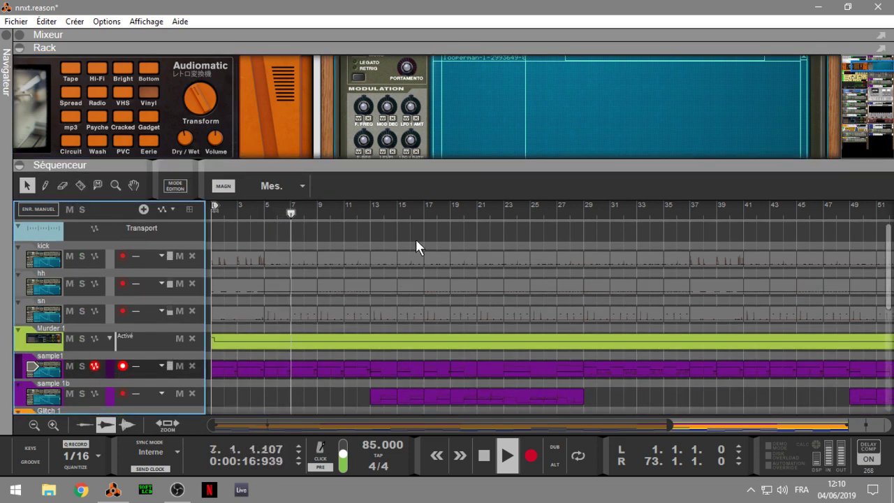
# - Select the 808 track, unfold its NN-XT remote editor in an enlarged rack to examine the sample, and stop playback
pyautogui.moveTo(888, 241); pyautogui.dragTo(888, 317)
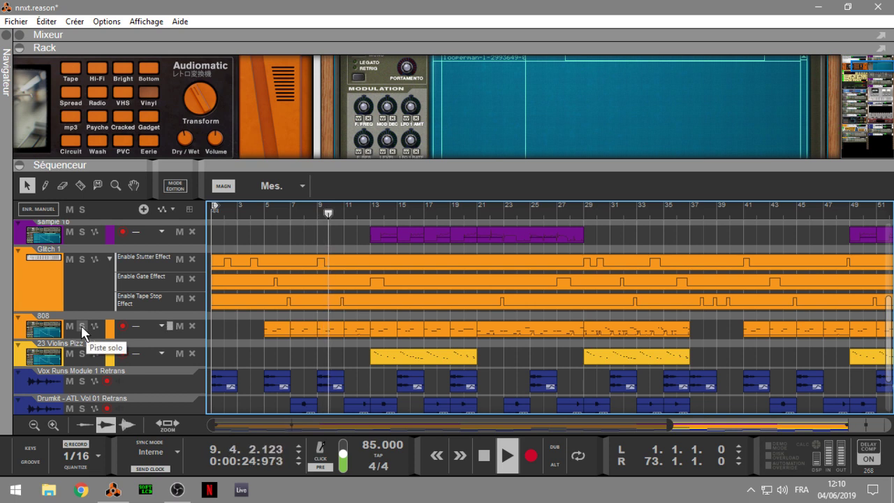
pyautogui.click(19, 335)
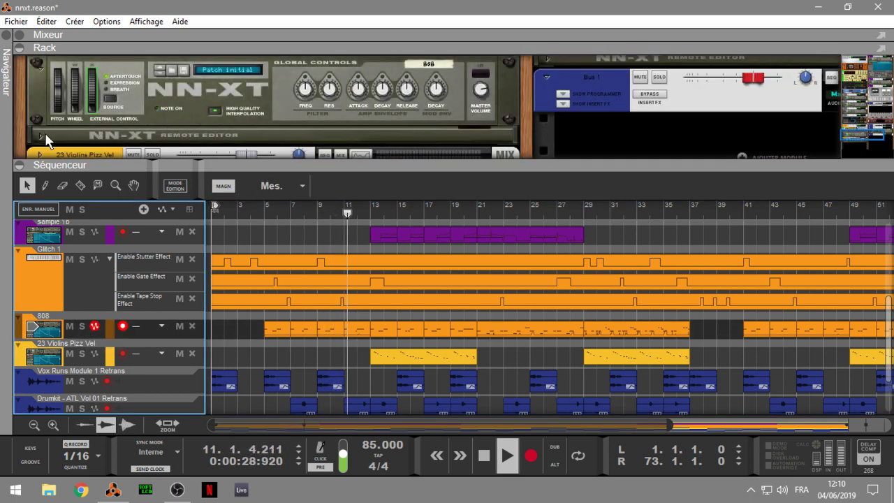
pyautogui.click(42, 138)
pyautogui.click(41, 136)
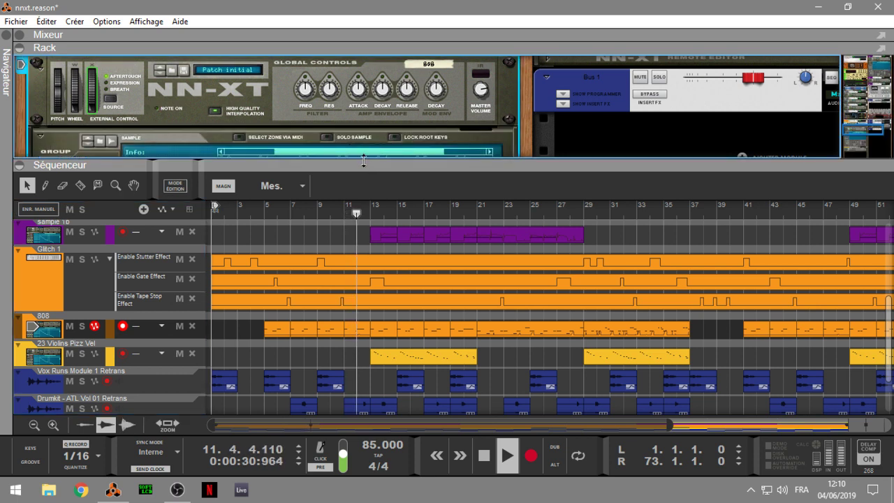
pyautogui.moveTo(363, 181); pyautogui.dragTo(370, 320)
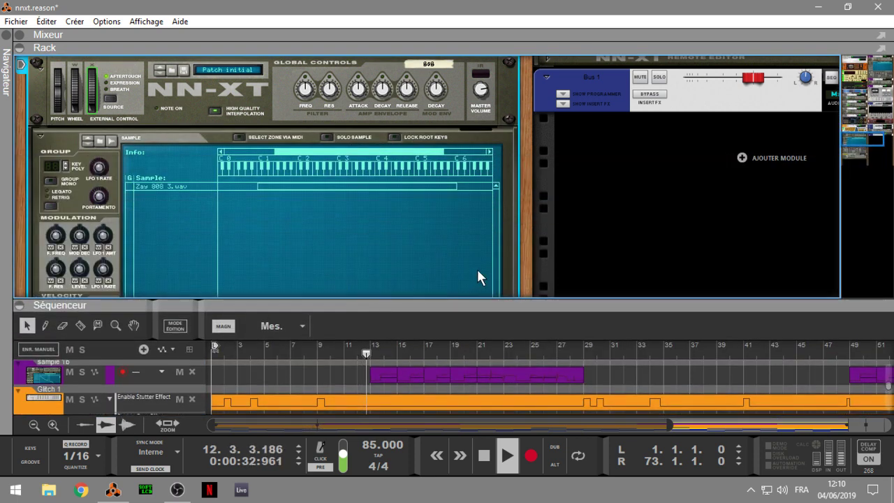
pyautogui.press('space')
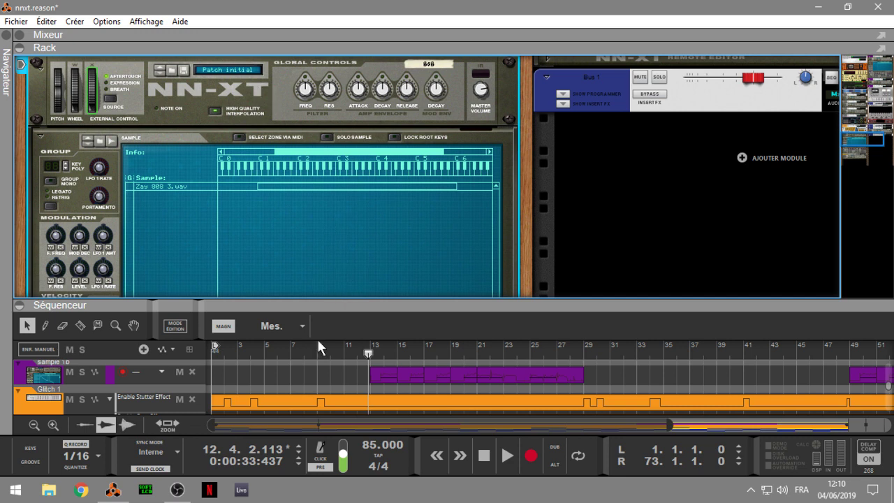
# - Resume song playback, collapse the sequencer to enlarge the rack, and examine the drum, Murder, sample1 and vox devices
pyautogui.press('space')
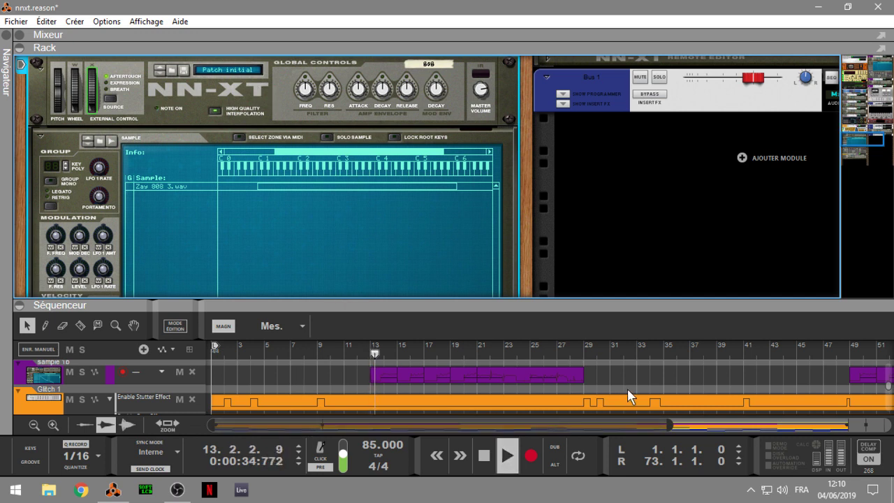
pyautogui.click(865, 150)
pyautogui.moveTo(864, 151); pyautogui.dragTo(859, 112)
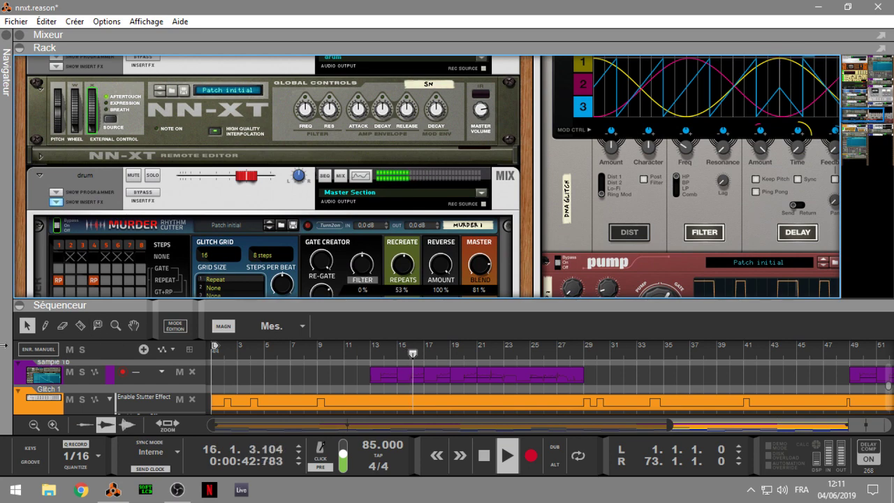
pyautogui.click(19, 305)
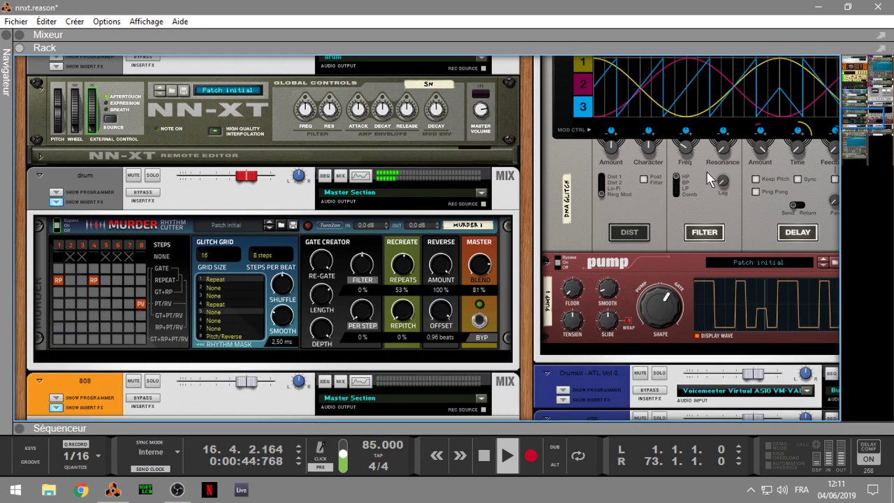
pyautogui.moveTo(880, 119); pyautogui.dragTo(881, 70)
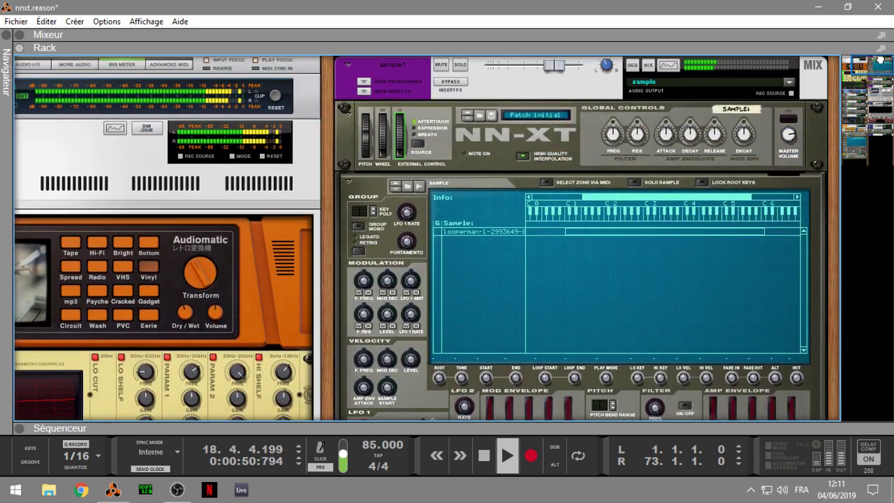
pyautogui.moveTo(881, 65); pyautogui.dragTo(891, 166)
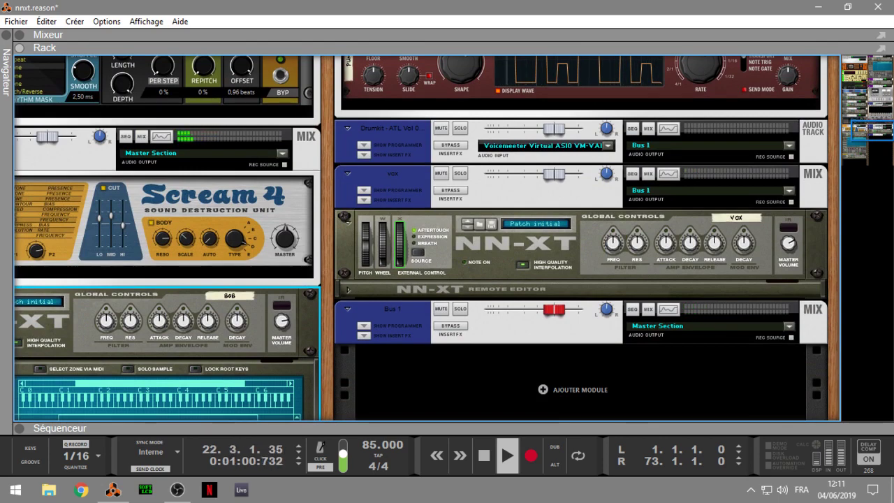
# - Fold the 808 NN-XT's remote editor in the rack and return to the master section and sample1 sampler
pyautogui.moveTo(837, 132); pyautogui.dragTo(838, 137)
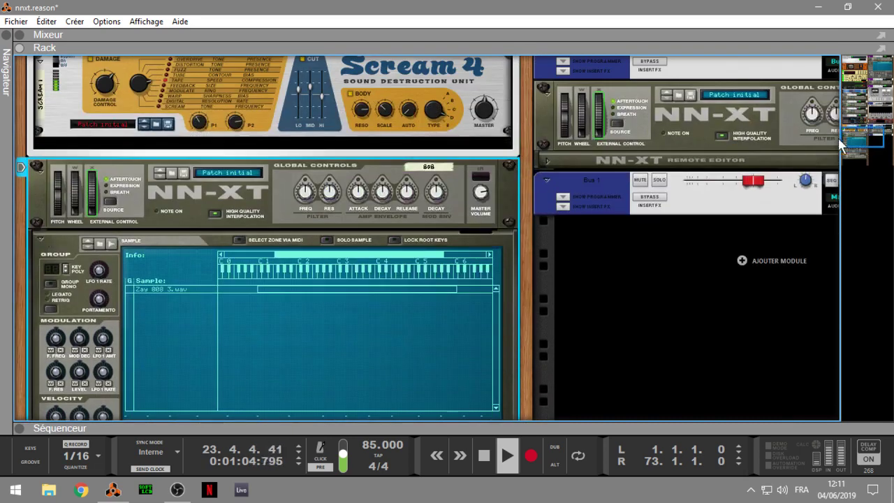
pyautogui.click(39, 236)
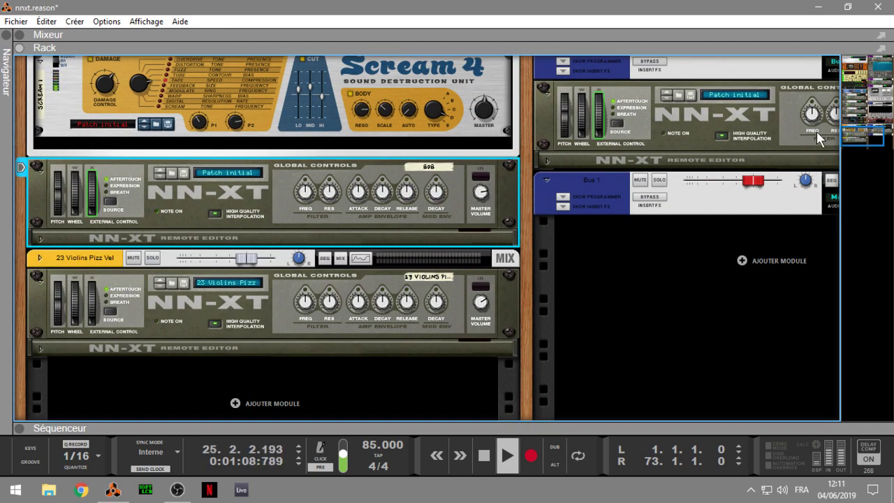
pyautogui.moveTo(850, 133); pyautogui.dragTo(878, 58)
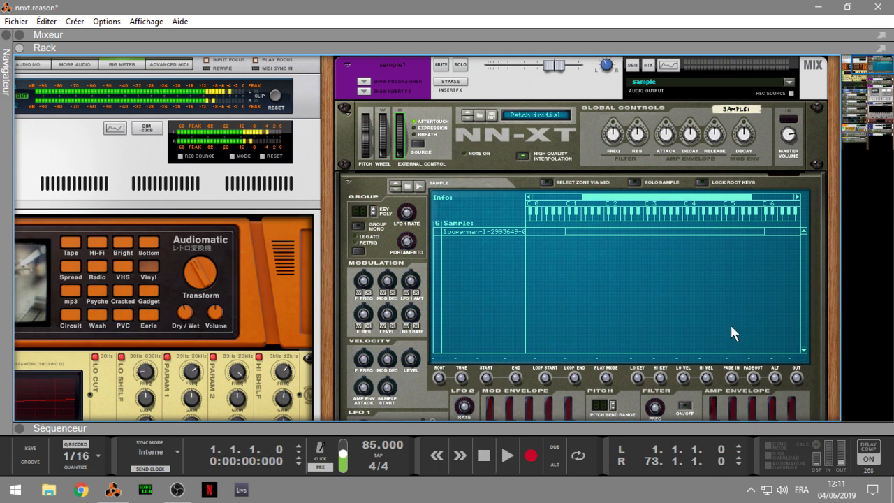
# - Examine the rack from the master effects down to the vox NN-XT and Bus 1, and back to the sample 1b sampler
pyautogui.click(187, 316)
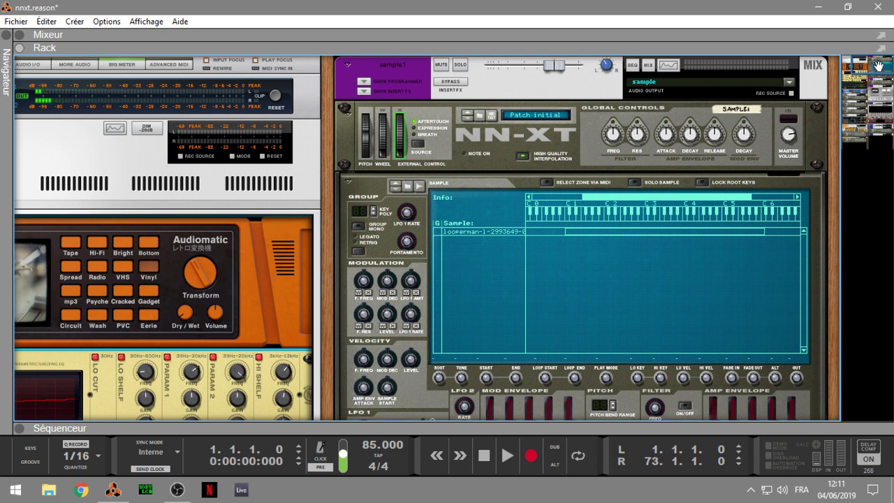
pyautogui.moveTo(875, 69); pyautogui.dragTo(888, 140)
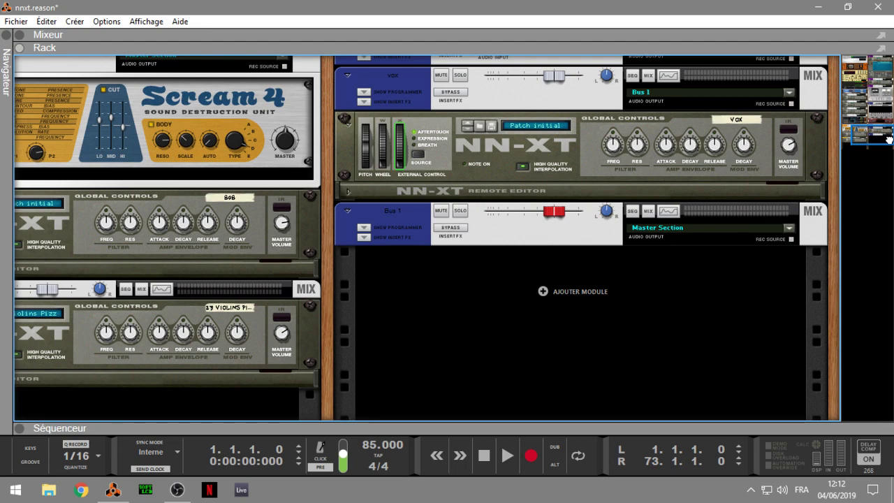
pyautogui.moveTo(888, 140); pyautogui.dragTo(879, 83)
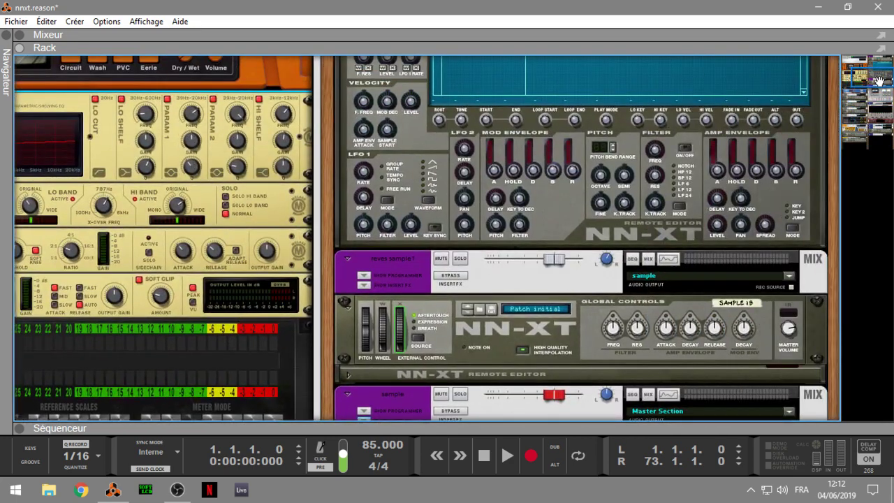